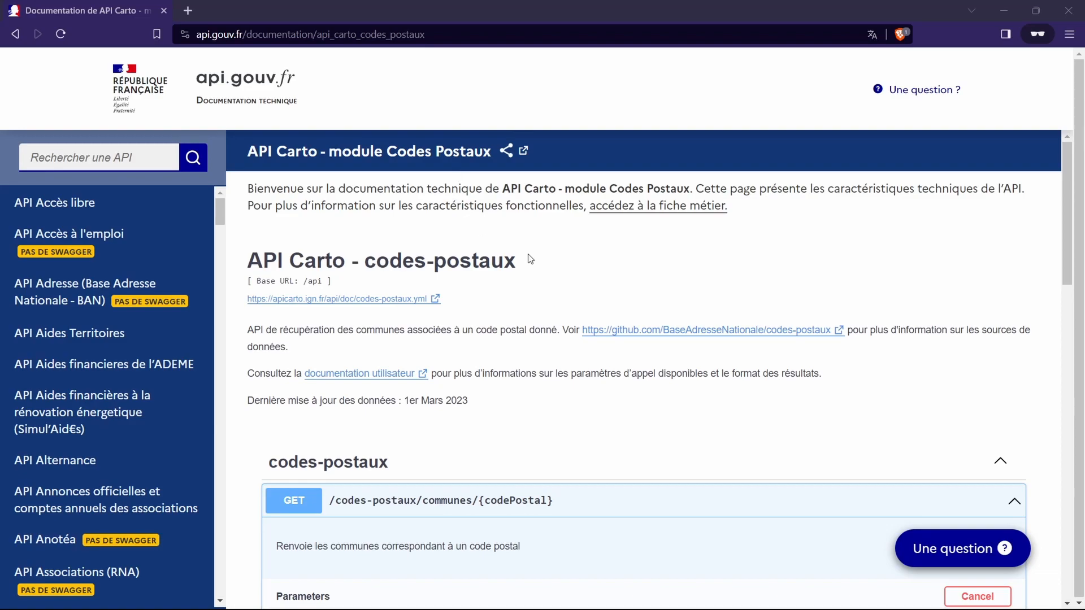
Step: Set the codePostal parameter of the GET communes endpoint to 44000 and execute the request
scroll(520, 260, "down", 4)
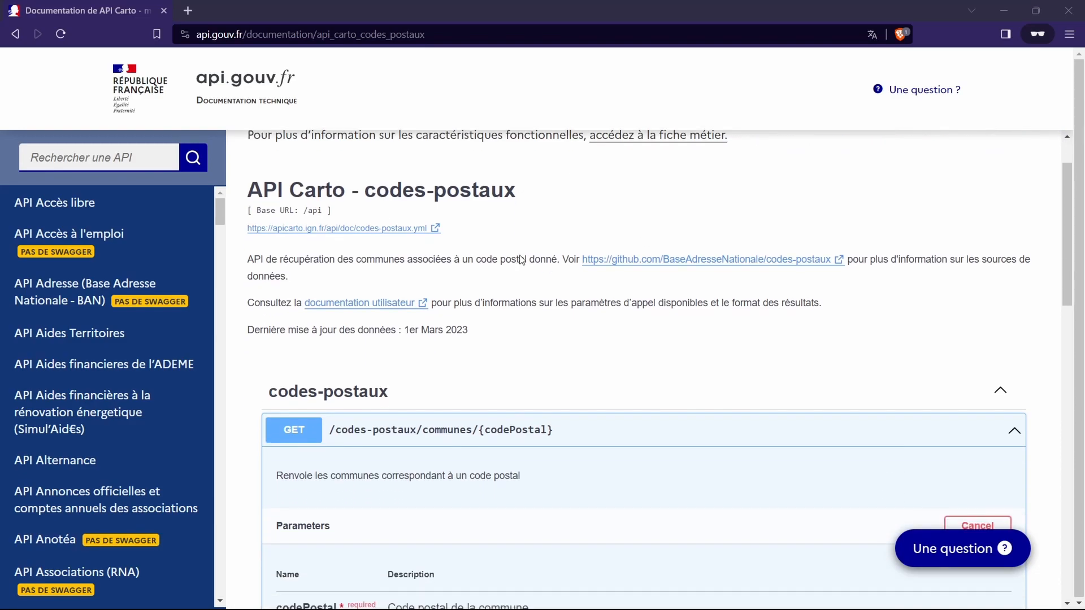
left_click_drag(453, 496, 347, 498)
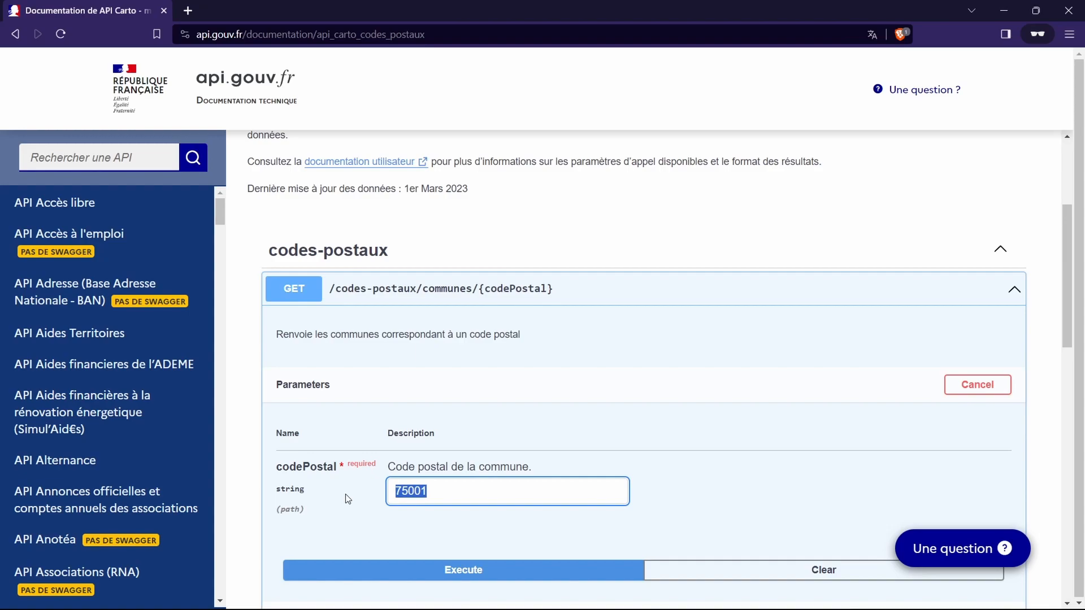
type("44000")
scroll(463, 478, "down", 1)
left_click(503, 500)
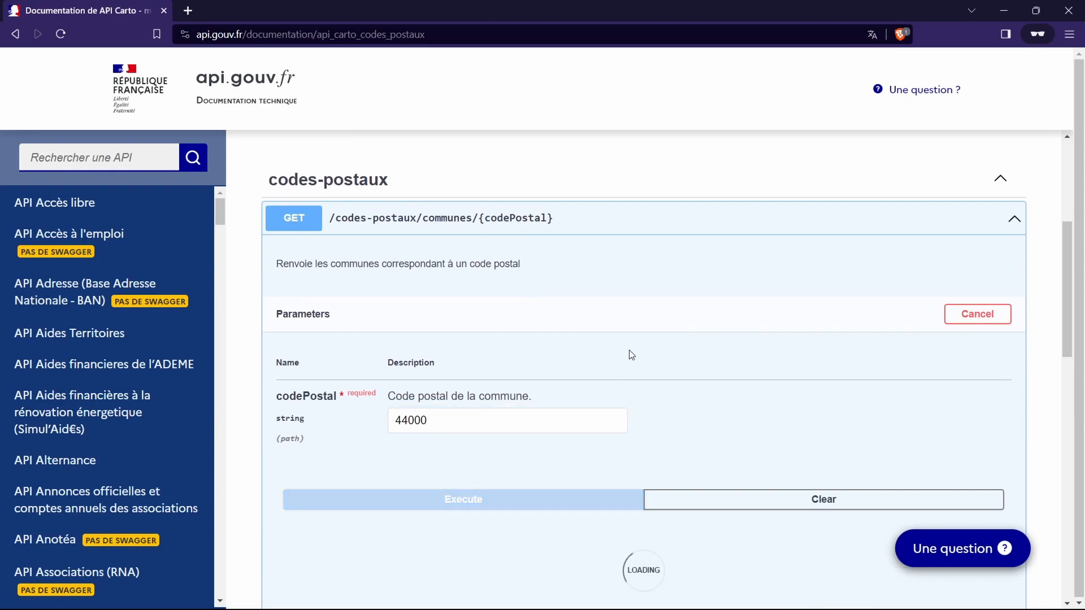
Step: Examine the request URL and the curl command generated for the executed request
scroll(593, 460, "down", 2)
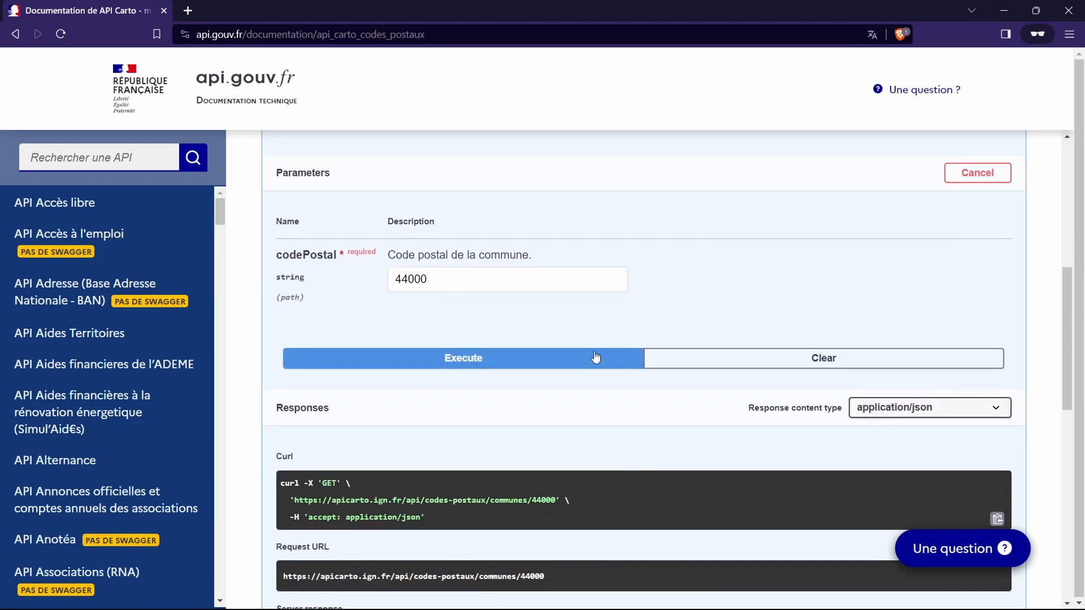
scroll(598, 363, "down", 2)
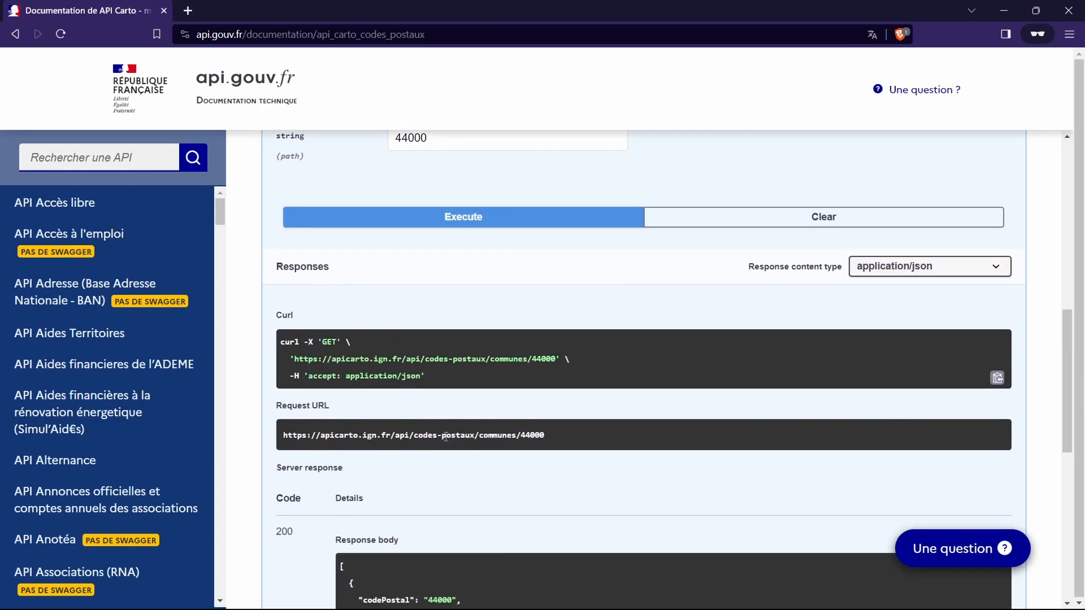
left_click_drag(281, 436, 580, 451)
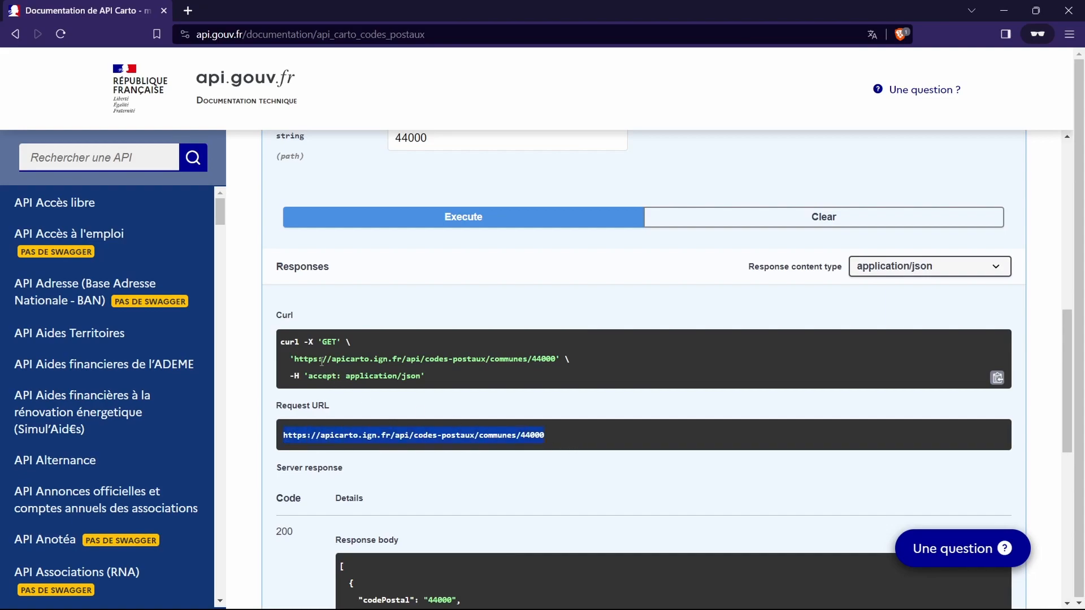
left_click_drag(281, 341, 425, 374)
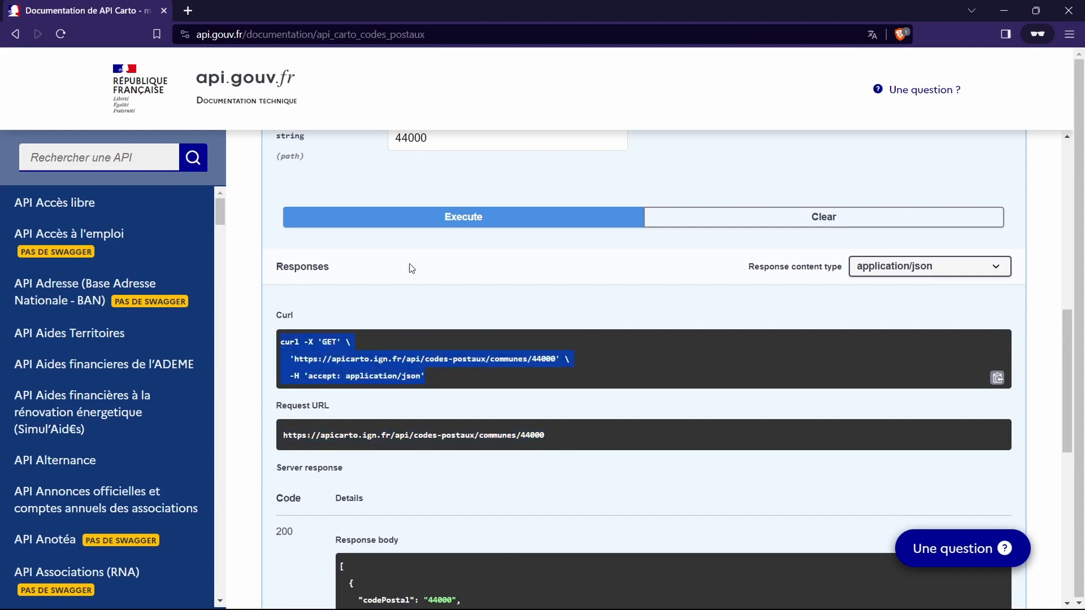
Step: Examine the server response: the fields of the response body, the status code and the response headers
scroll(656, 355, "down", 2)
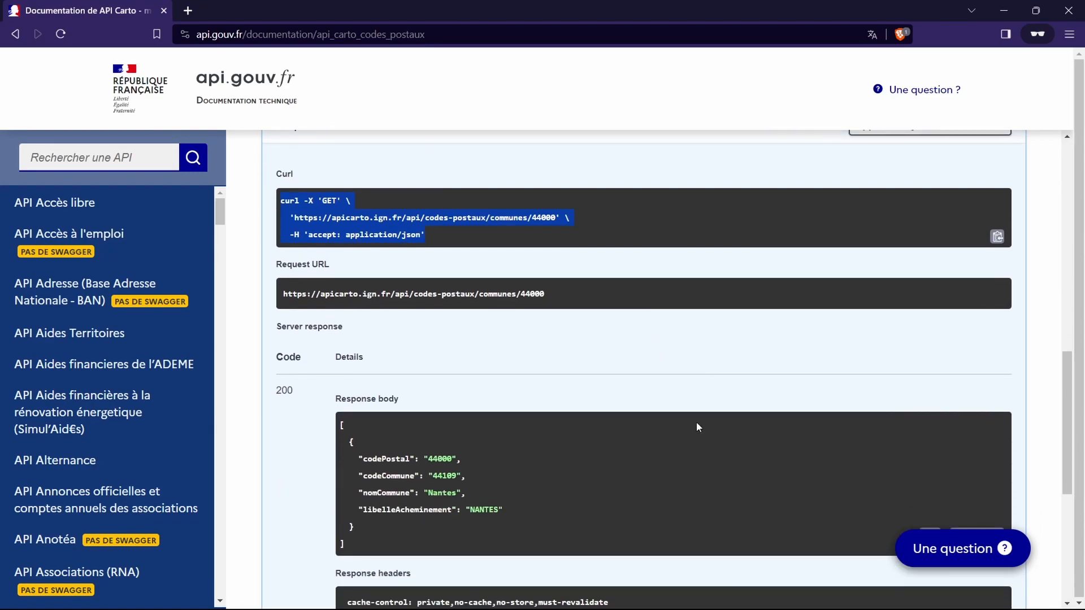
left_click_drag(364, 554, 330, 421)
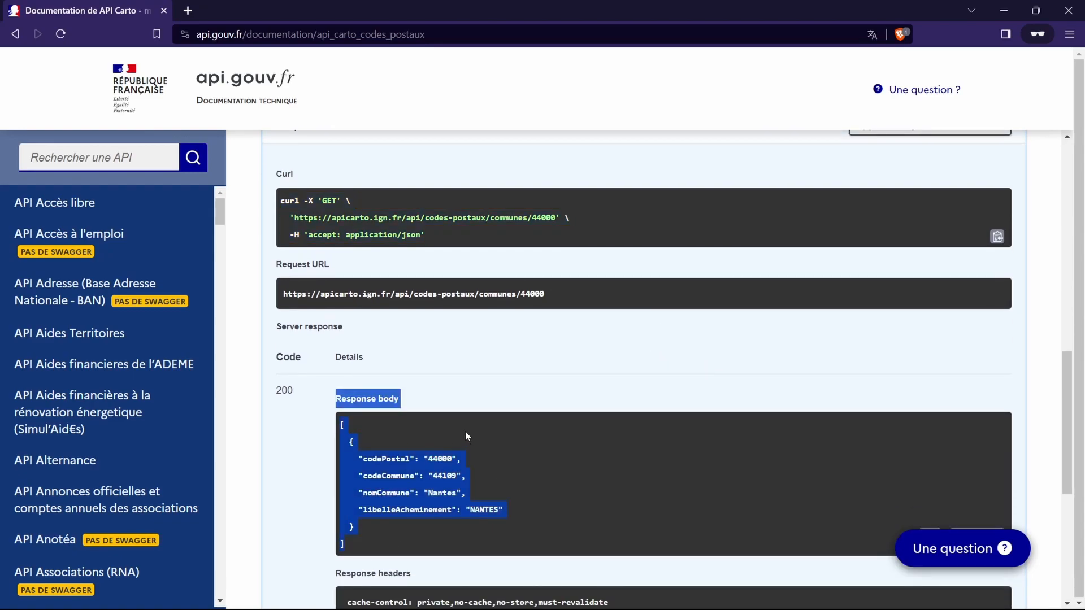
left_click(453, 376)
double_click(381, 459)
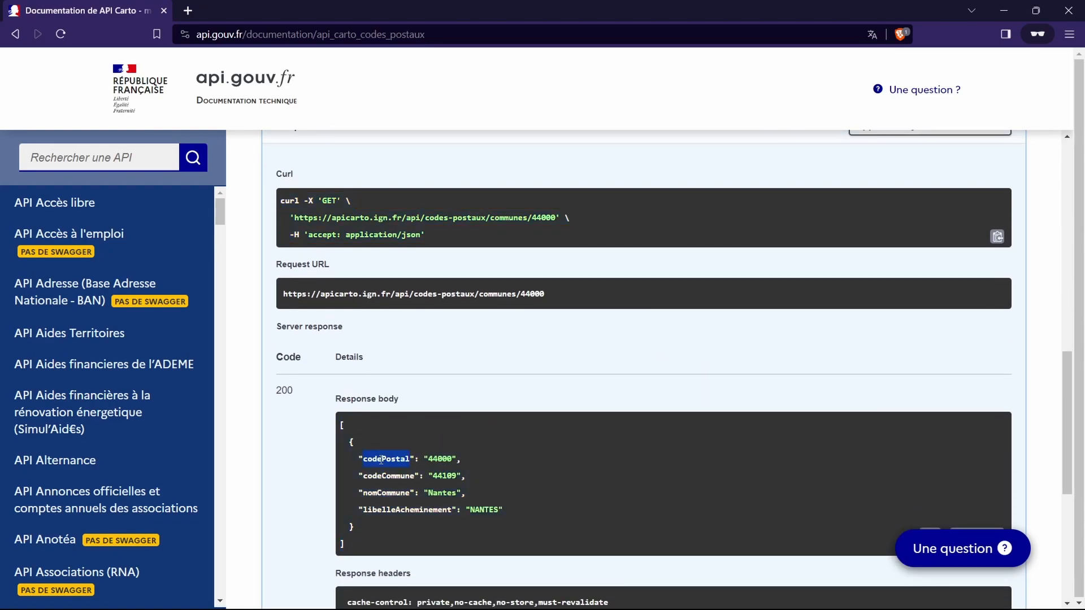
scroll(568, 351, "up", 3)
double_click(418, 209)
scroll(419, 208, "down", 3)
double_click(398, 474)
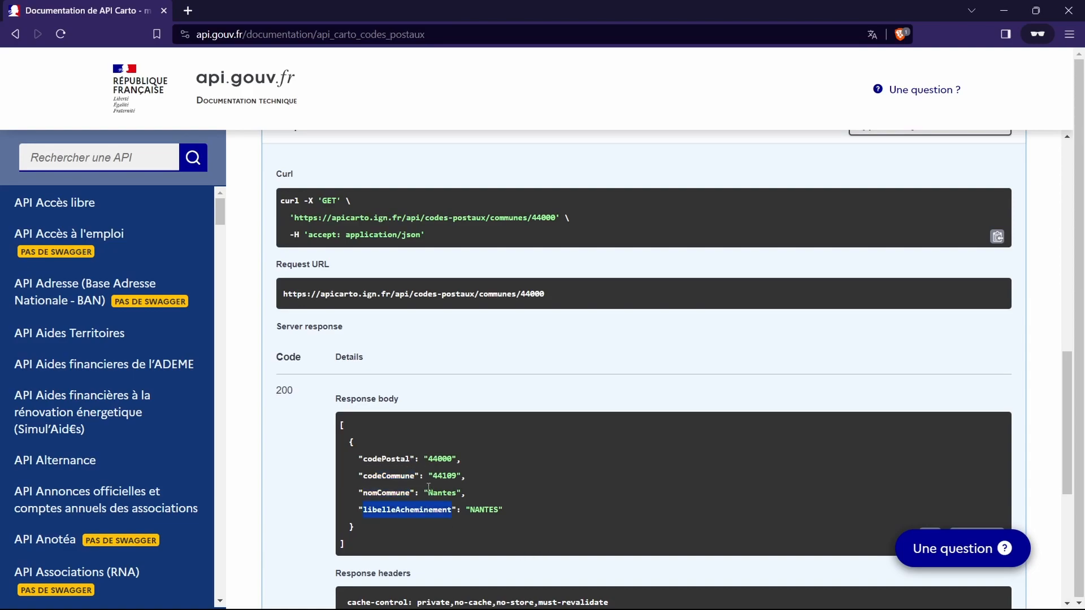
double_click(290, 391)
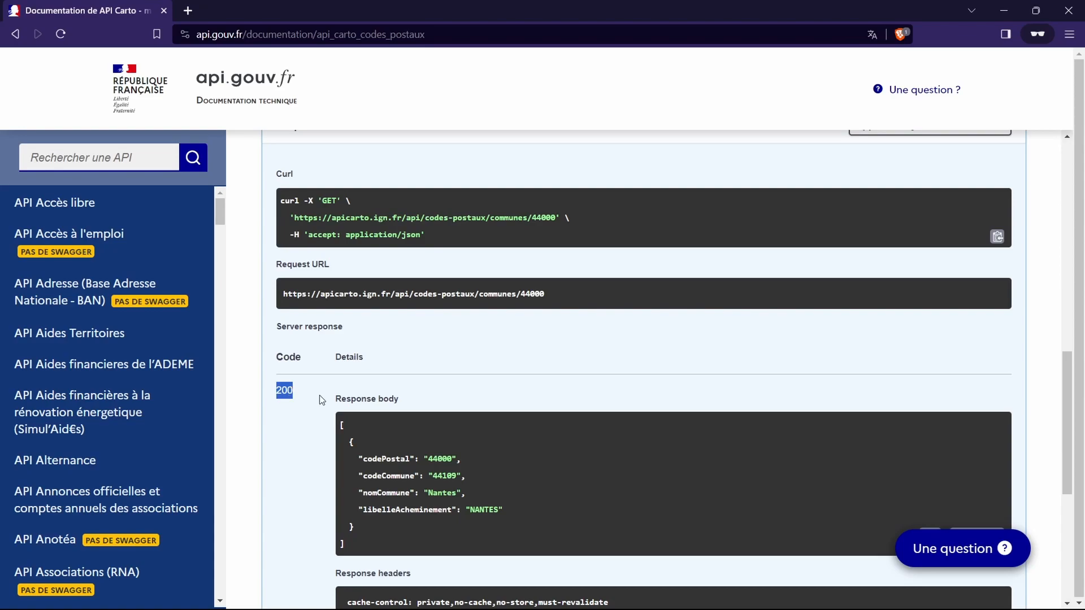
scroll(436, 469, "down", 3)
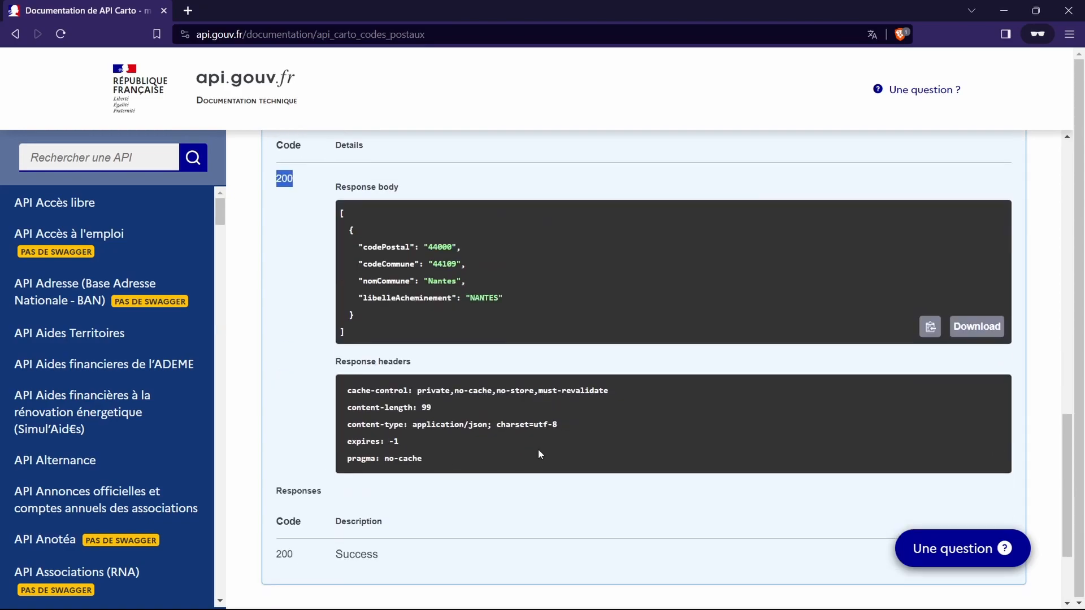
left_click_drag(452, 455, 337, 385)
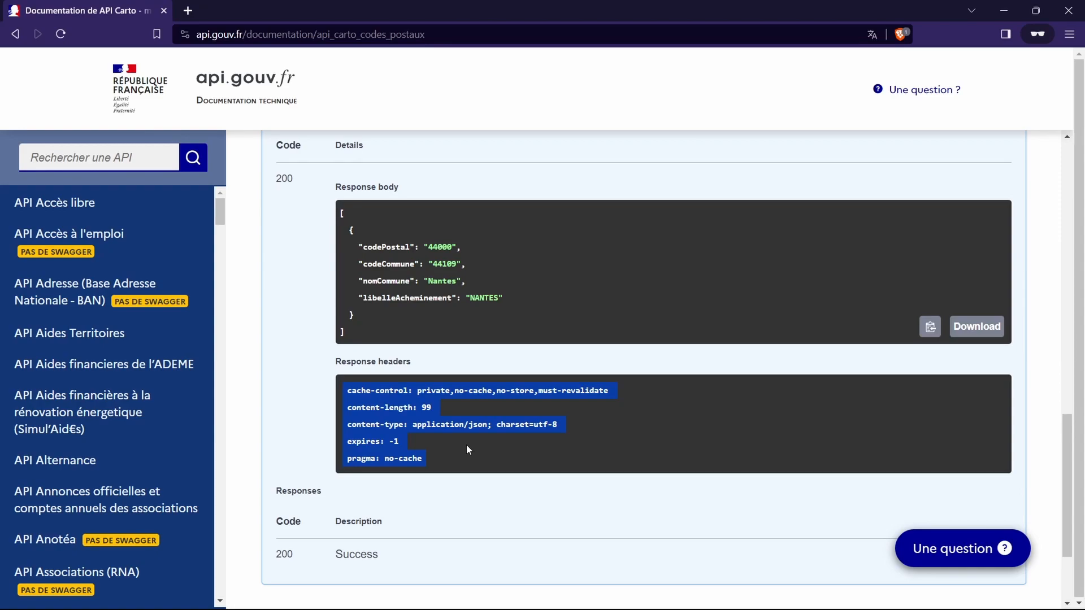
Step: Copy the request URL, open it in a new browser tab and examine the JSON it returns
scroll(466, 444, "up", 5)
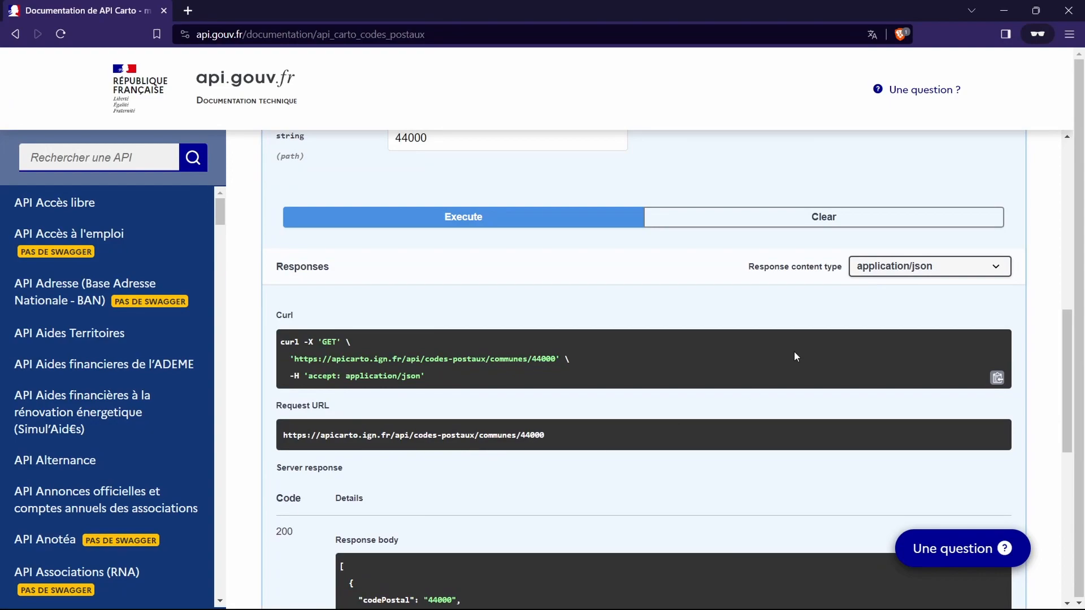
left_click_drag(287, 432, 282, 438)
key("ctrl+c")
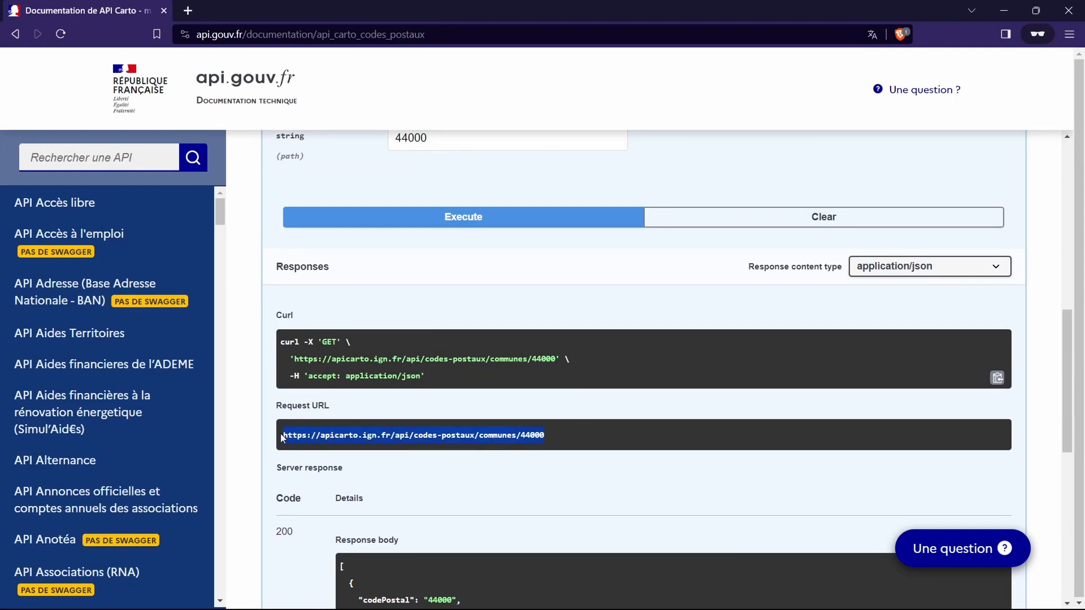
key("ctrl+t")
key("ctrl+v")
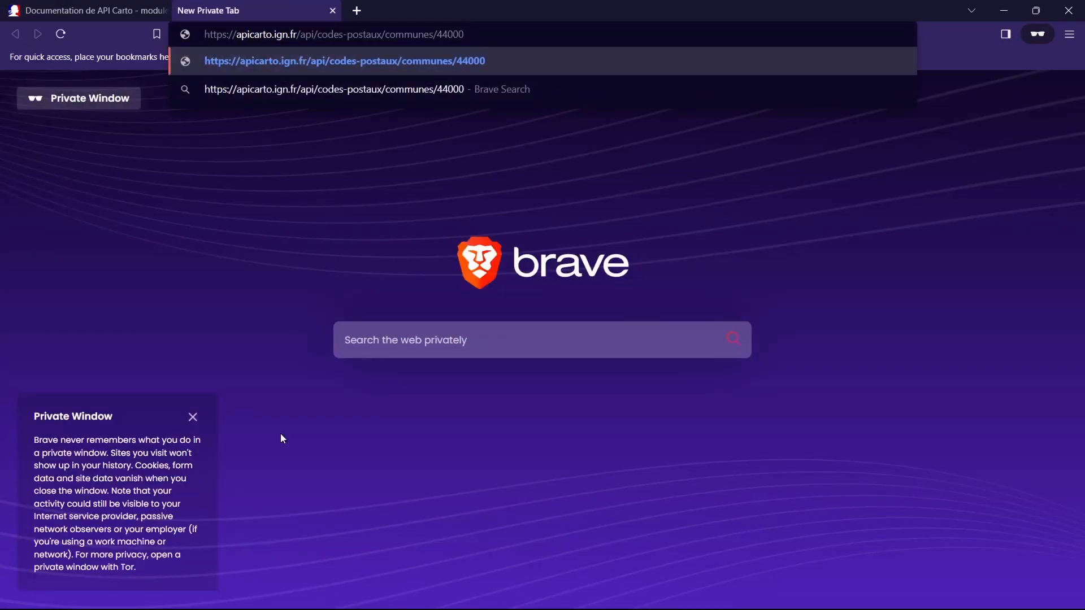
key("Return")
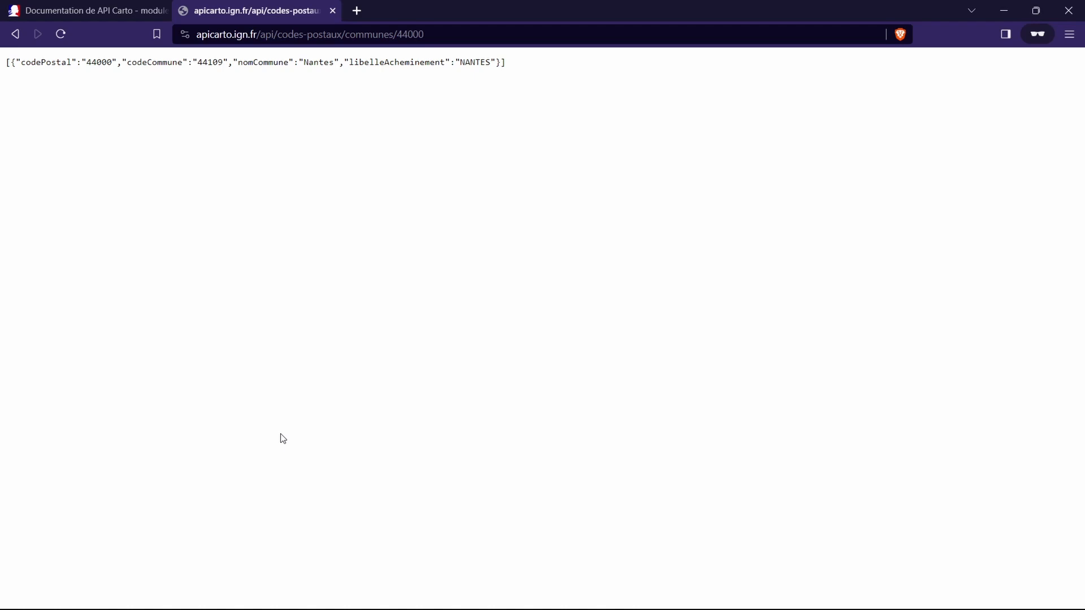
left_click_drag(517, 63, 60, 62)
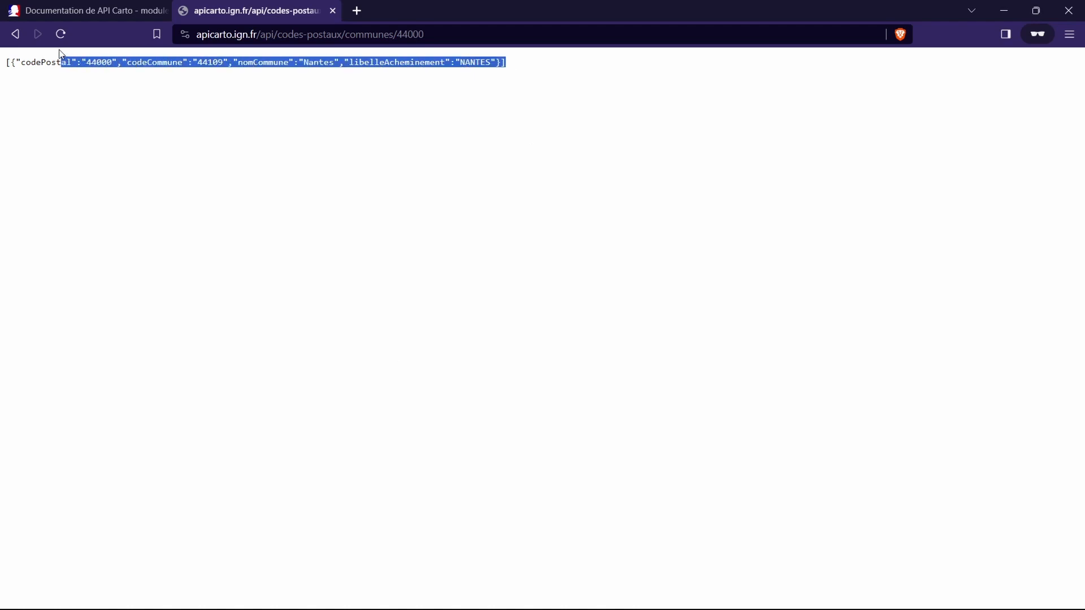
double_click(31, 62)
left_click(395, 88)
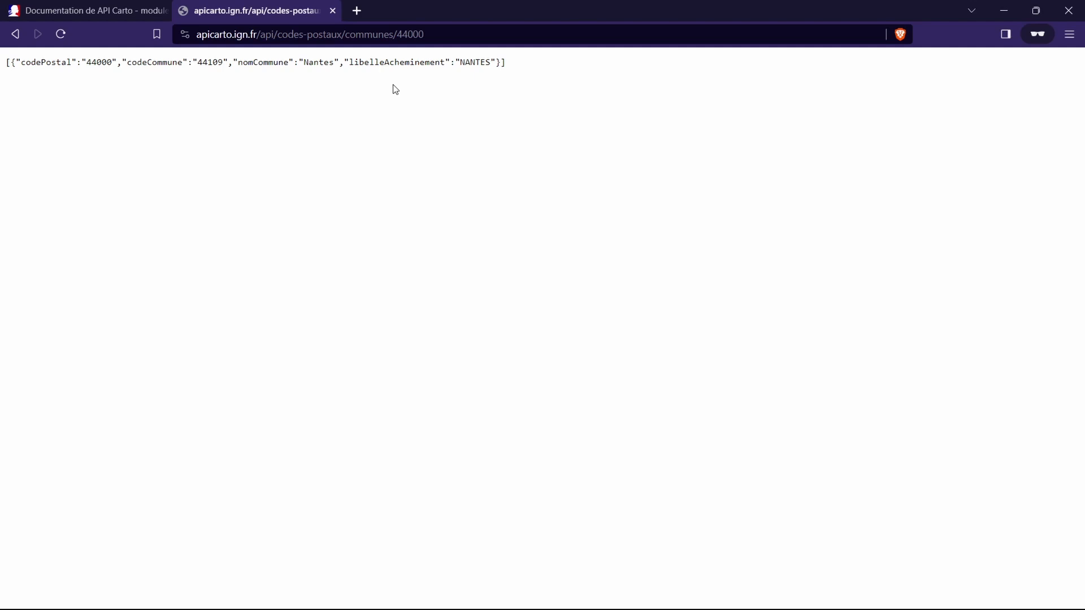
Step: Switch to SoapUI in the Fedora virtual machine
mouse_move(277, 609)
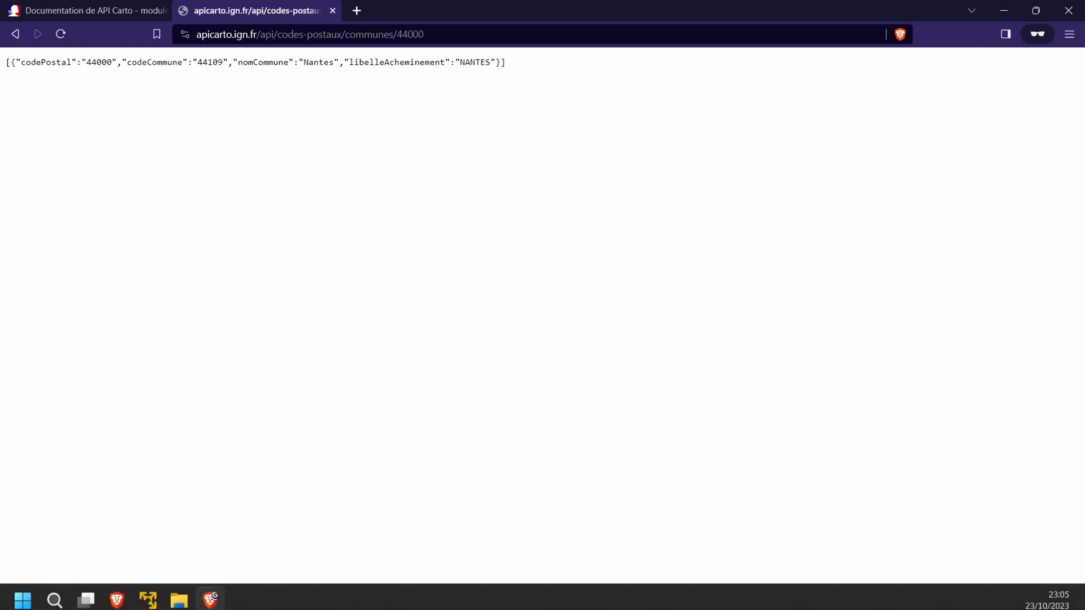
left_click(148, 596)
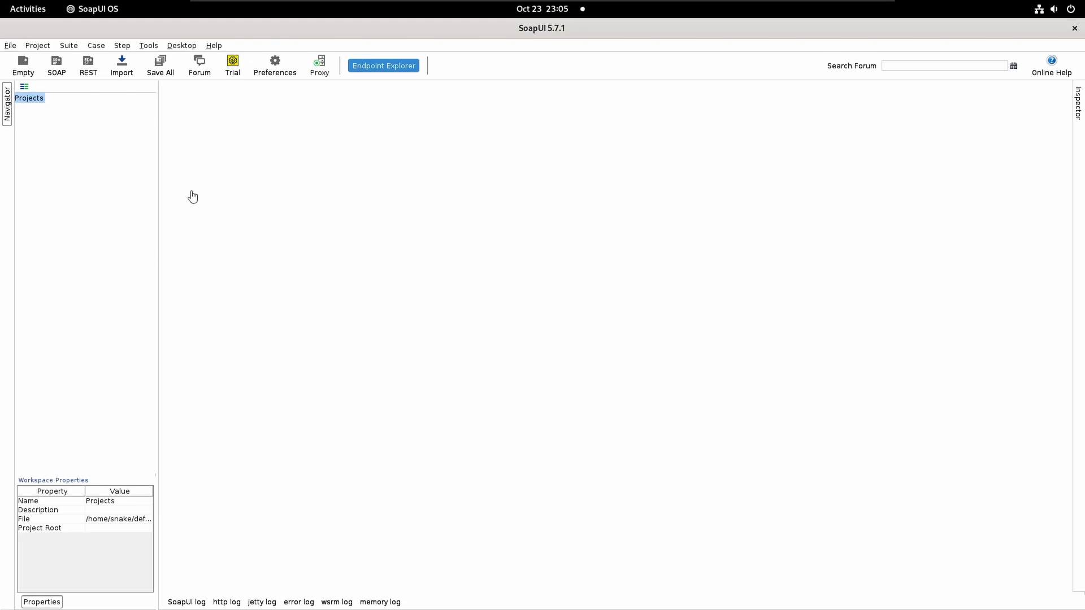
right_click(32, 100)
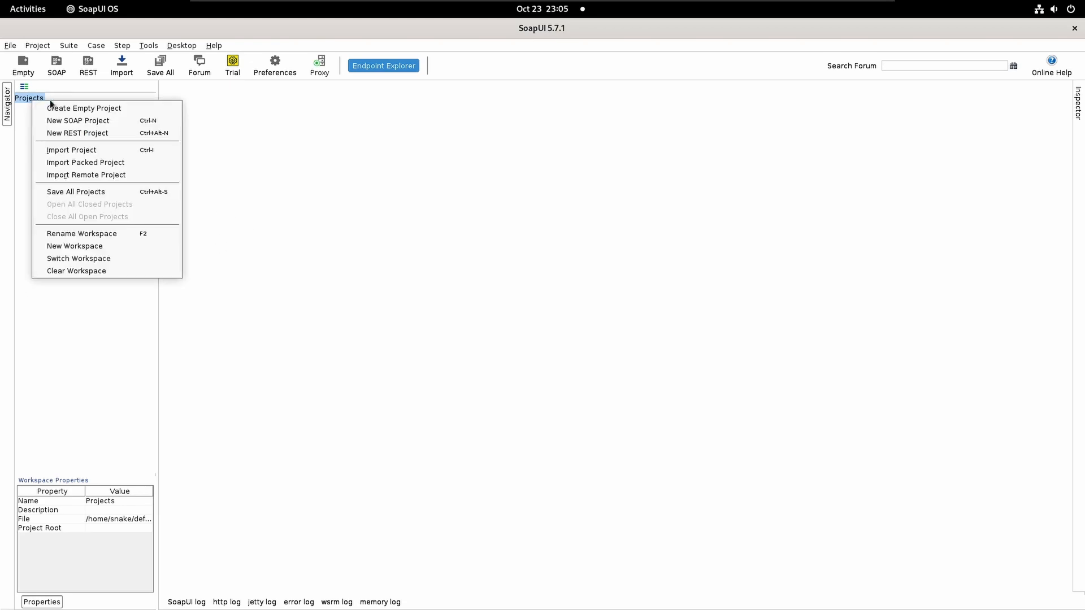
left_click(127, 110)
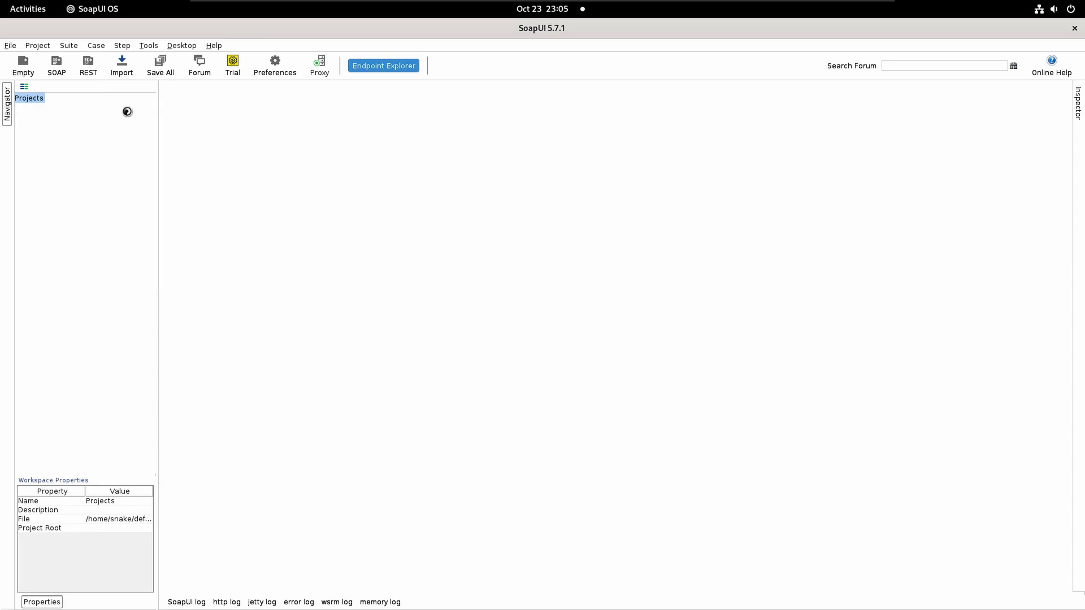
left_click(486, 91)
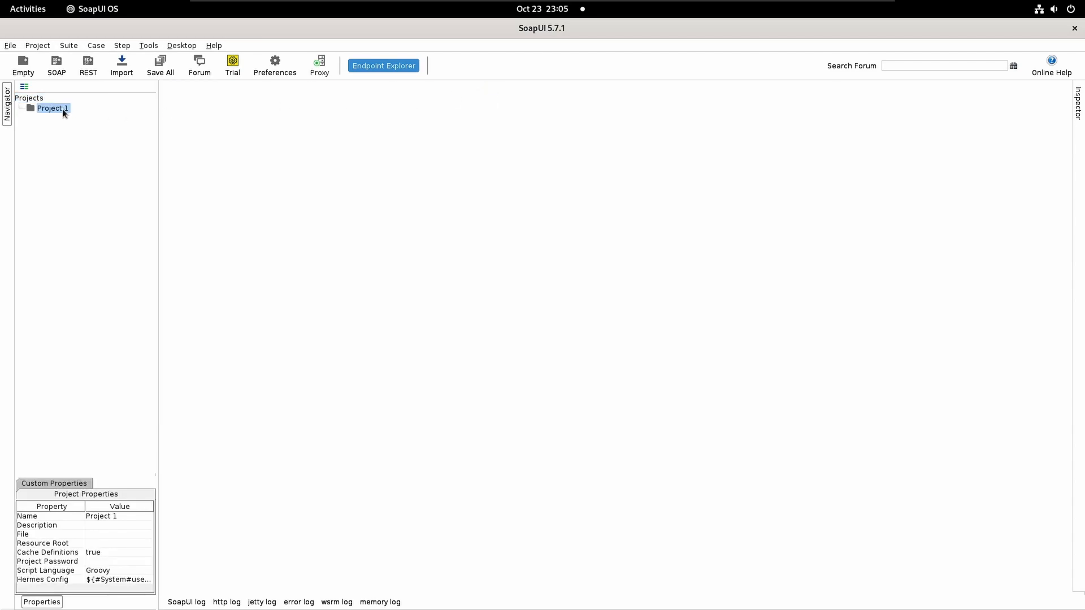
key("Delete")
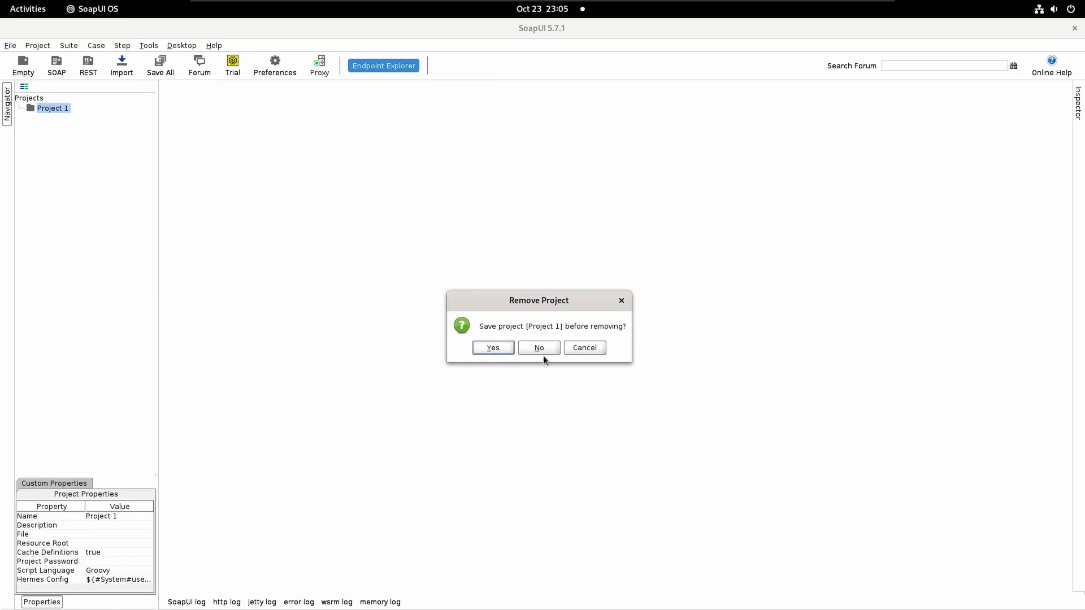
left_click(540, 347)
right_click(26, 101)
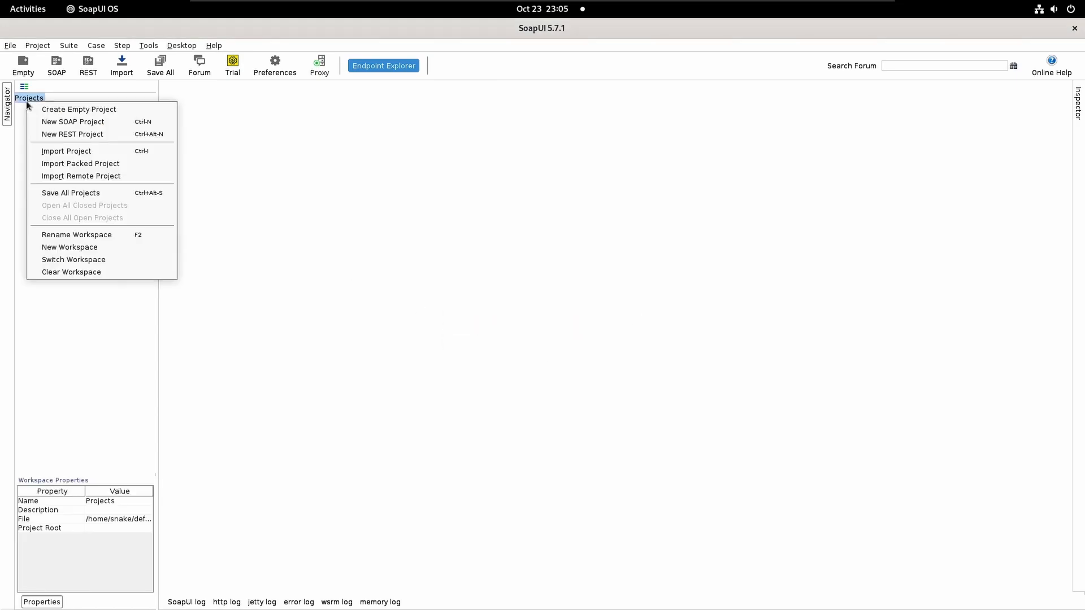
left_click(85, 134)
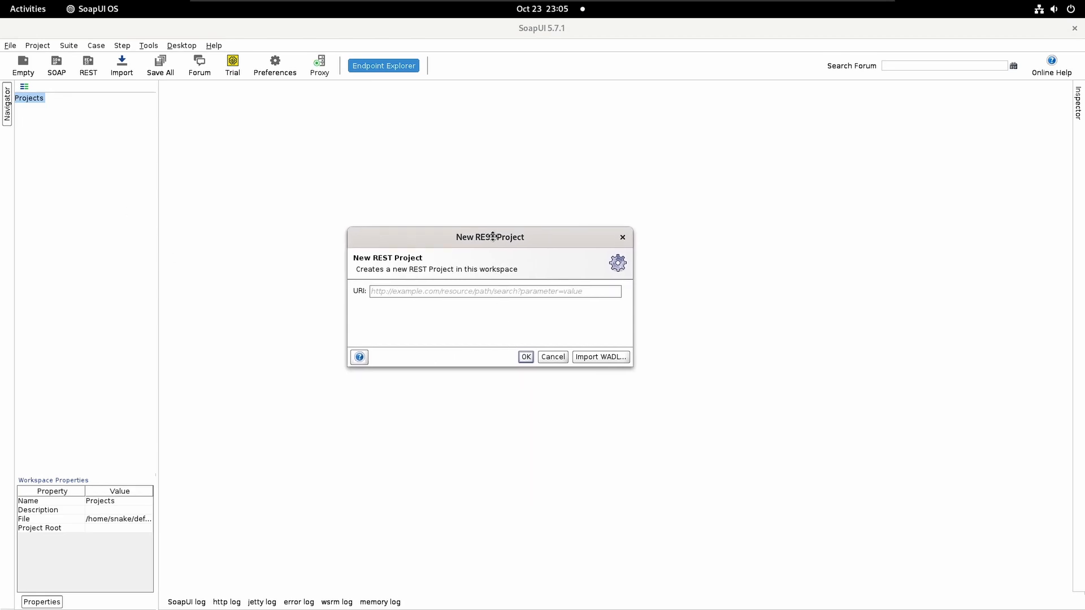
left_click(437, 295)
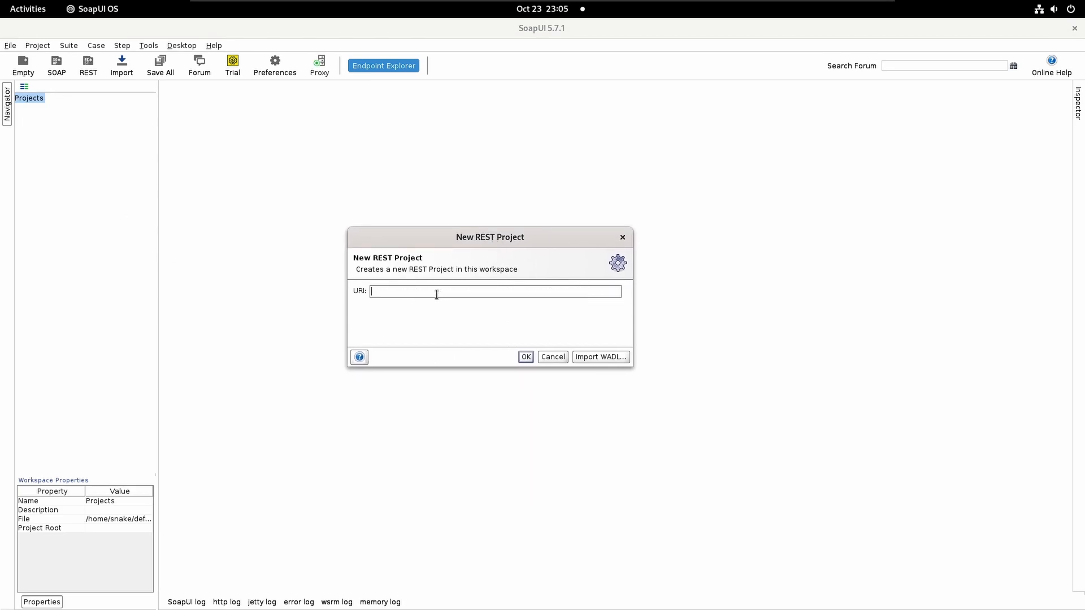
type("https://apicarto.ign.fr/api/codes-postaux/communes/{codePostal}")
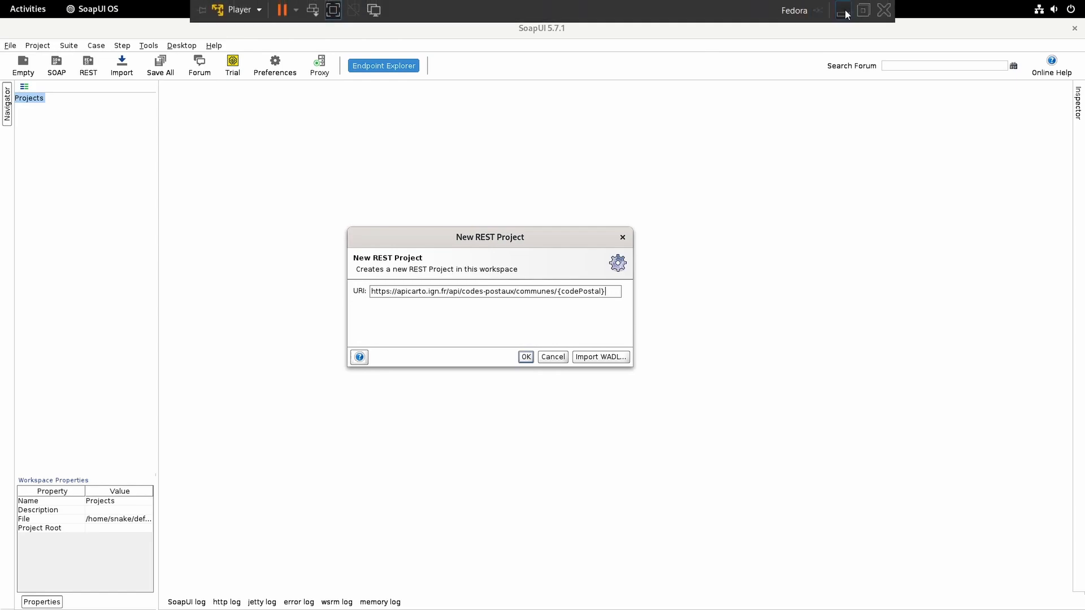
Step: Switch back to the browser's API documentation and examine the request URL, the base URL and the API host address
left_click(843, 10)
left_click(134, 11)
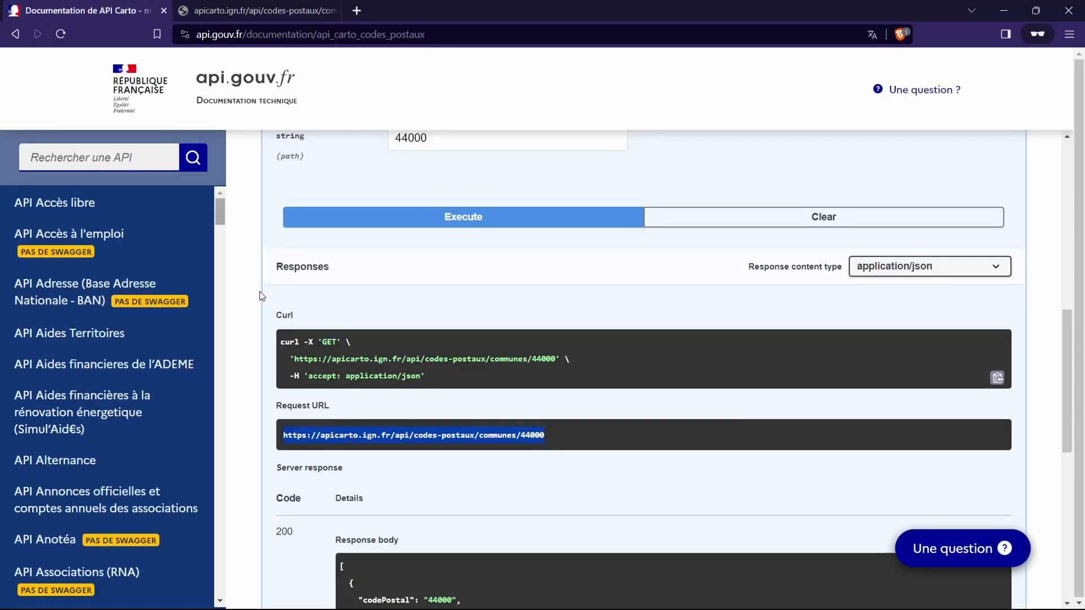
left_click_drag(282, 441, 555, 450)
scroll(541, 435, "up", 1)
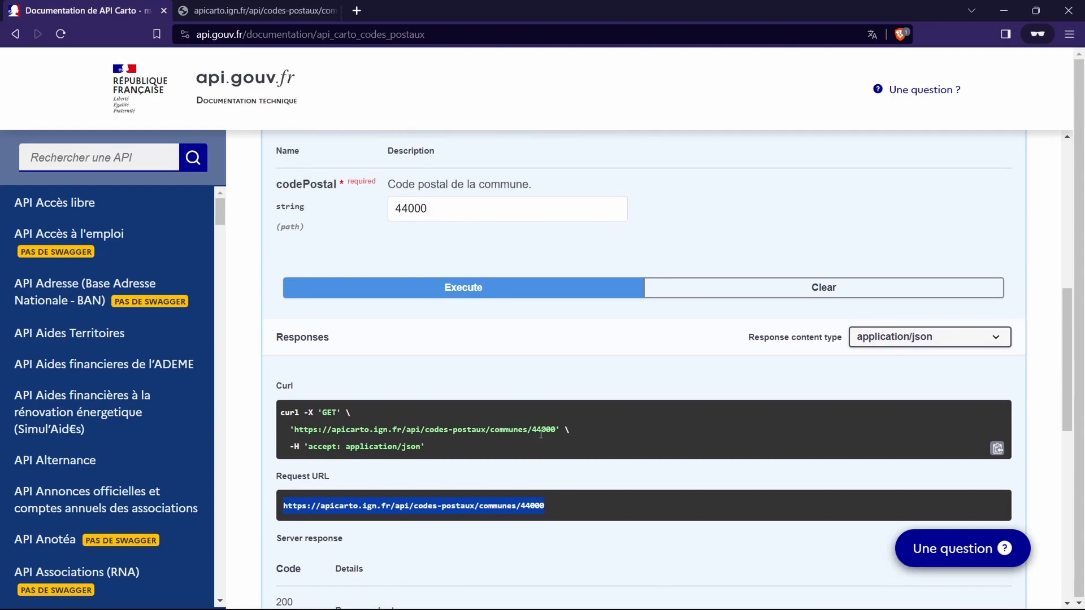
scroll(434, 394, "up", 9)
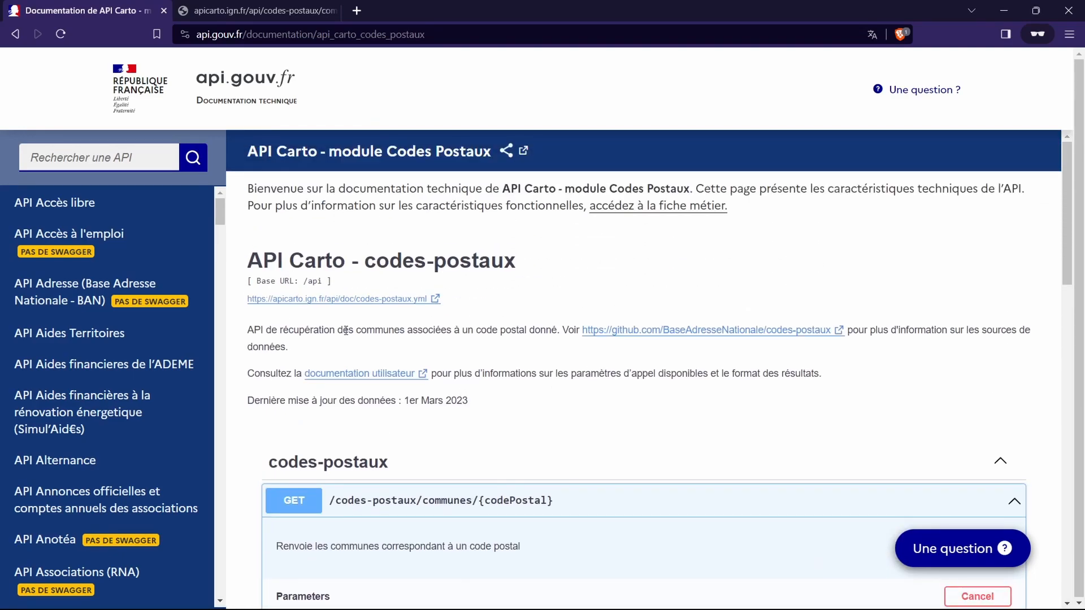
left_click_drag(334, 285, 252, 285)
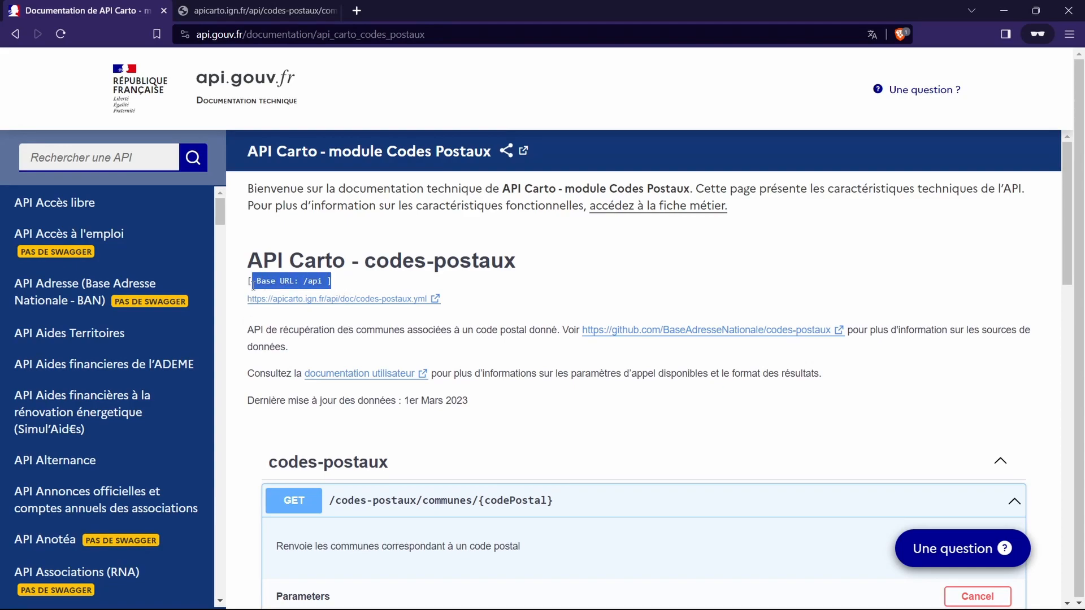
left_click_drag(243, 303, 341, 310)
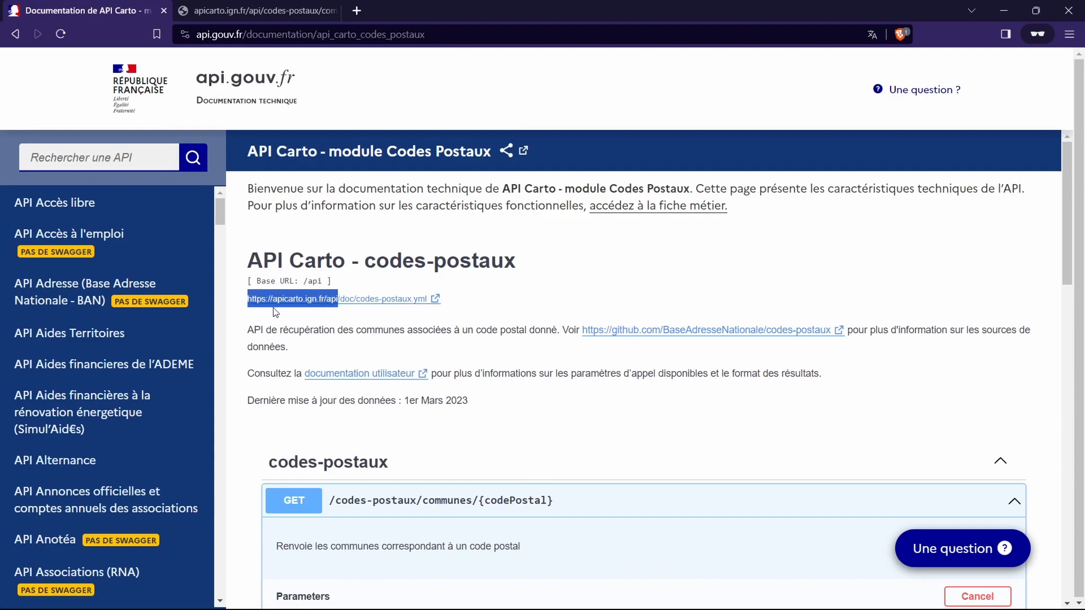
Step: Open the codes-postaux.yml definition from the API documentation and examine its /codes-postaux/communes/{codePostal} path
double_click(245, 302)
left_click_drag(245, 302, 327, 305)
left_click(401, 309)
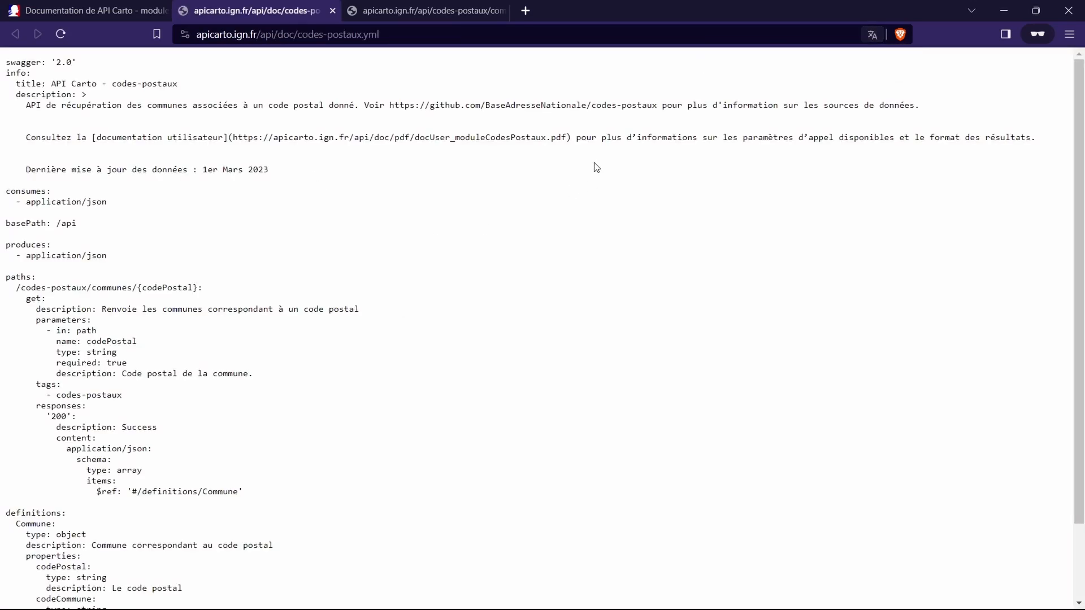
left_click_drag(17, 288, 121, 280)
left_click_drag(232, 287, 220, 296)
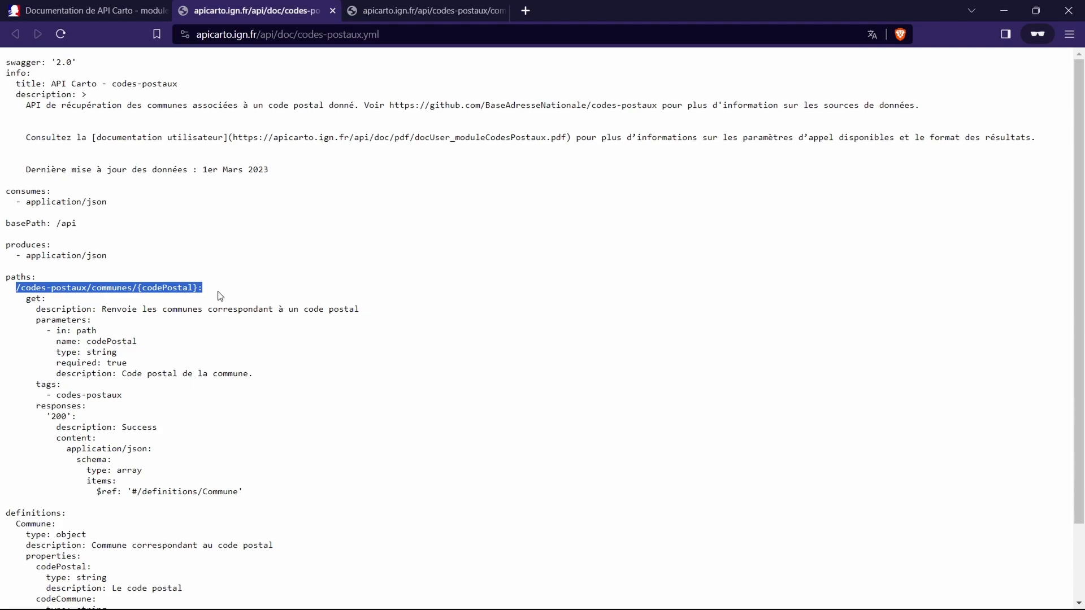
Step: Compare the host address and communes path in the YAML definition with the request URL in the JSON response tab
left_click(231, 139)
left_click_drag(231, 139, 370, 139)
left_click_drag(17, 288, 198, 290)
key("alt+Tab")
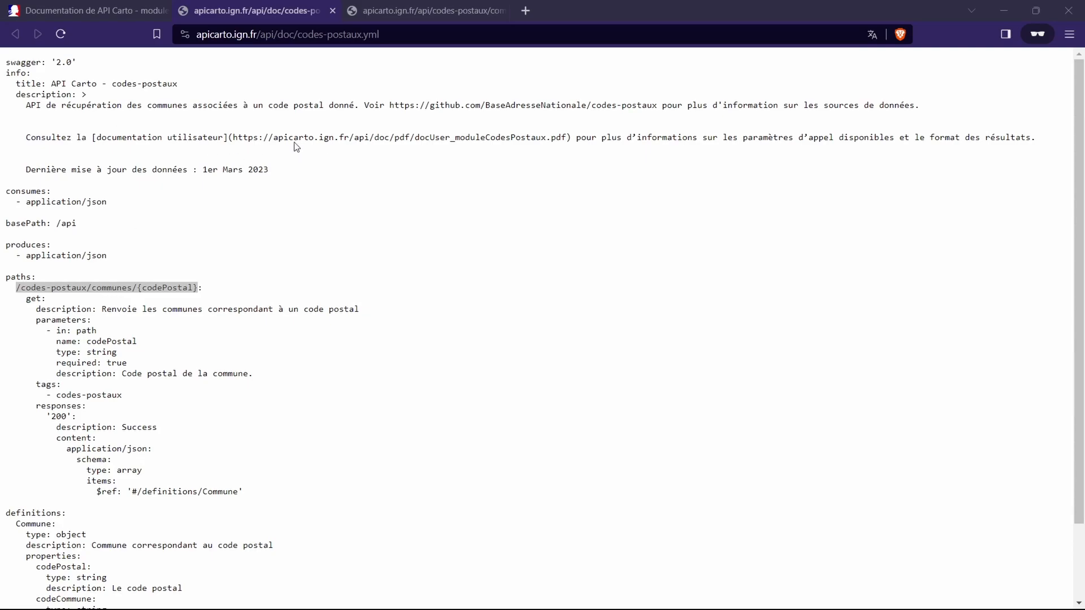
left_click_drag(233, 138, 340, 141)
left_click_drag(15, 287, 239, 292)
left_click(433, 11)
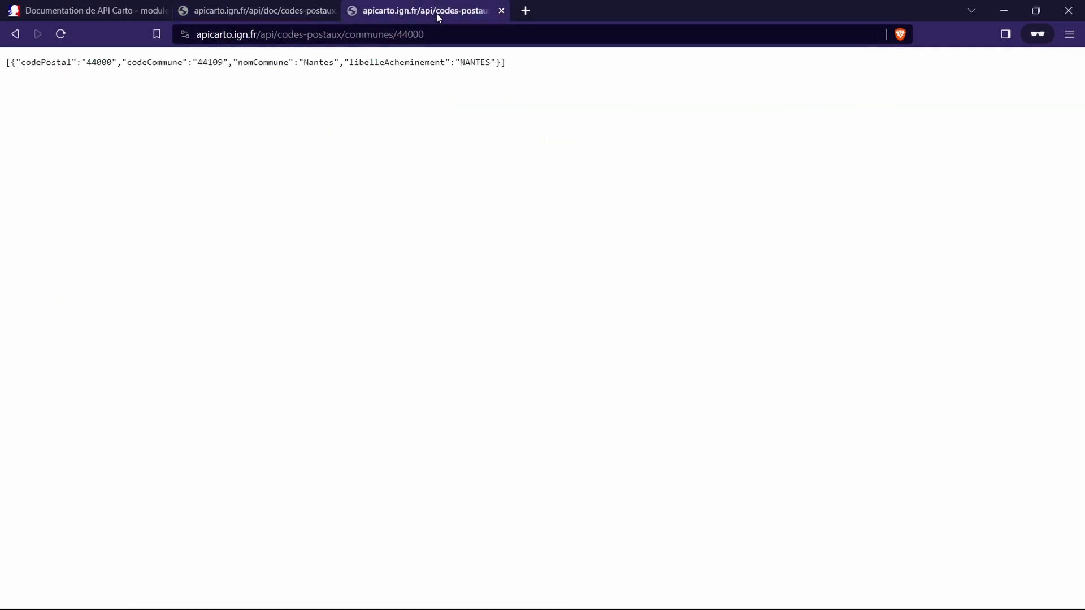
left_click_drag(199, 38, 427, 37)
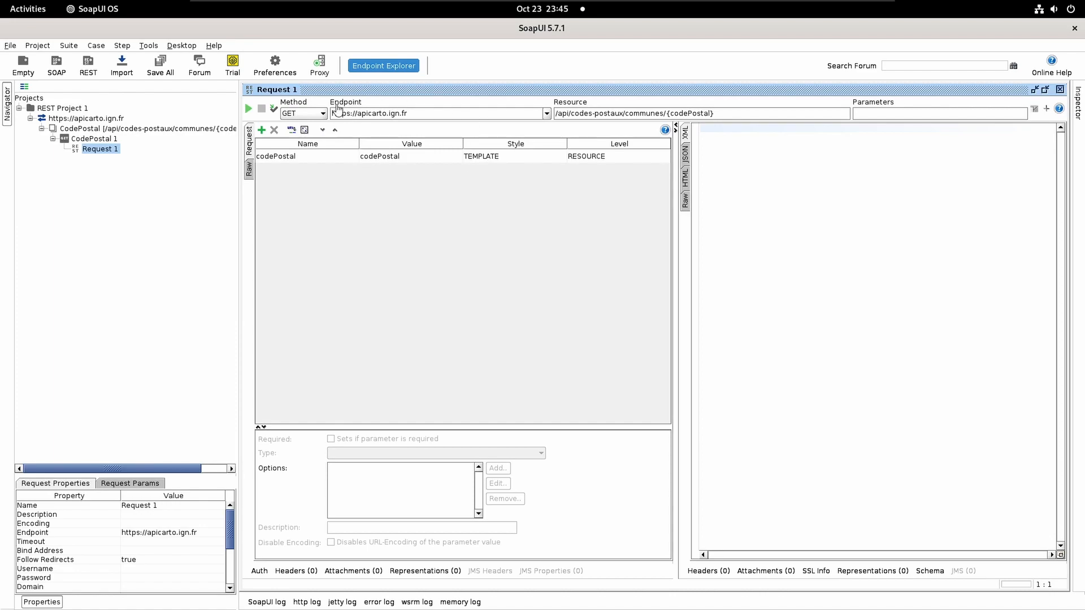
Step: In SoapUI, examine the endpoint, the resource path and the parameter list of Request 1
left_click_drag(421, 115, 324, 115)
left_click(713, 113)
triple_click(584, 115)
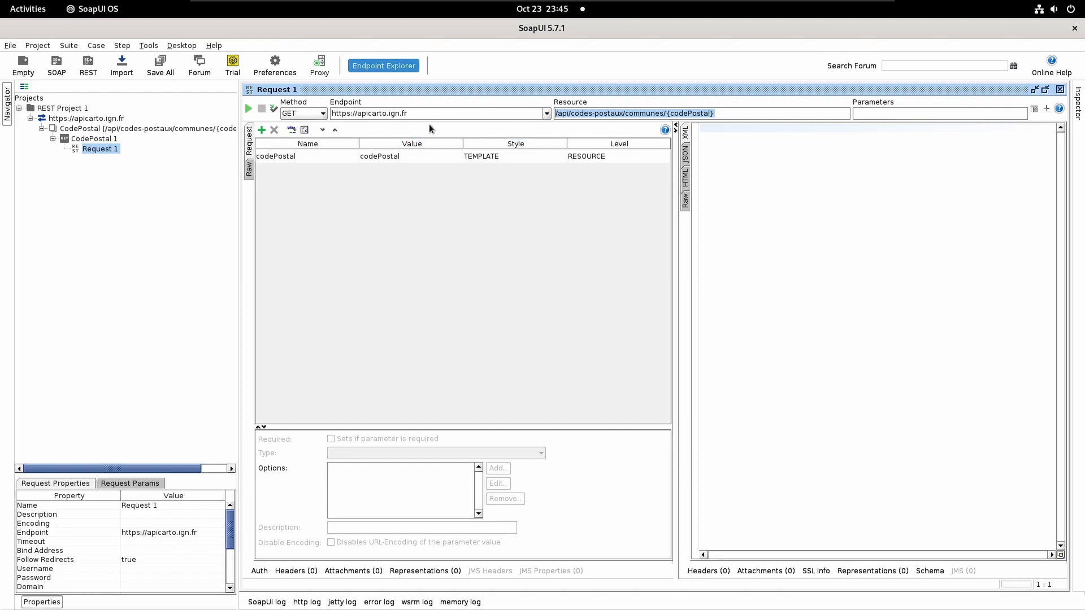
left_click(647, 113)
left_click_drag(647, 113, 594, 104)
left_click_drag(408, 113, 328, 113)
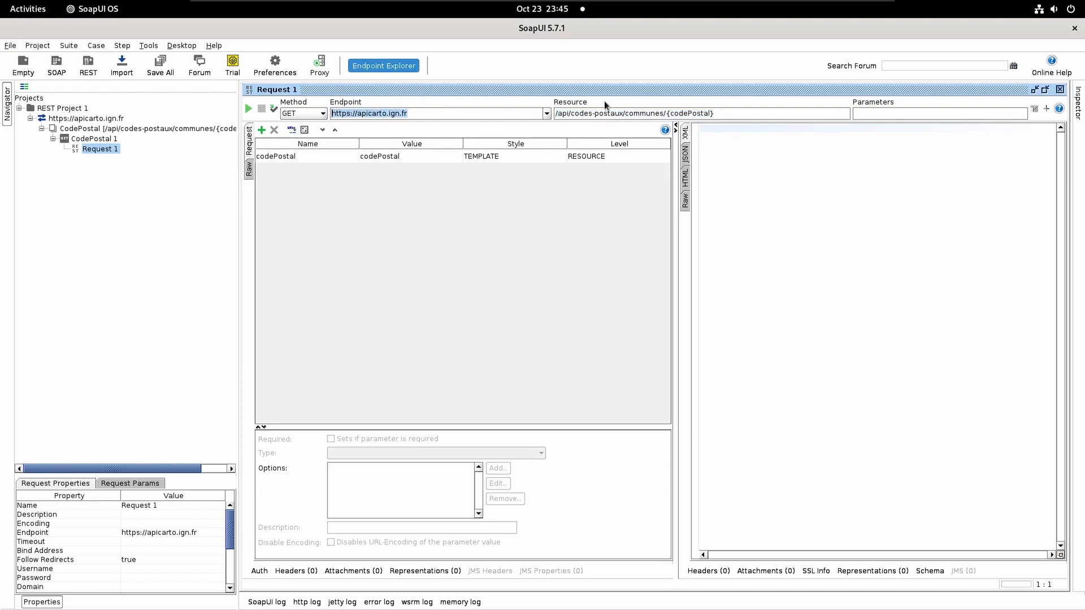
left_click_drag(717, 113, 557, 115)
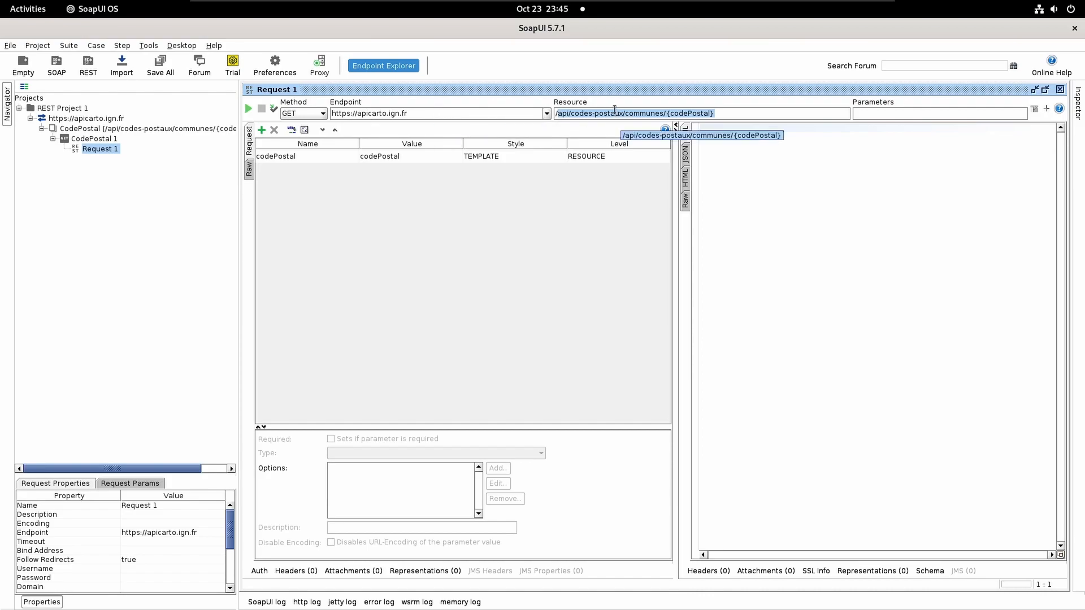
left_click(733, 112)
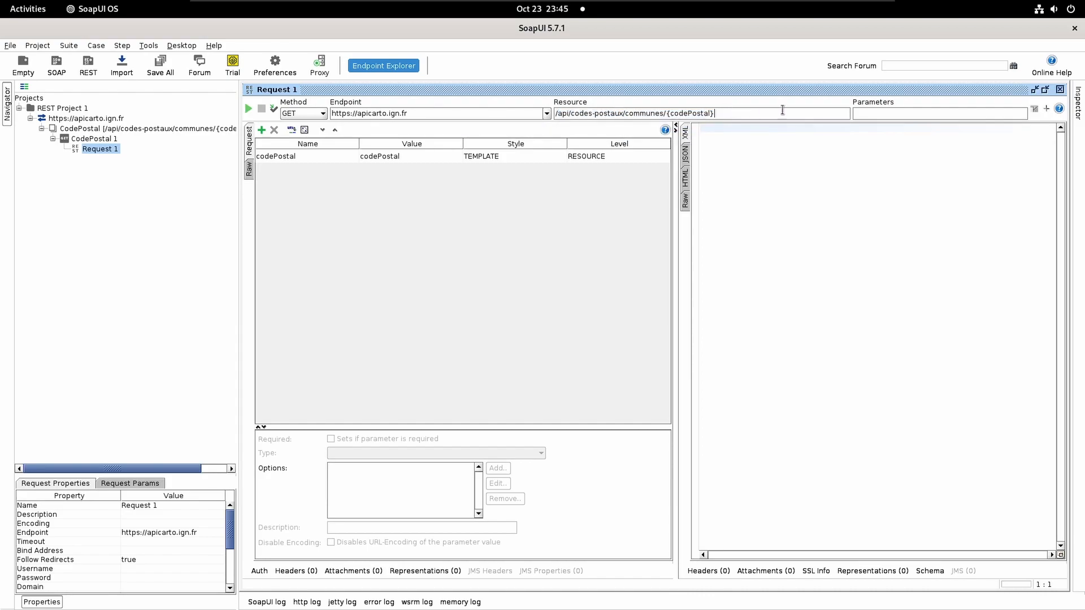
left_click(878, 115)
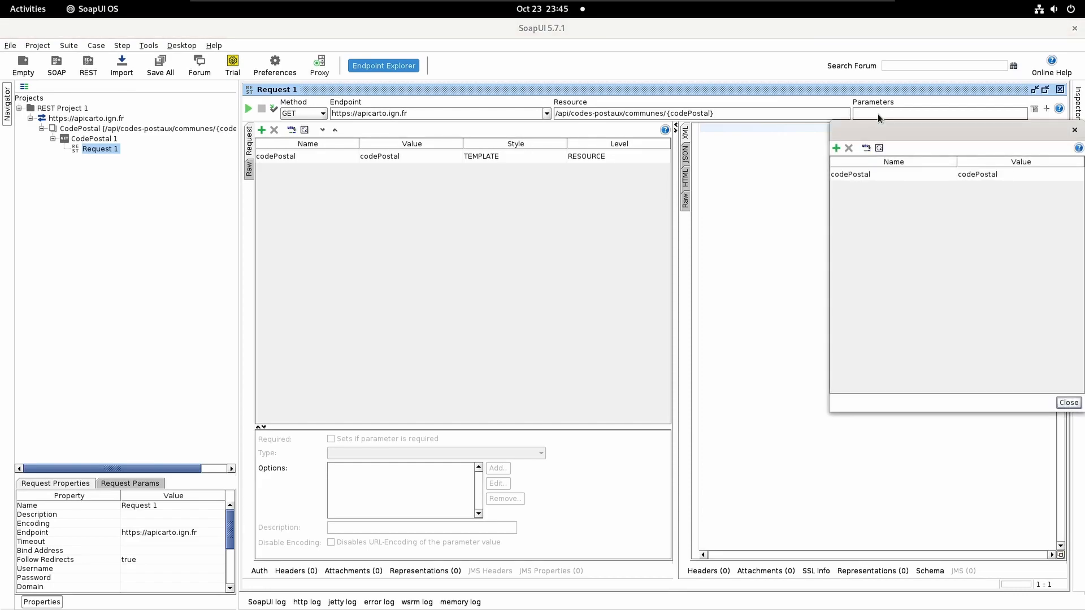
left_click(1074, 132)
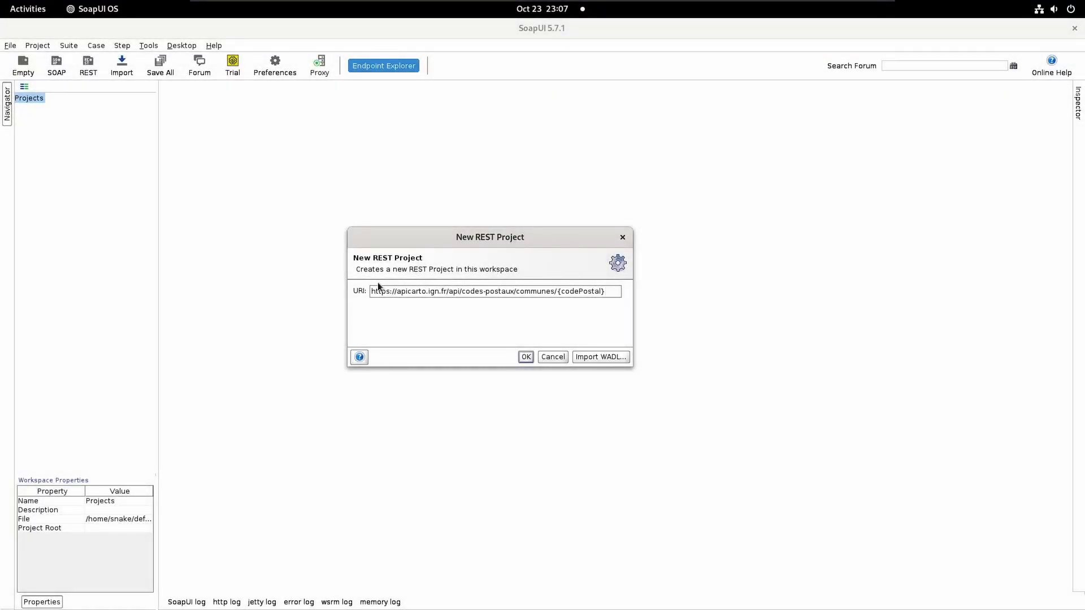
Step: Check the API Carto URI and its {codePostal} placeholder, and create the REST project from it
left_click(372, 292)
double_click(563, 292)
left_click(520, 357)
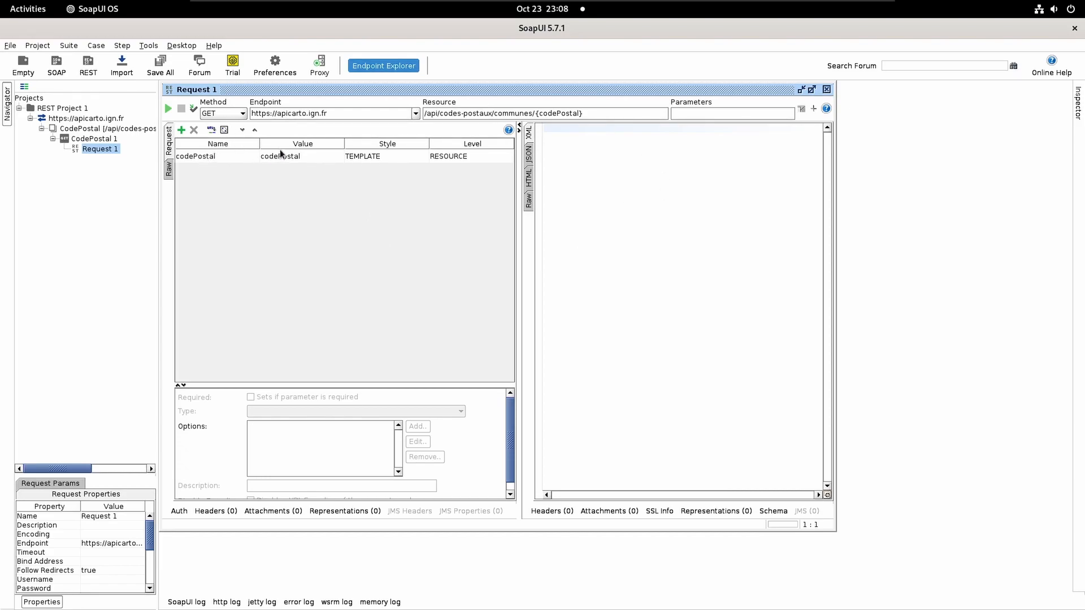
Step: Rename the REST project as Carto ign
left_click(65, 109)
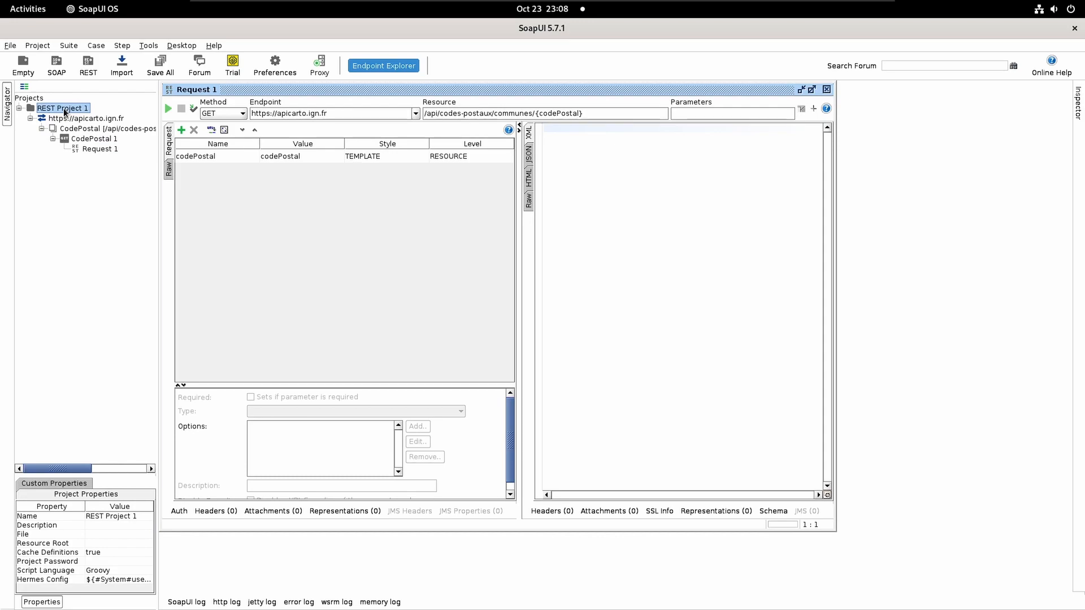
right_click(65, 112)
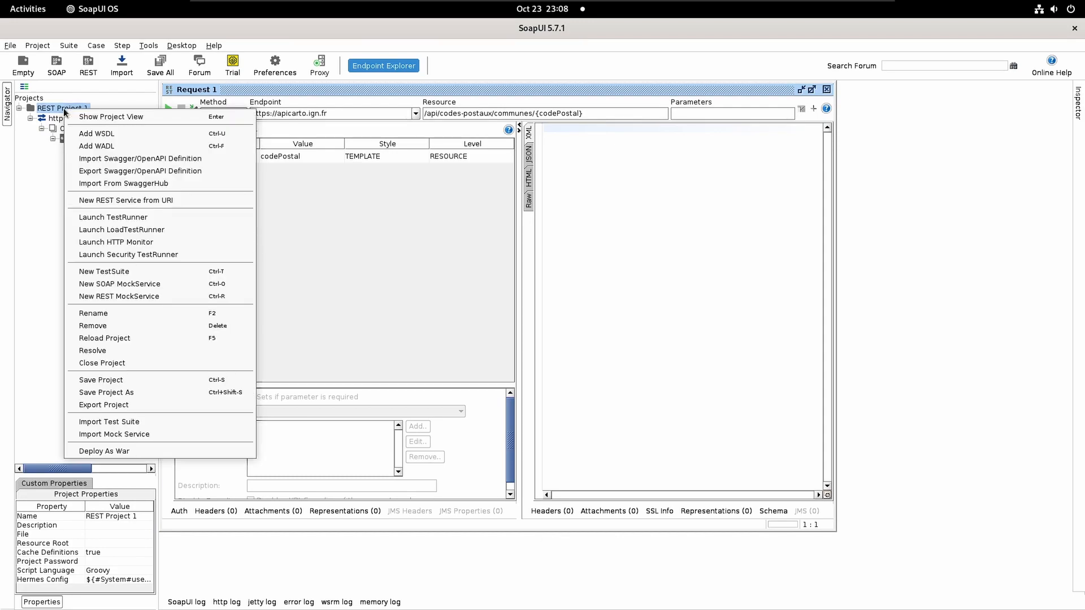
left_click(190, 311)
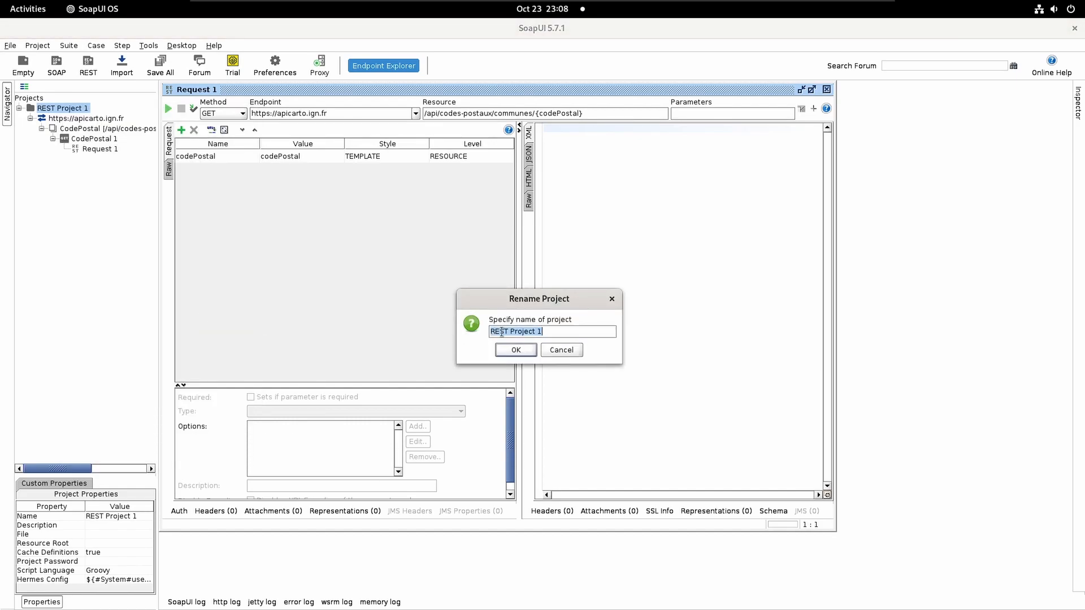
type("Carto ign")
key("Return")
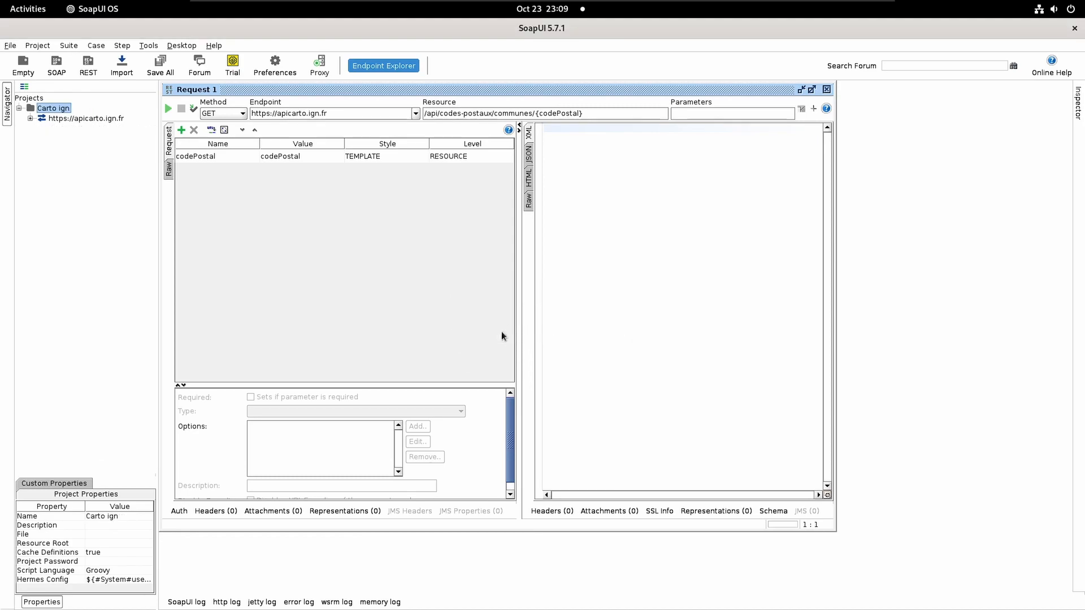
Step: Expand the Carto ign project down to its request and examine the service and the CodePostal resource
left_click(30, 118)
left_click(41, 128)
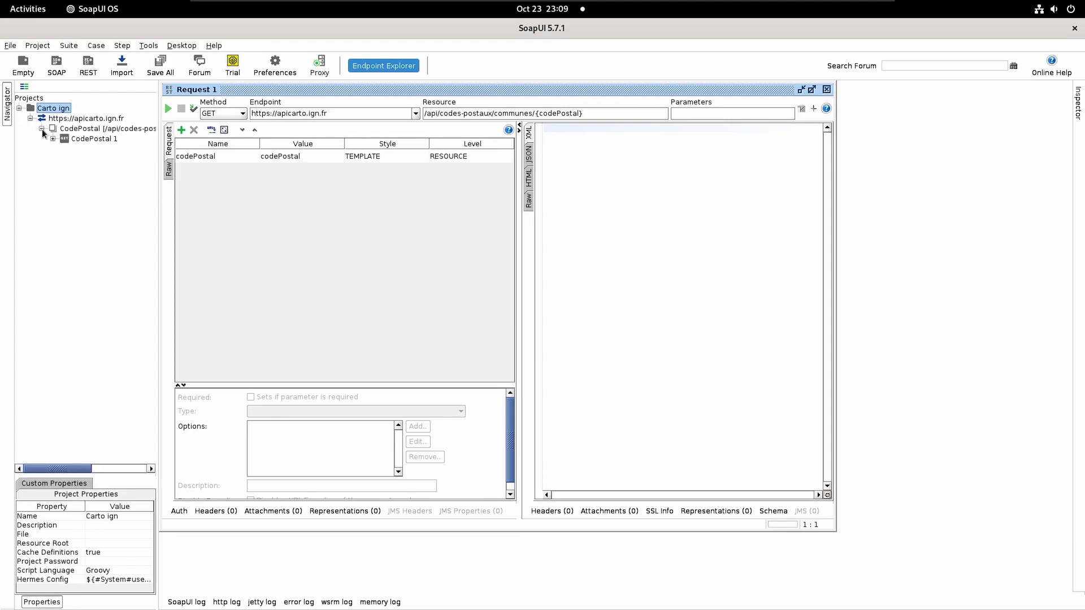
left_click(53, 139)
left_click(68, 118)
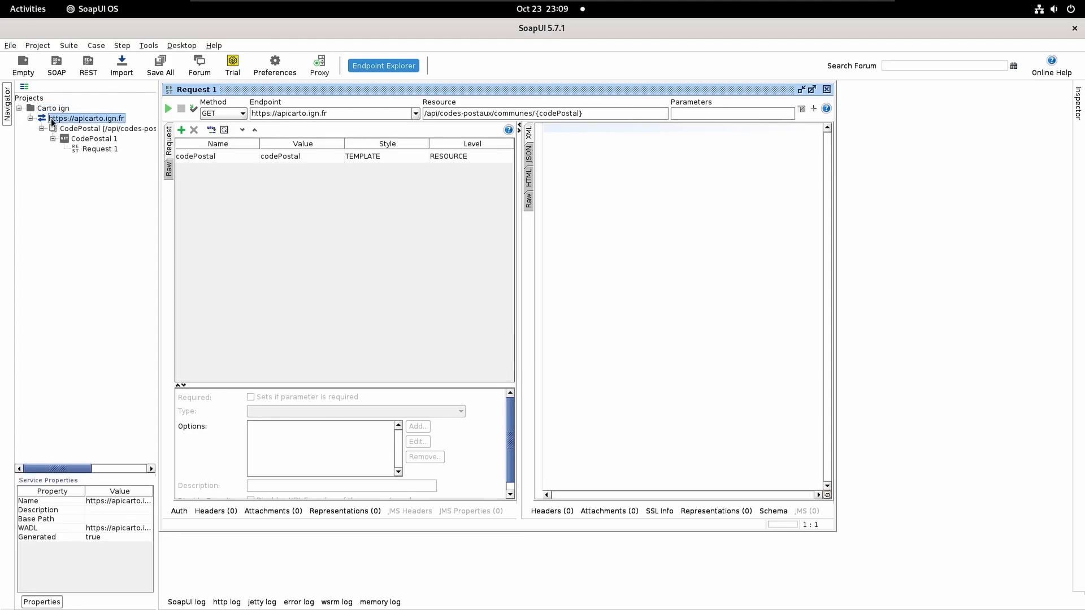
right_click(92, 128)
left_click(276, 209)
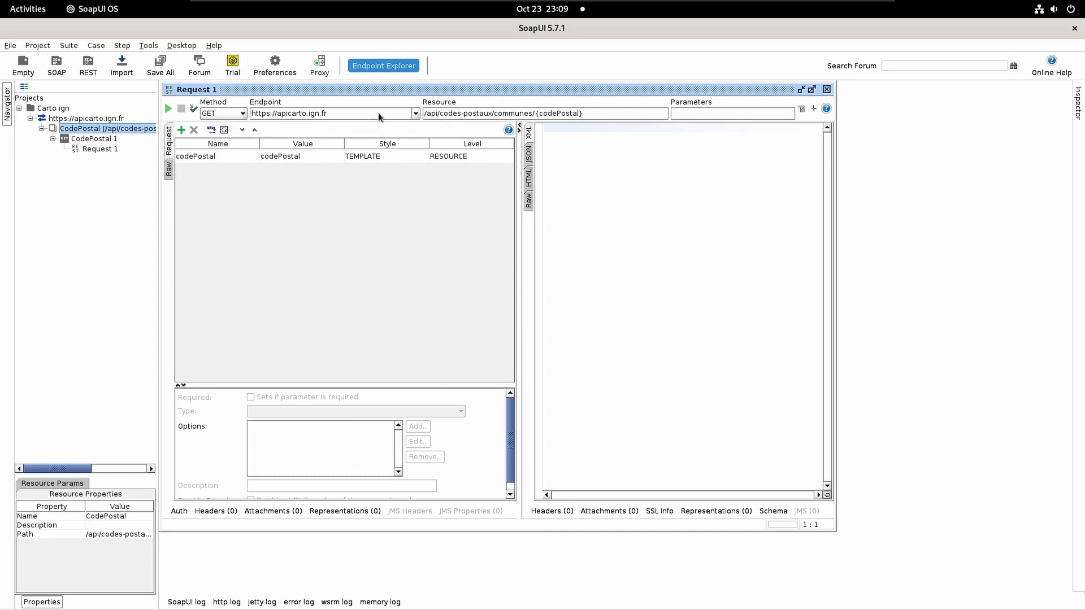
Step: Maximize the Request 1 window and collapse its parameter details pane
double_click(367, 91)
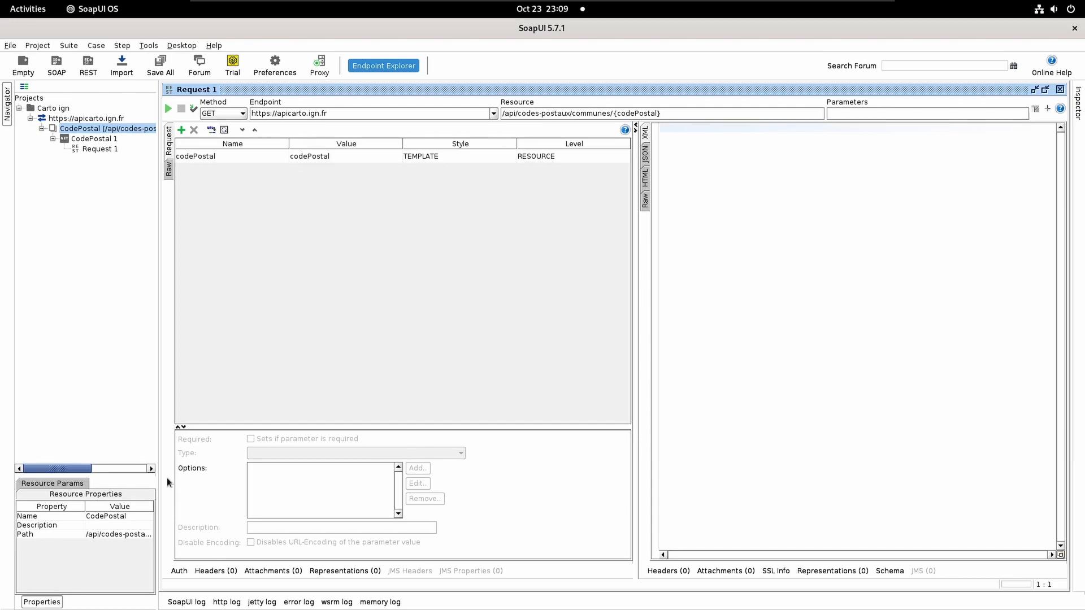
left_click(183, 428)
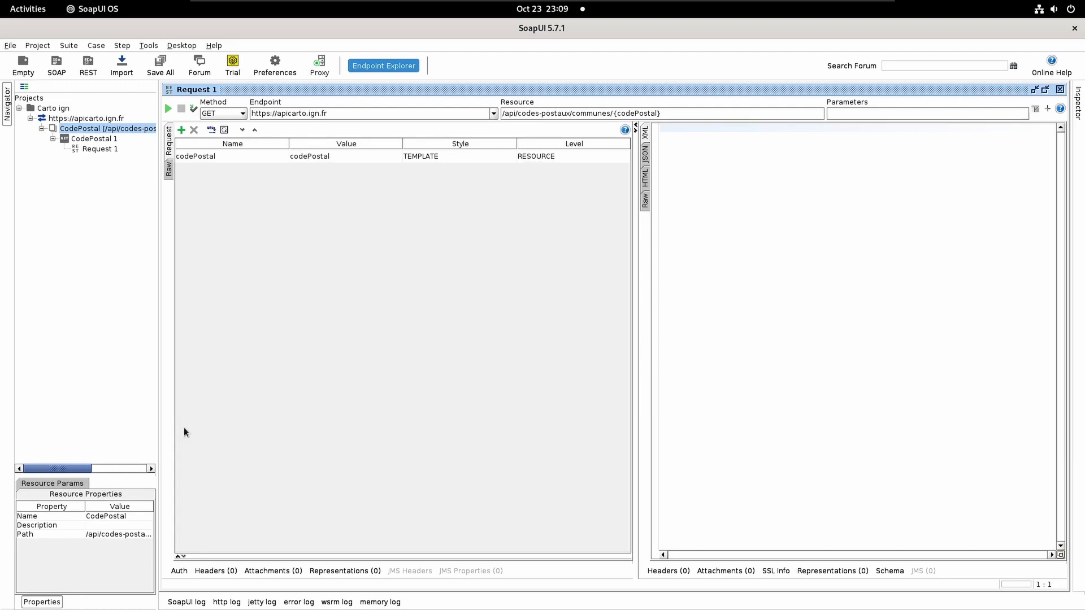
Step: Set the codePostal parameter's value to 44000 and send the request
double_click(348, 158)
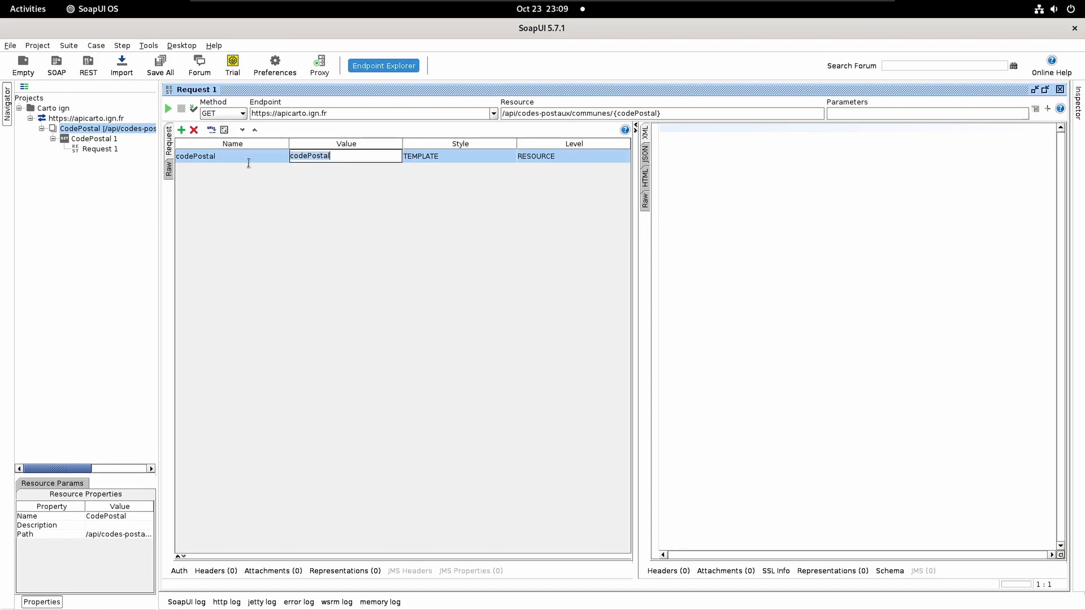
type("44000")
key("Return")
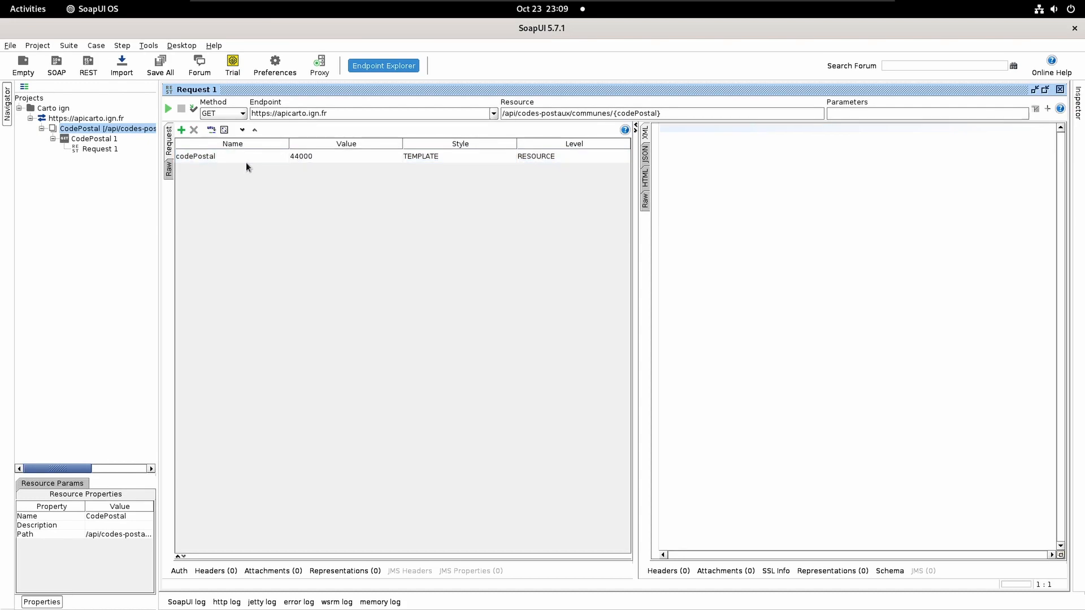
left_click(168, 109)
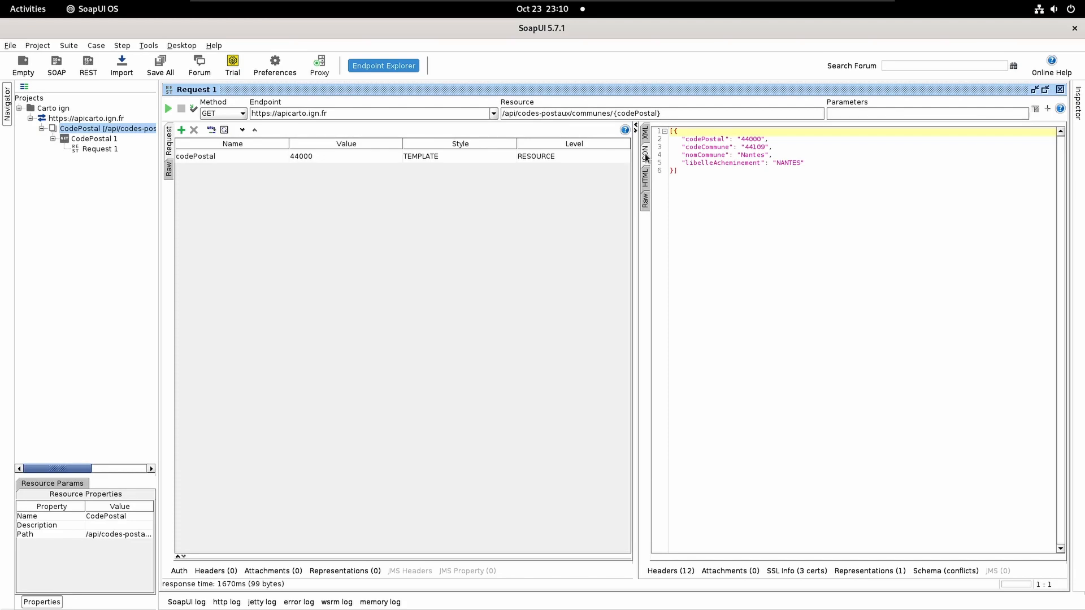
Step: View the response as XML and as JSON, and select the whole JSON content
left_click(646, 134)
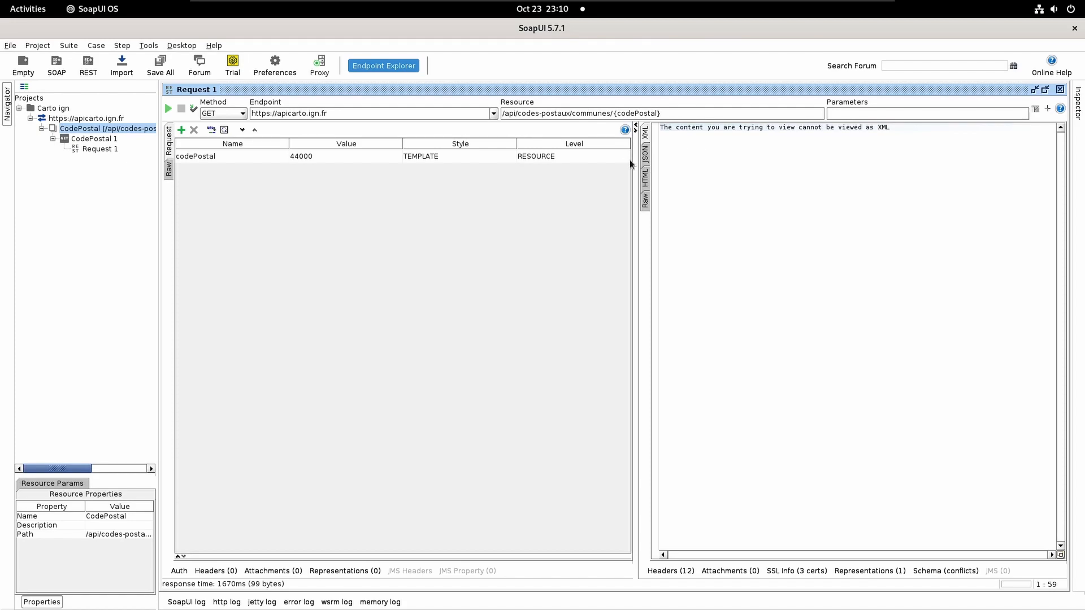
left_click(645, 153)
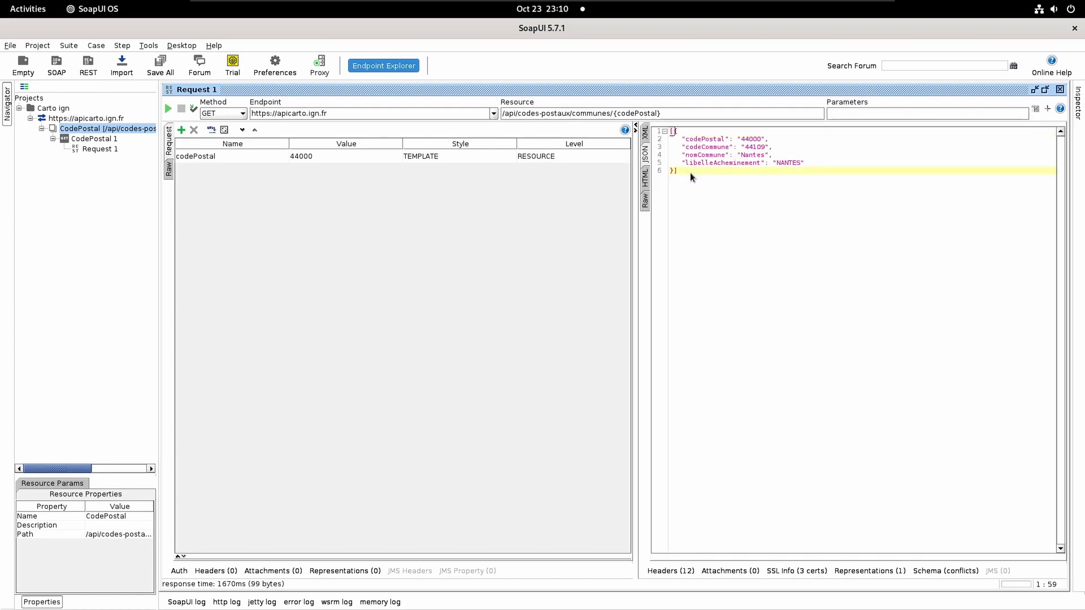
key("ctrl+a")
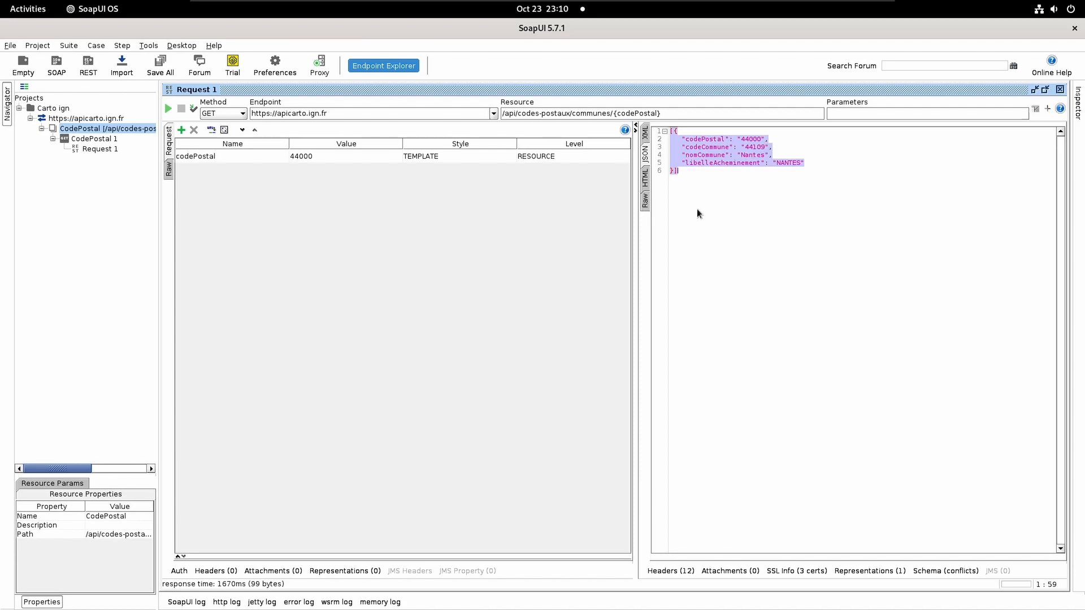
Step: Examine the raw response's status line, headers and body, and return to the JSON view
left_click(646, 203)
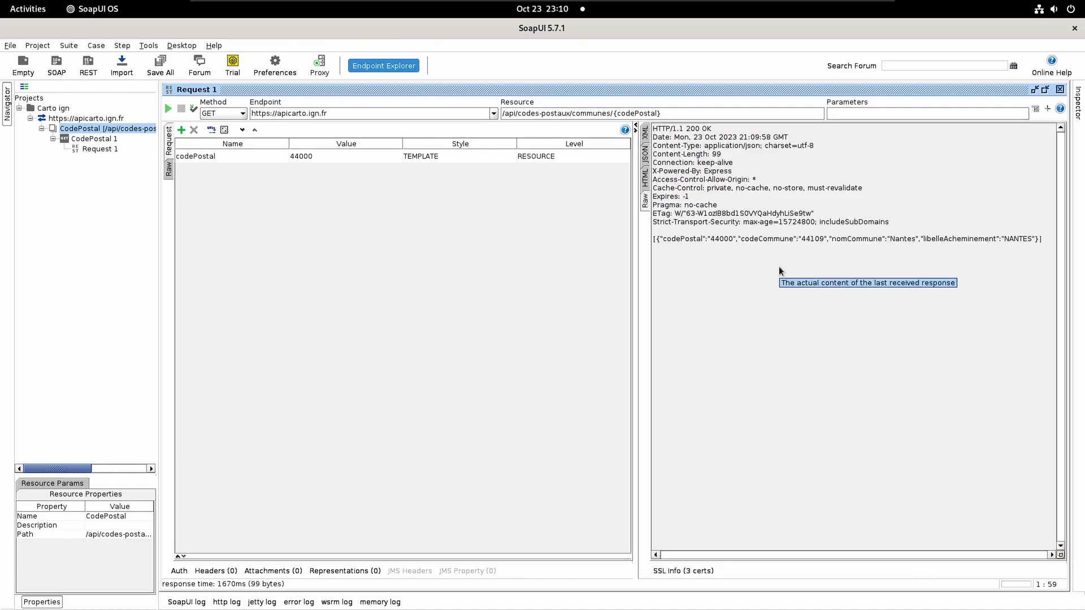
triple_click(730, 128)
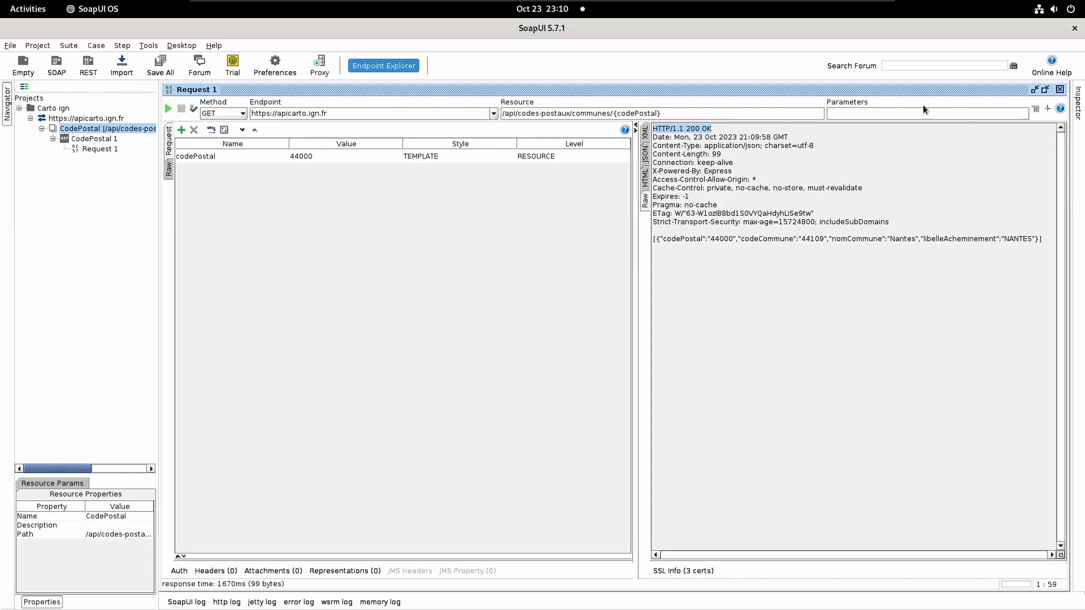
left_click(660, 149)
left_click_drag(660, 149, 756, 193)
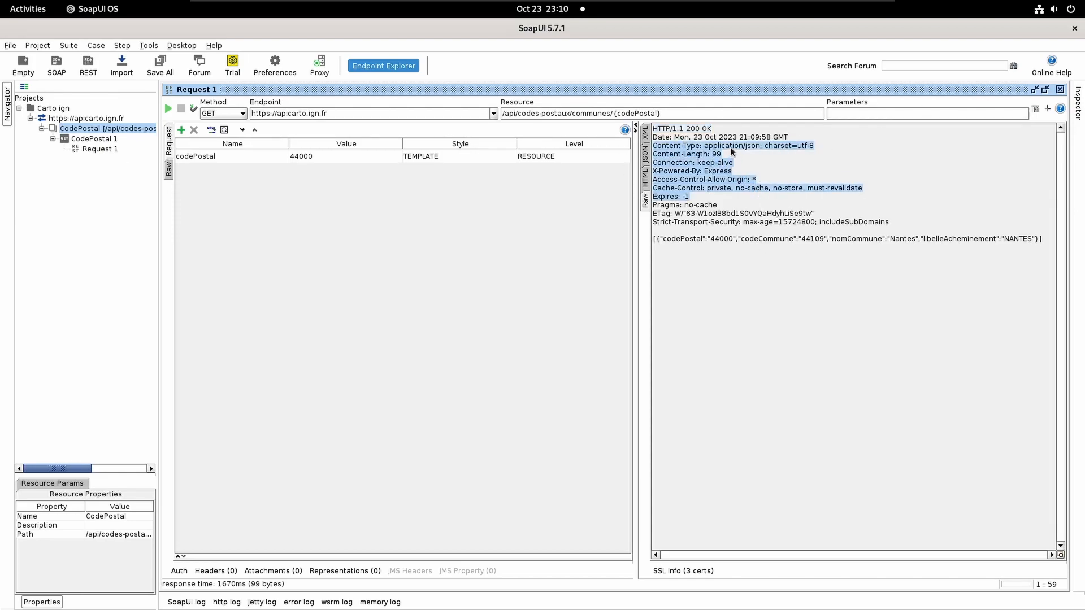
left_click(795, 164)
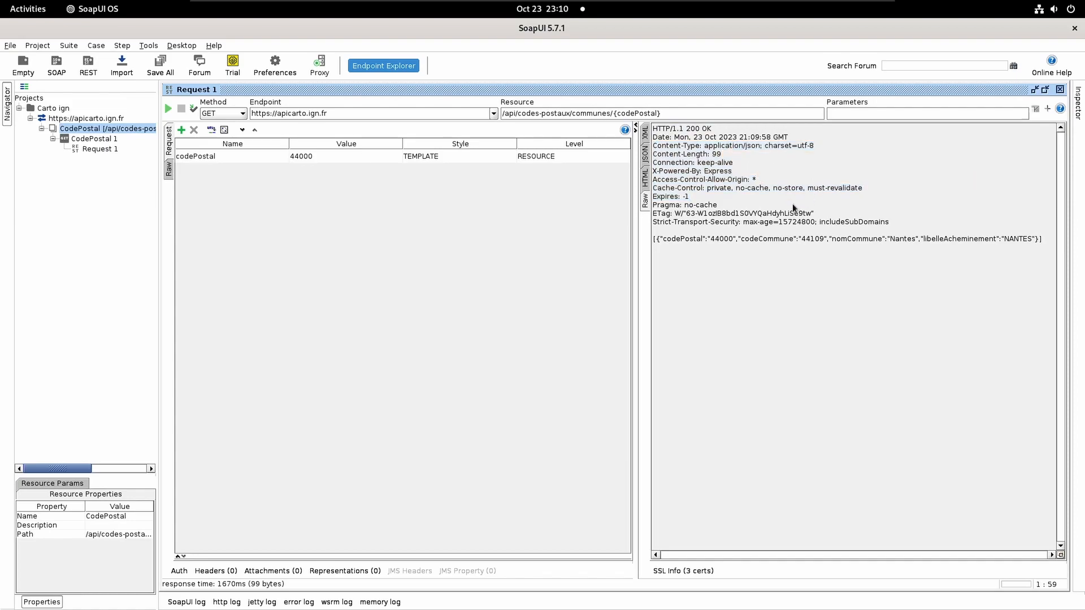
left_click_drag(658, 242, 991, 243)
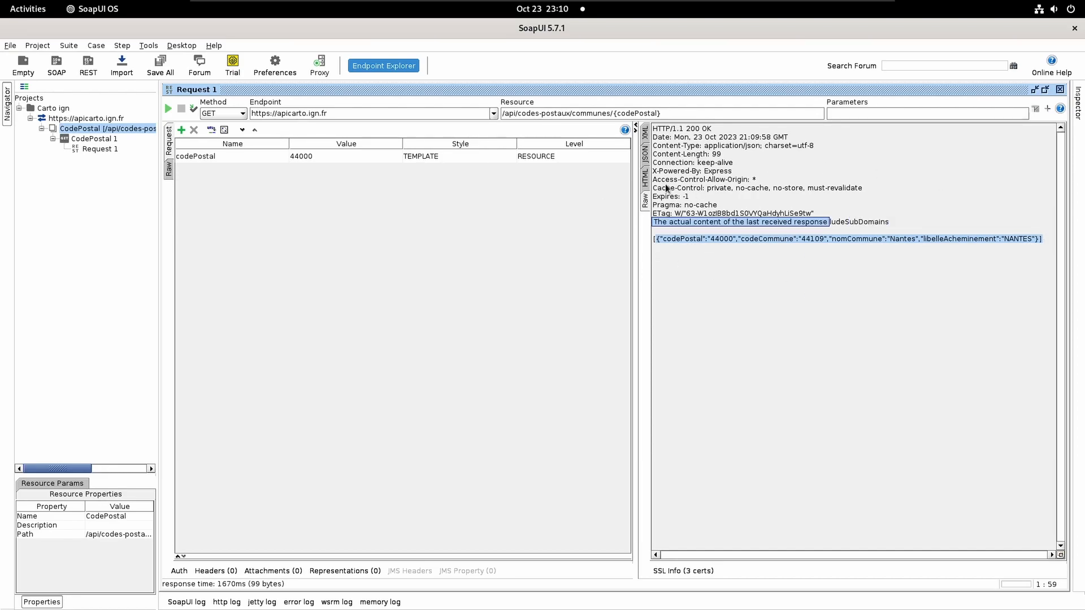
left_click(646, 157)
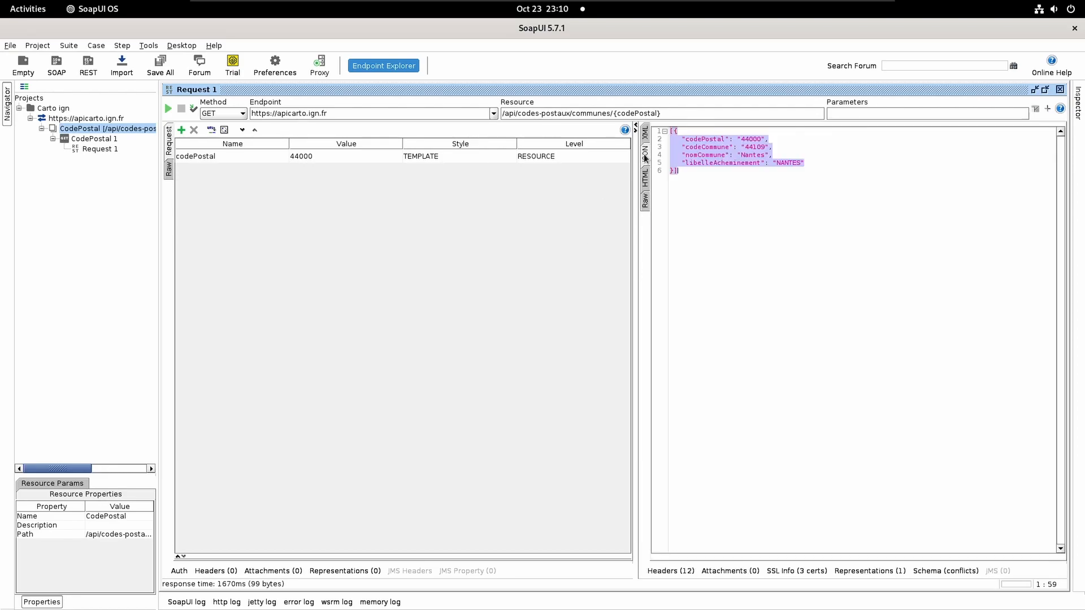
left_click(740, 181)
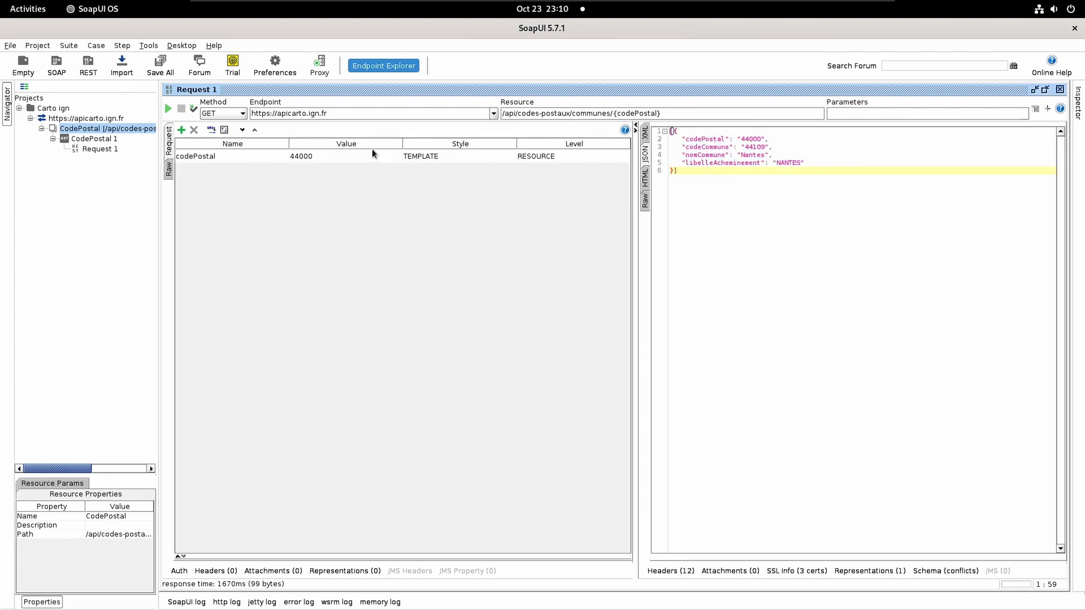
Step: Set the codePostal parameter's value to 75005, send the request, and highlight the returned commune lines and the resource path
double_click(342, 154)
left_click_drag(336, 157, 275, 158)
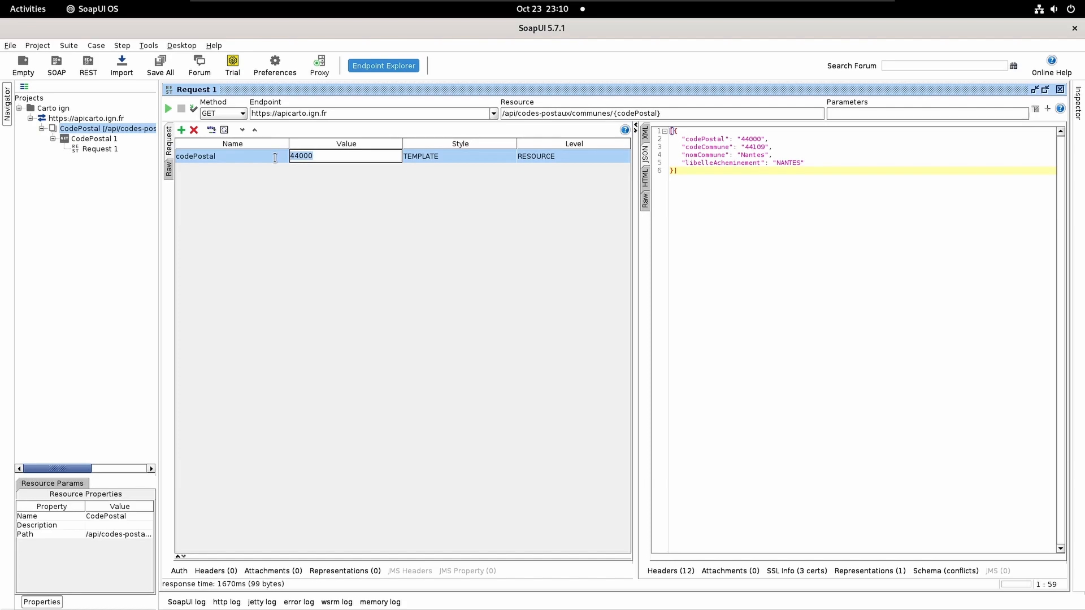
type("75005")
key("Return")
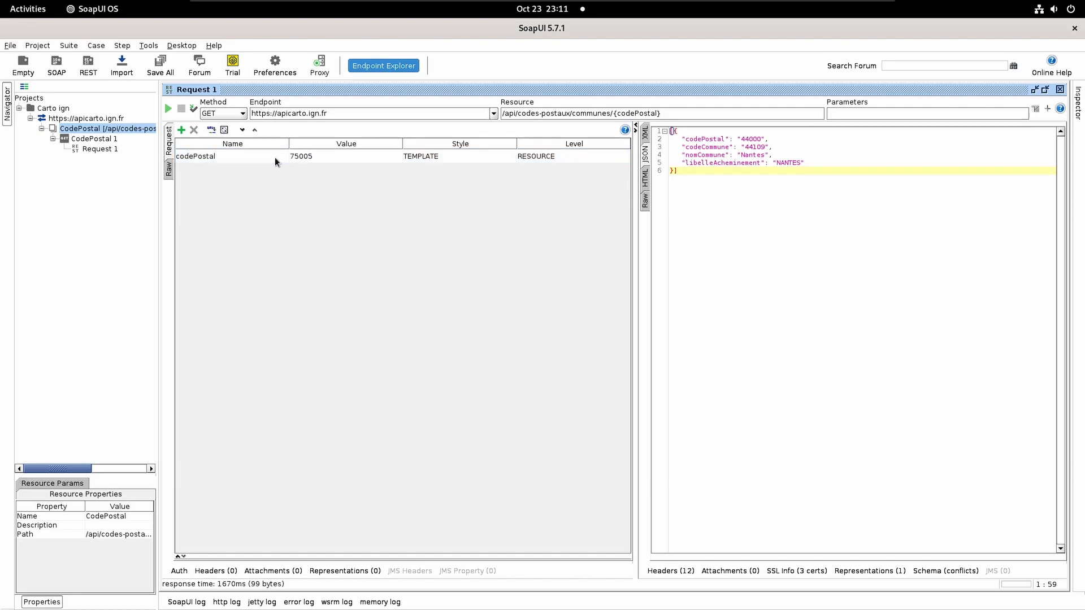
left_click(167, 110)
left_click_drag(742, 156, 856, 159)
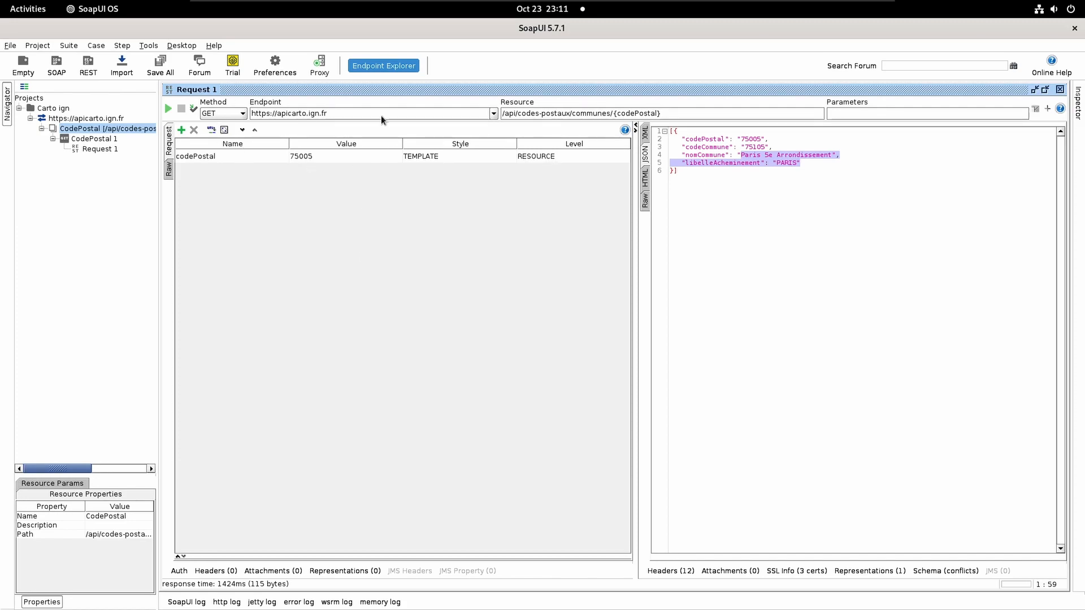
left_click_drag(674, 113, 430, 113)
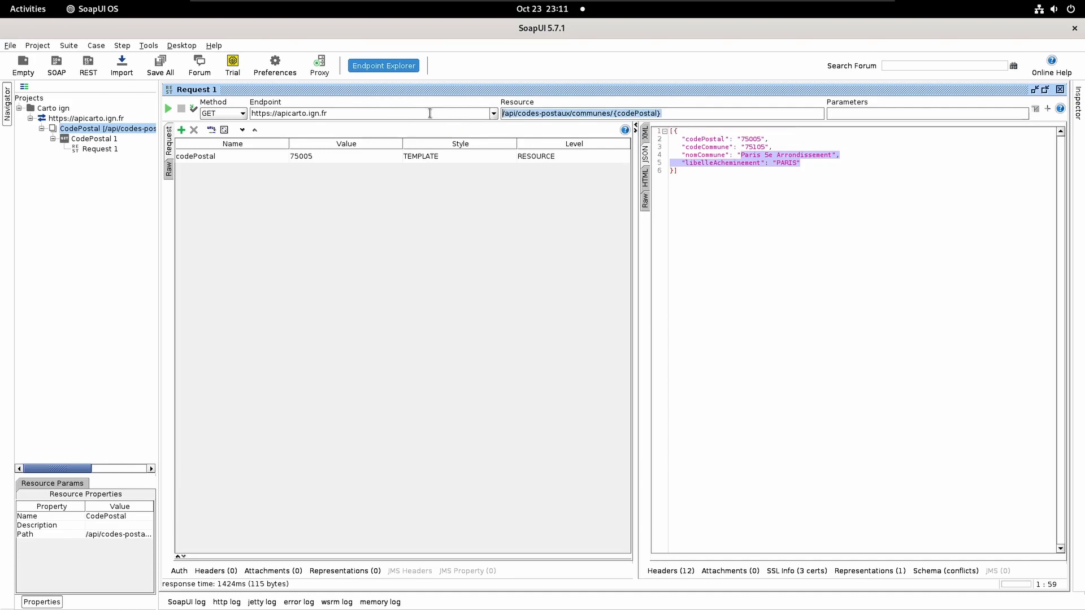
Step: Create a test suite named Test Carto in the Carto ign project and close its editor window
left_click(31, 118)
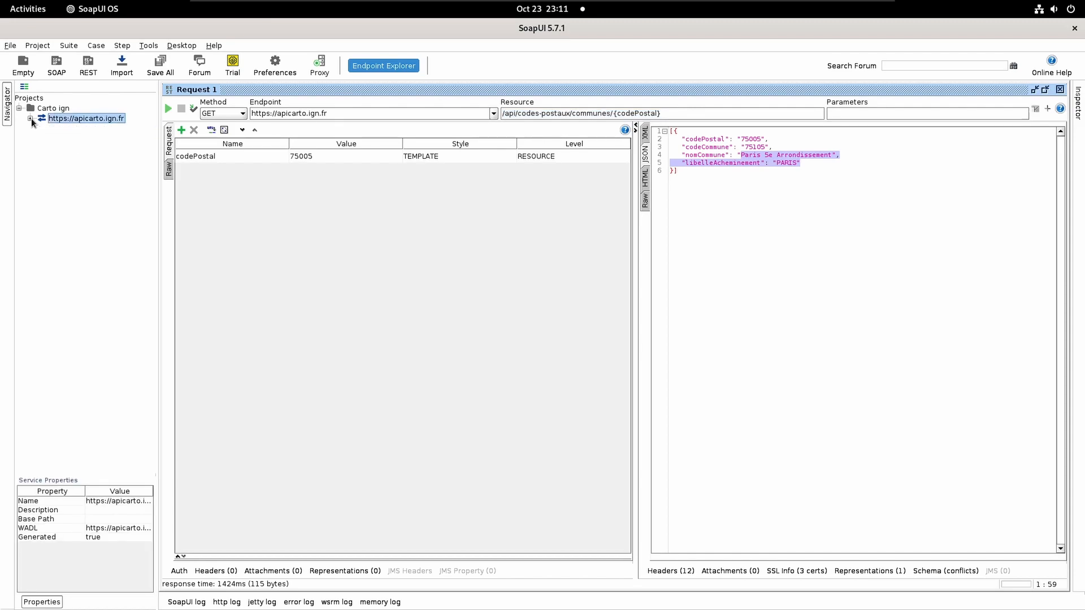
right_click(52, 108)
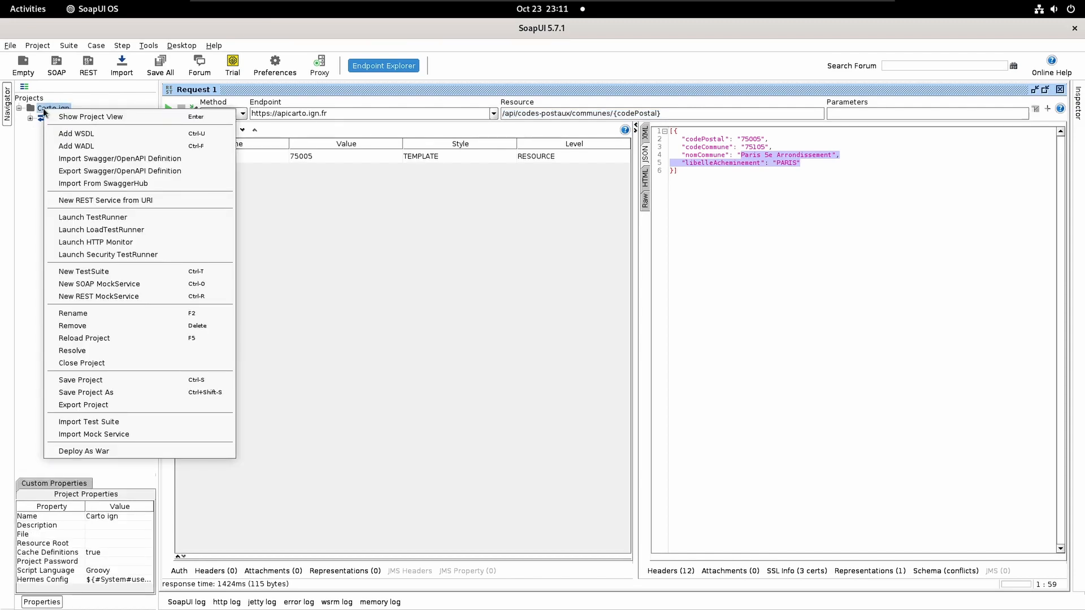
left_click(154, 274)
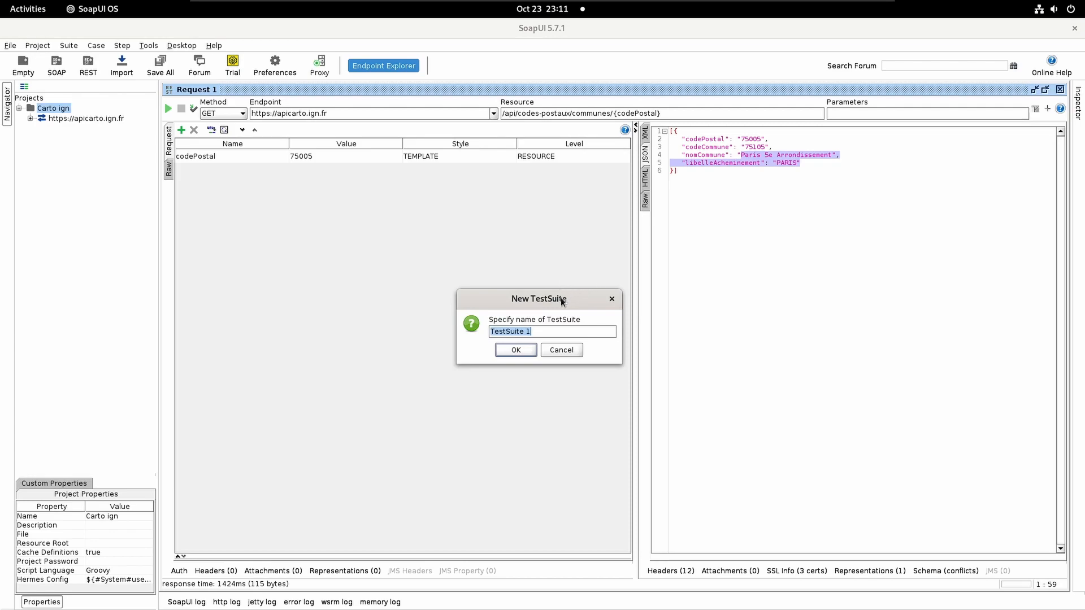
left_click_drag(562, 301, 410, 268)
type("Te")
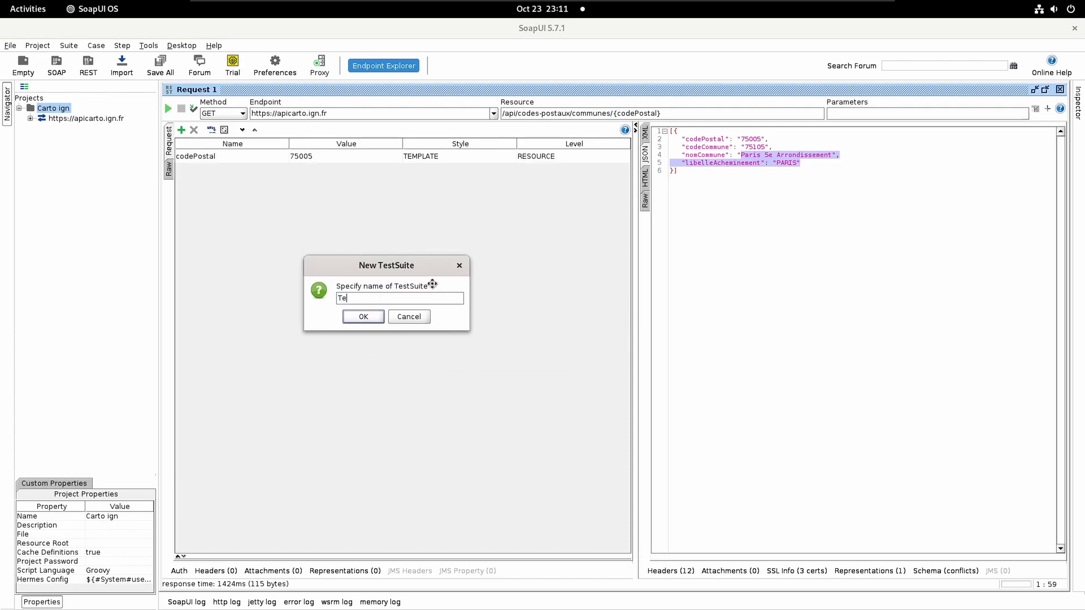
type("st Carto")
key("Return")
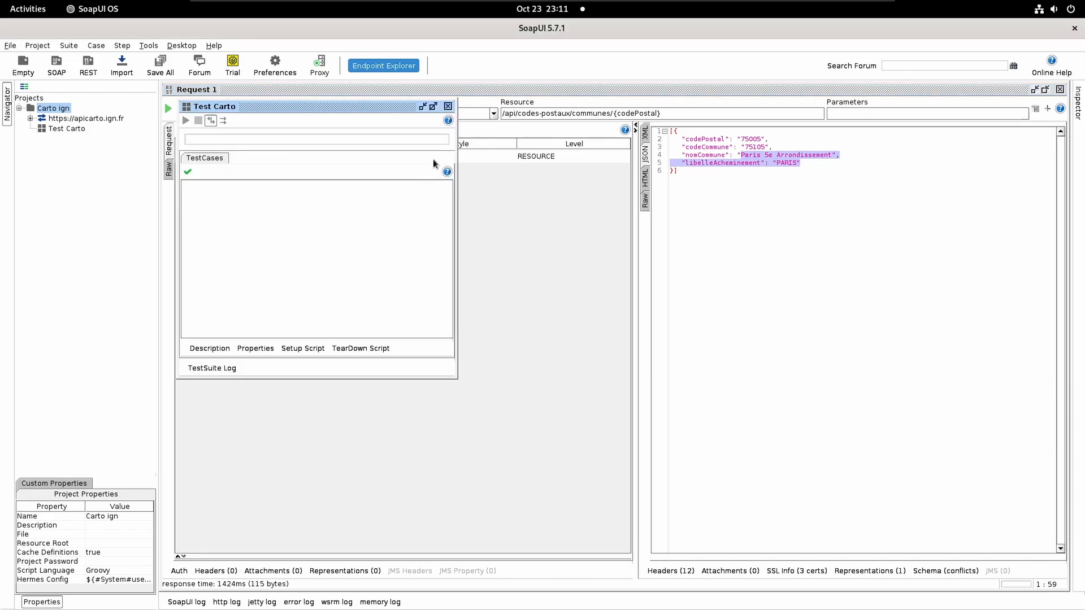
left_click(447, 106)
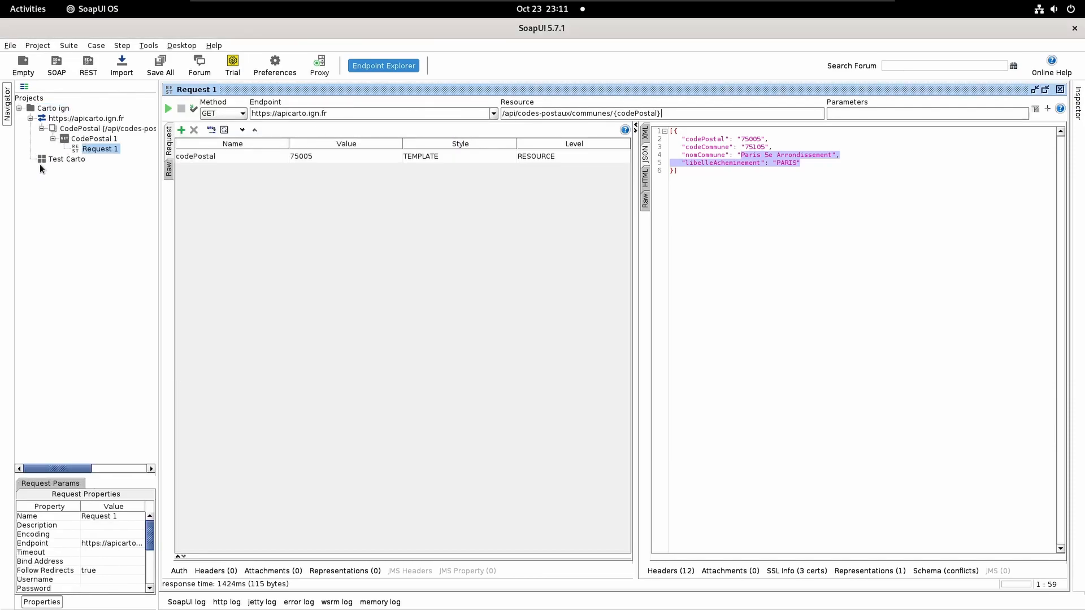
Step: Add a test case named "Test for paris" to the Test Carto suite and close its editor window
right_click(64, 161)
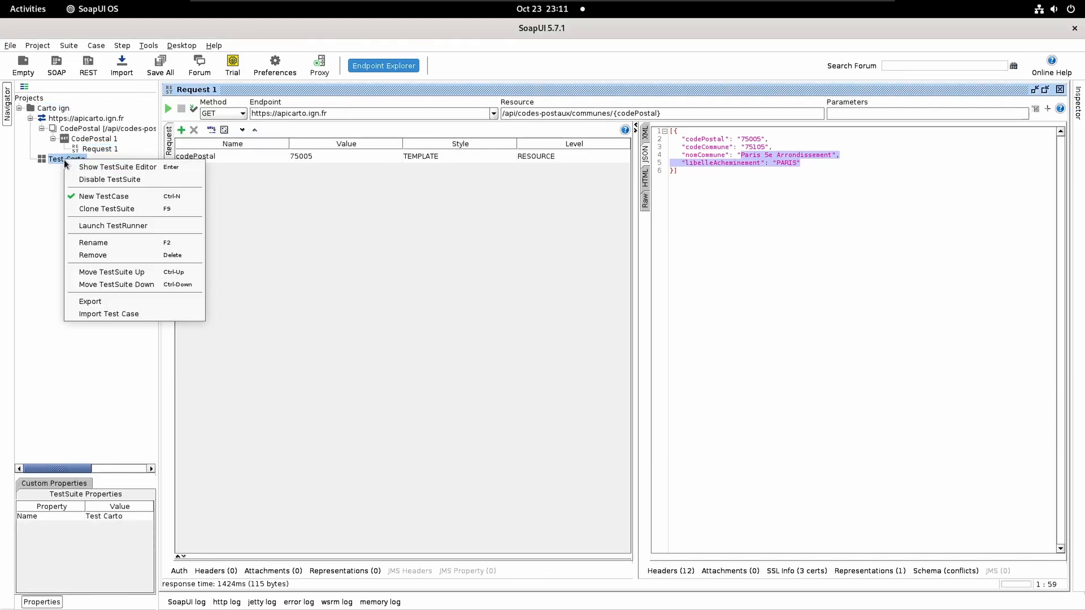
left_click(162, 195)
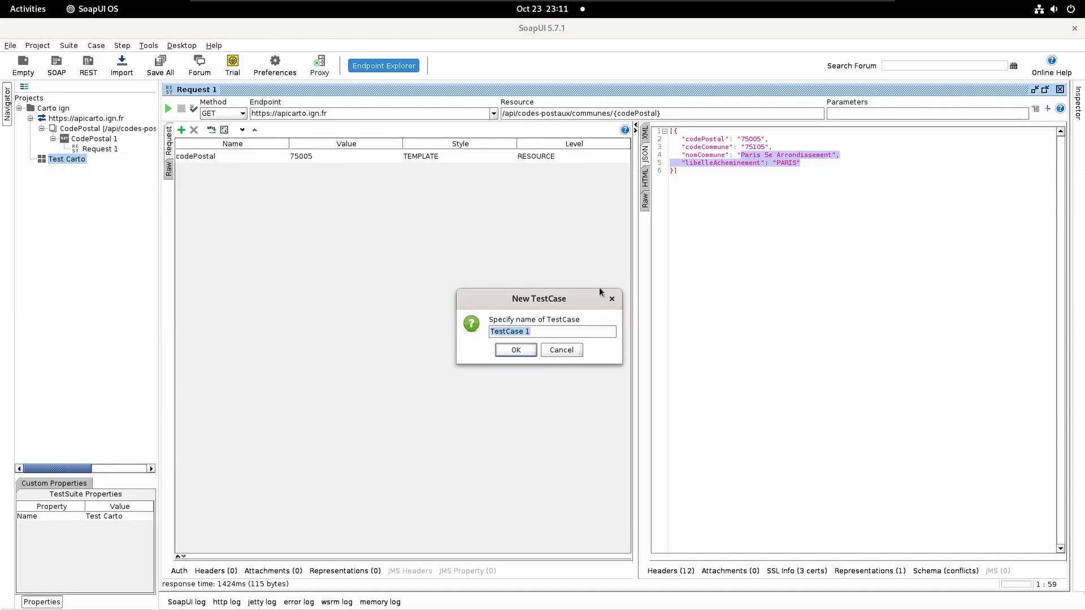
type("Test for ")
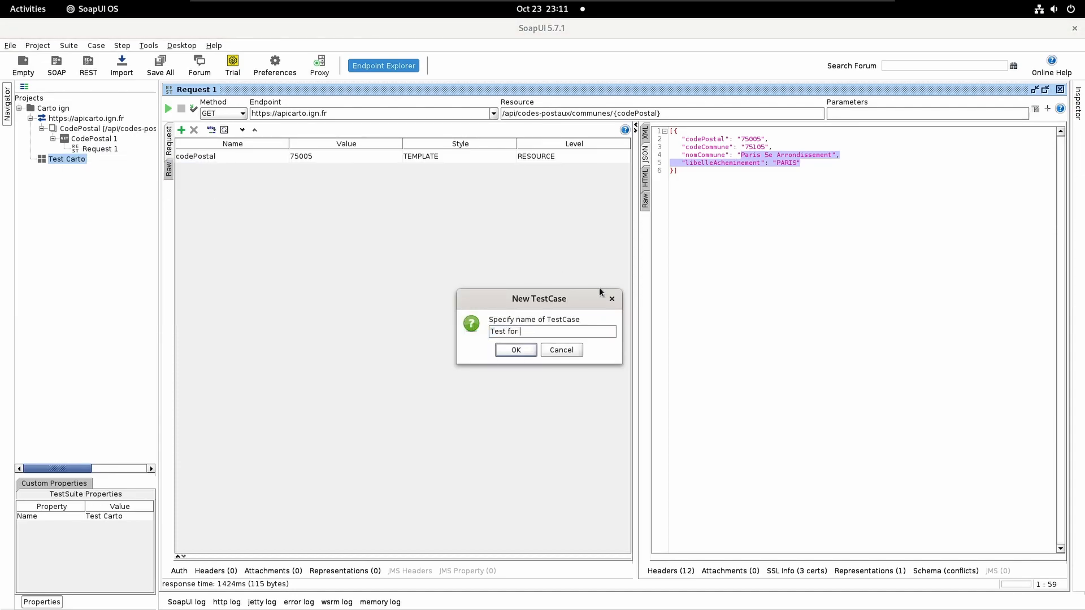
type("paris")
key("Return")
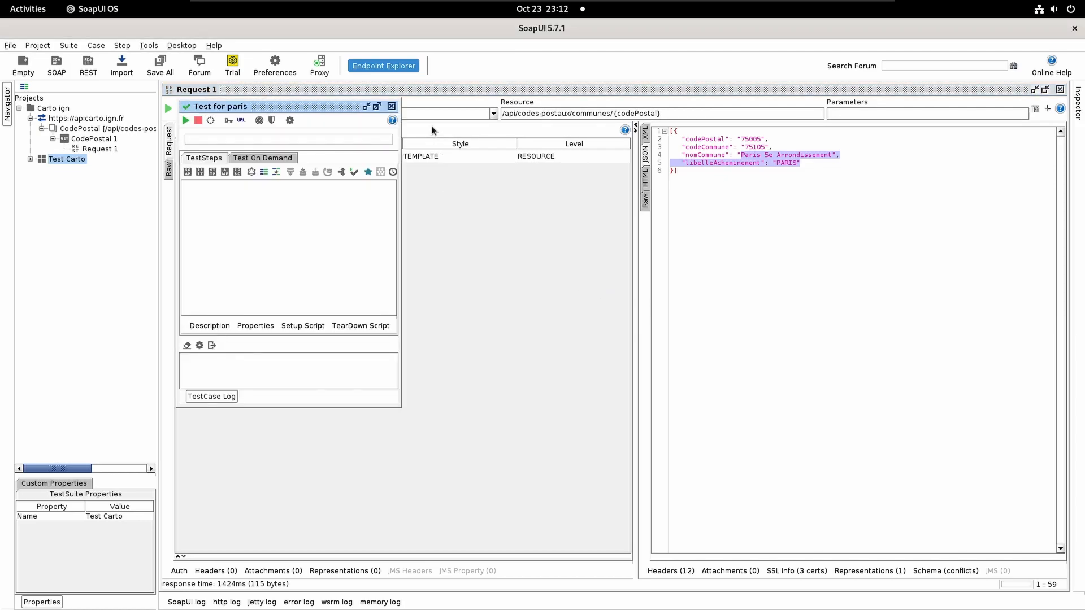
left_click(392, 107)
Step: Expand the Test Carto suite and its "Test for paris" case in the project tree, and select its Test Steps node
left_click(31, 159)
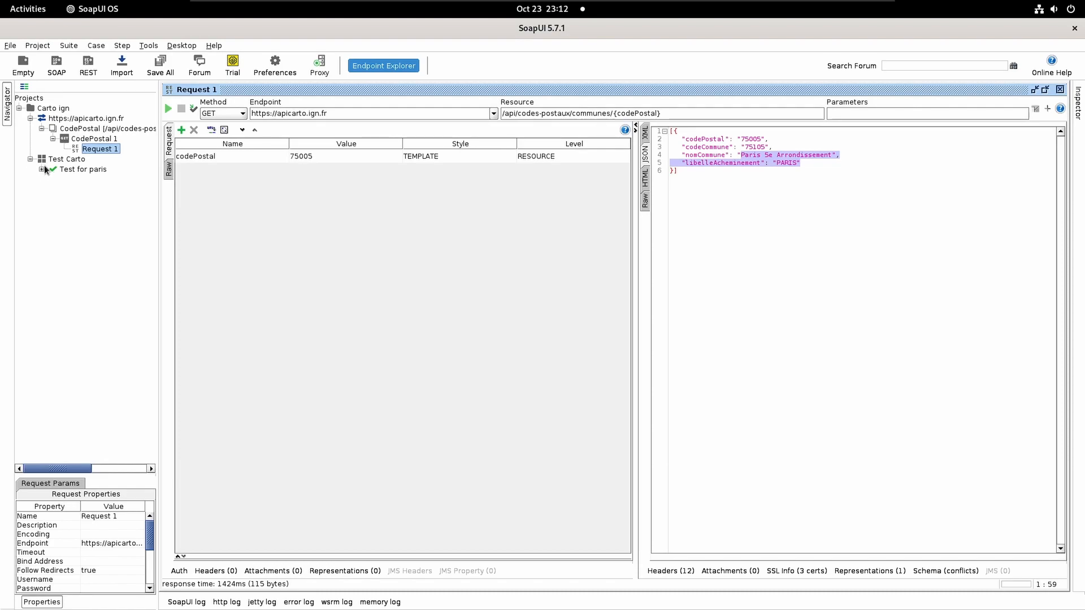
left_click(41, 169)
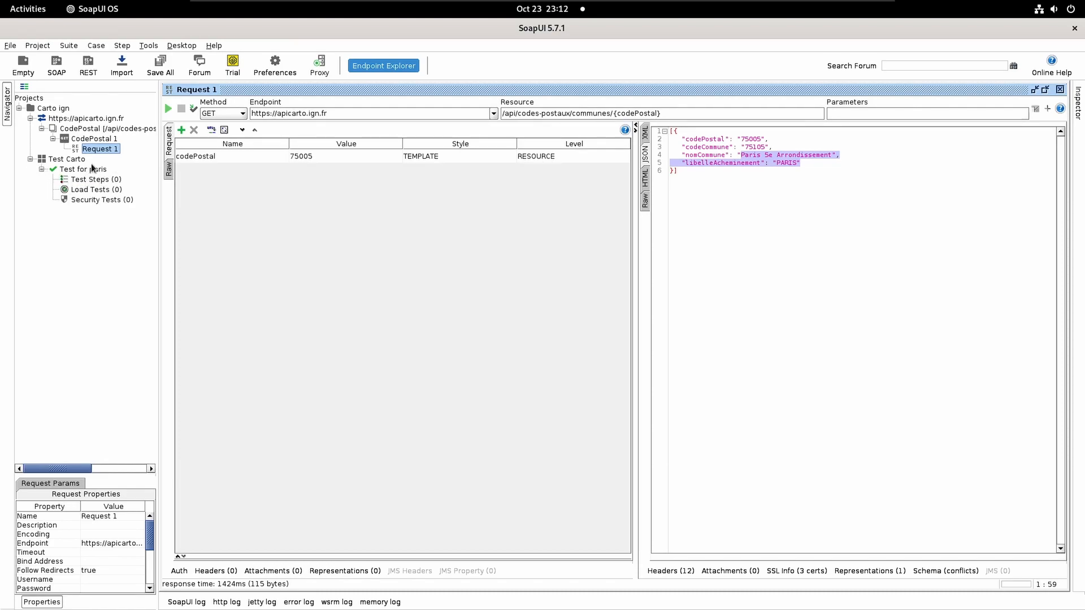
left_click(76, 160)
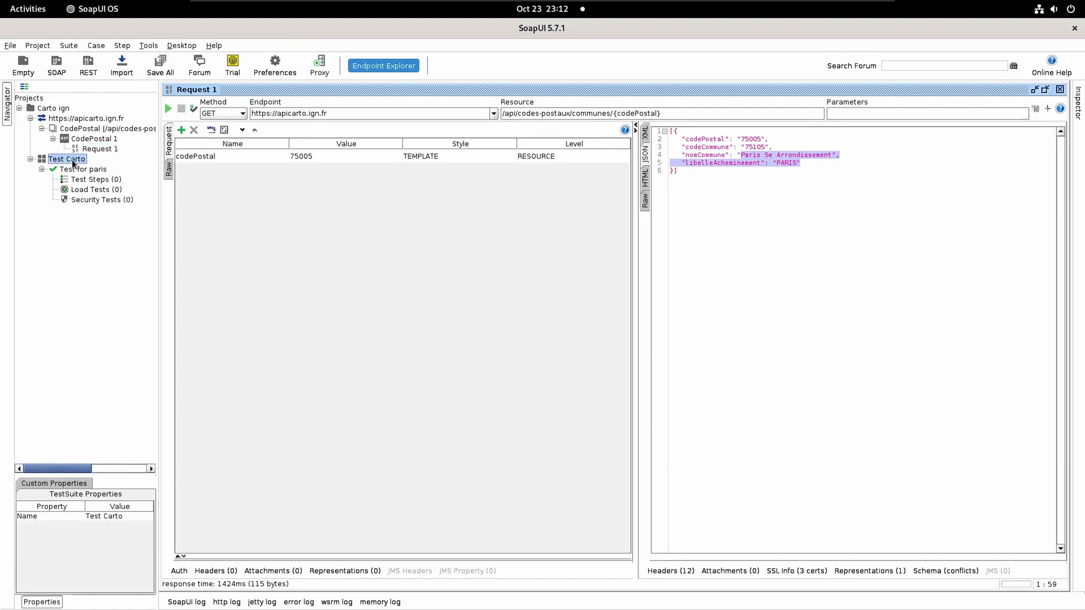
left_click(106, 169)
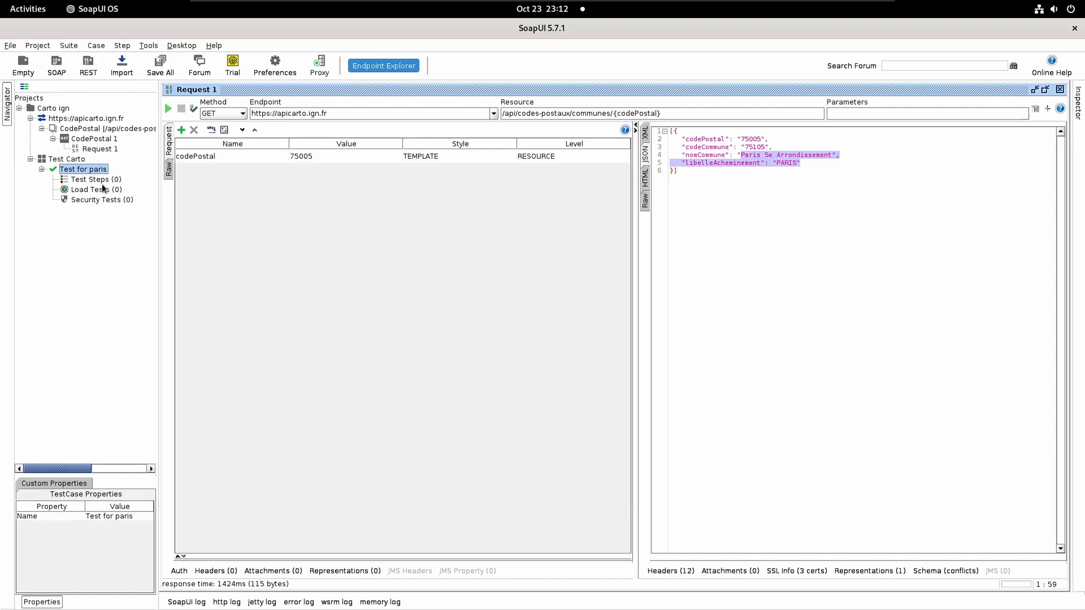
left_click(96, 180)
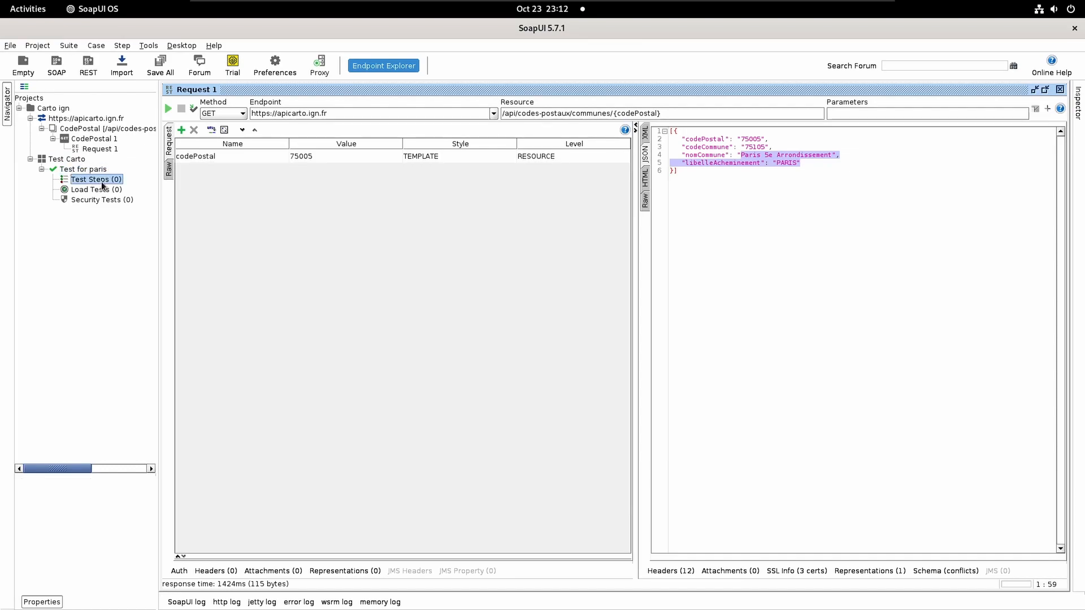
Step: Add a REST Request step named "[GET Carto]" to the test steps of "Test for paris"
right_click(102, 183)
mouse_move(147, 202)
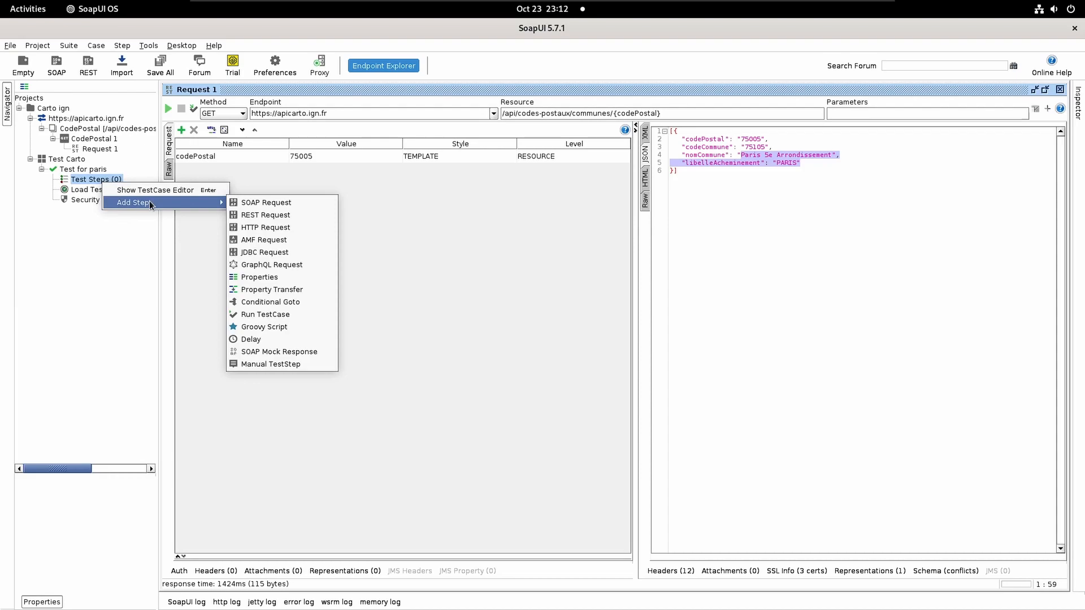
left_click(311, 217)
left_click_drag(523, 289, 383, 295)
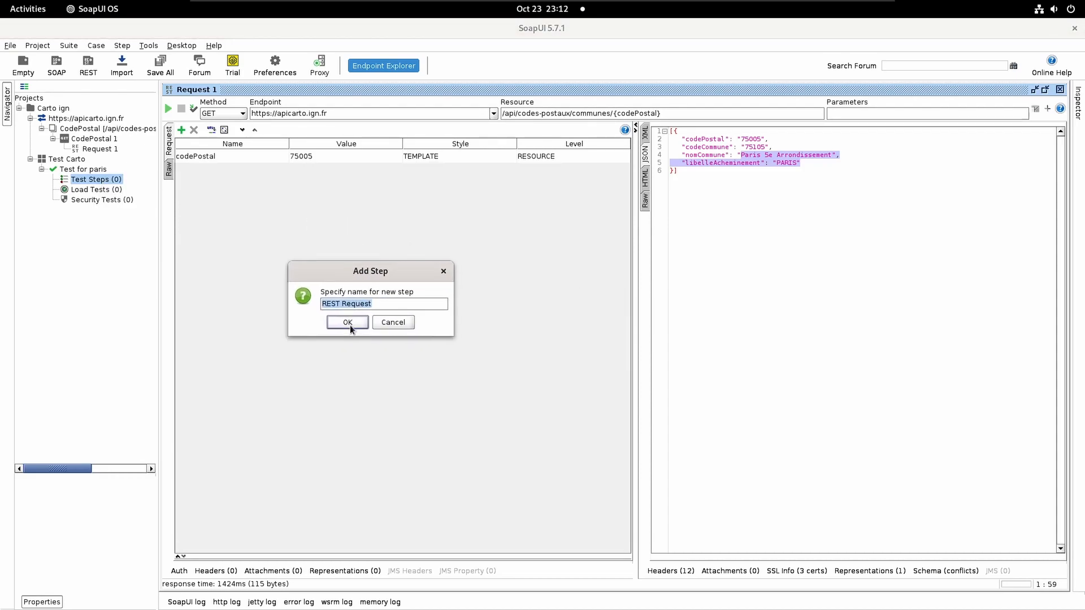
type("[GET CArt")
key("BackSpace")
key("BackSpace")
key("BackSpace")
type("a")
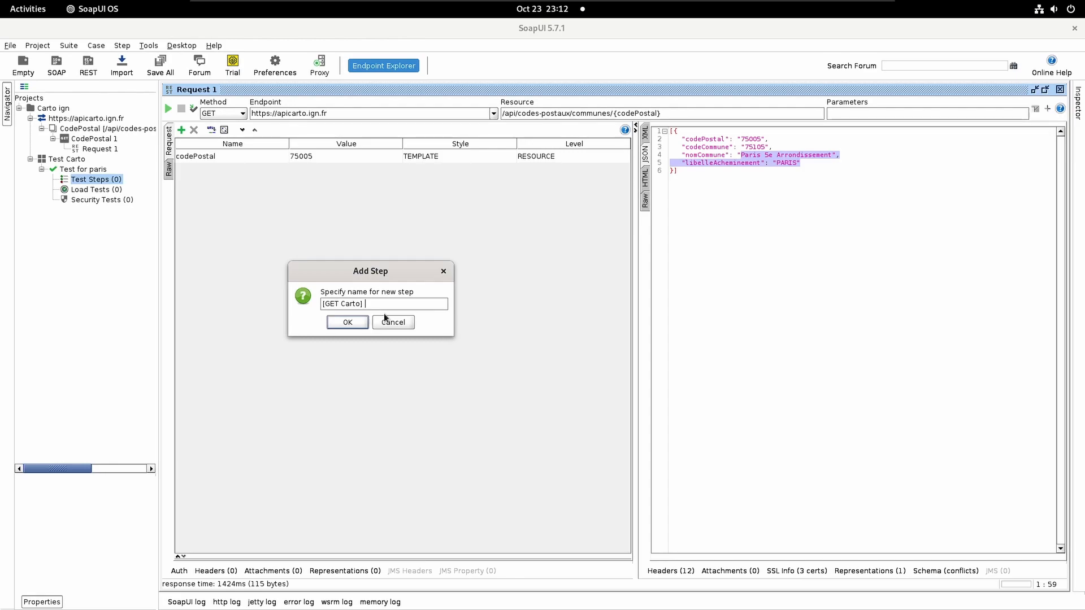
left_click(350, 322)
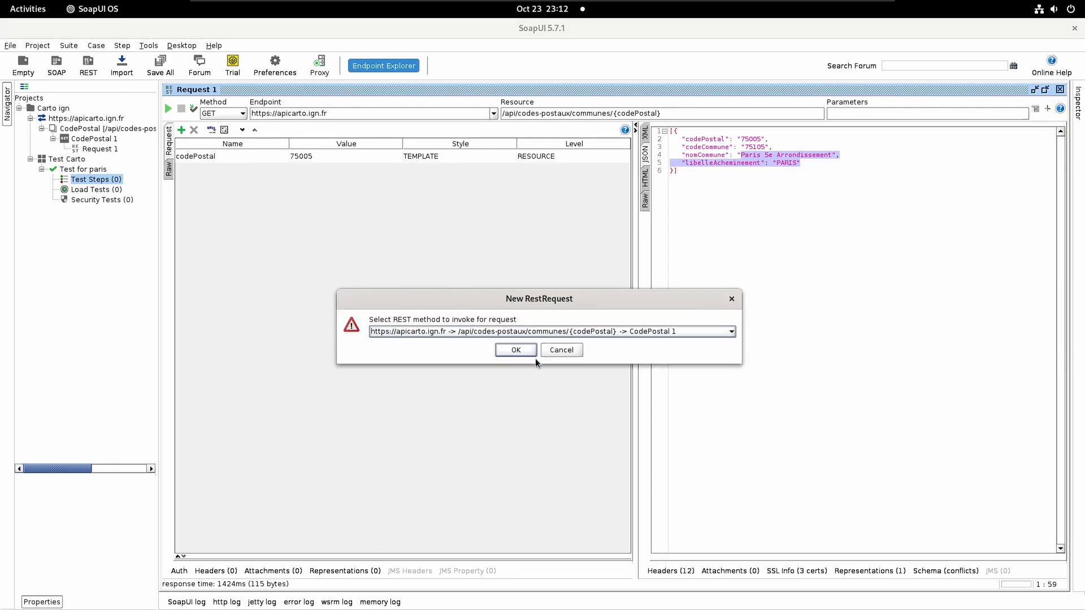
Step: Base the new test step on the CodePostal 1 method's Request 1, and move its editor window off the Request 1 fields
left_click(540, 333)
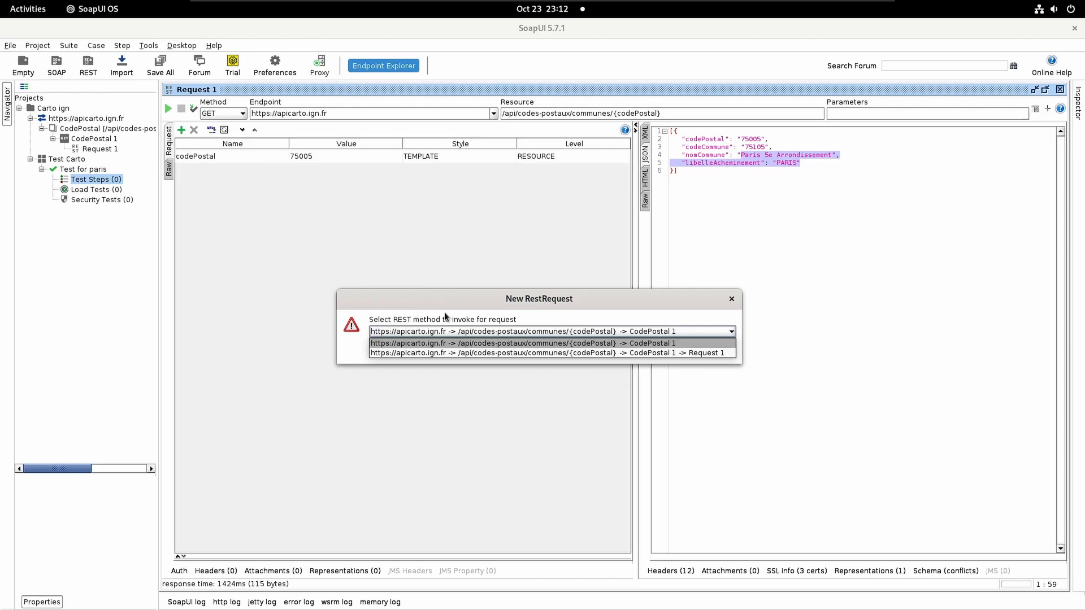
left_click(506, 353)
left_click(505, 349)
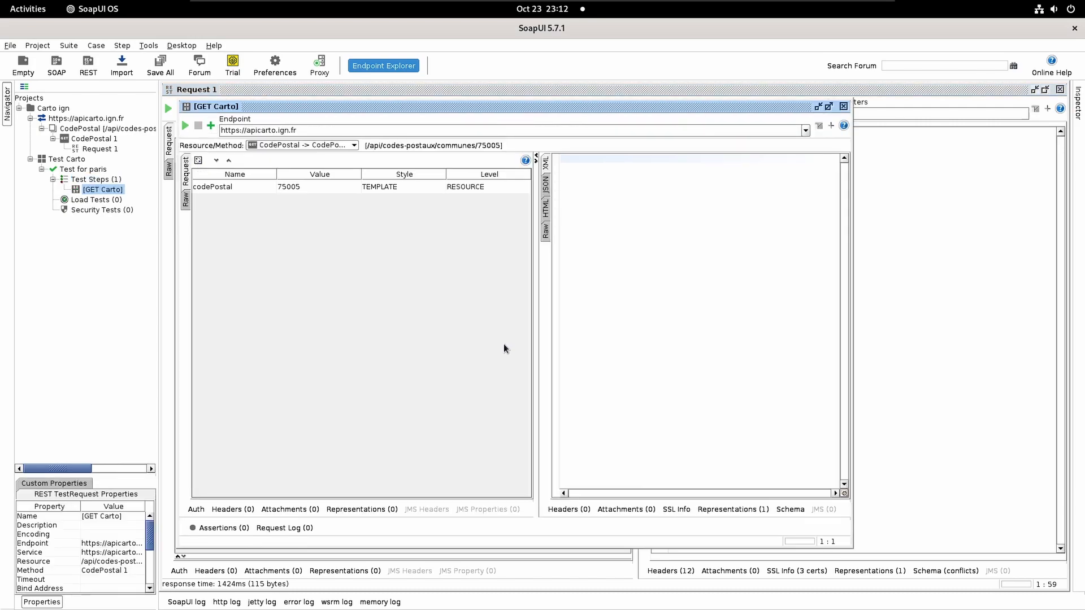
left_click_drag(345, 110, 416, 190)
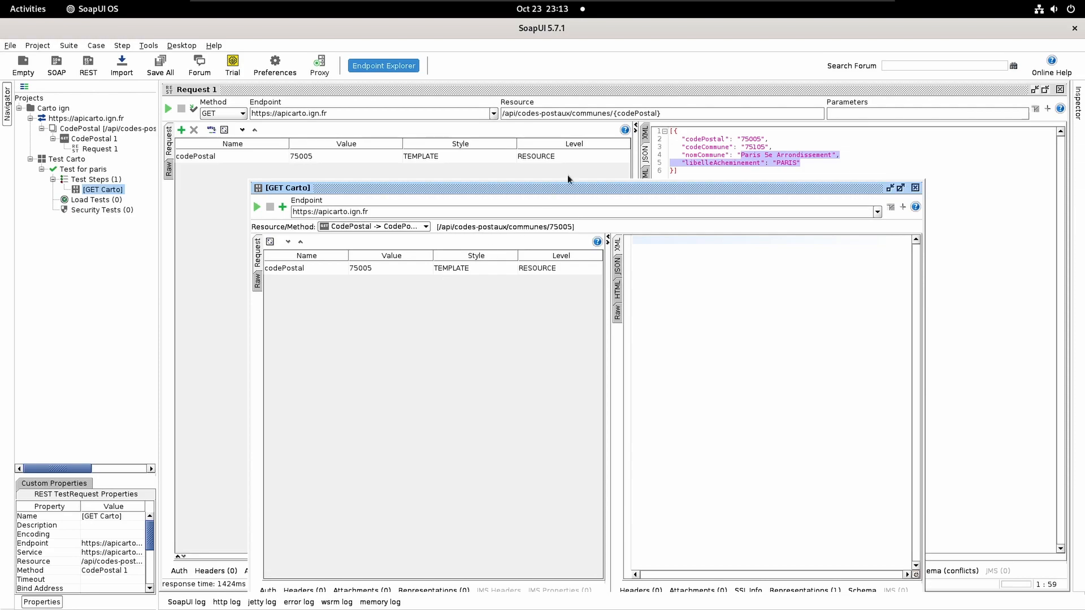
Step: Replace the codePostal parameter's value in Request 1 with the text codePostal copied from the resource path
left_click(642, 113)
double_click(642, 113)
key("ctrl+c")
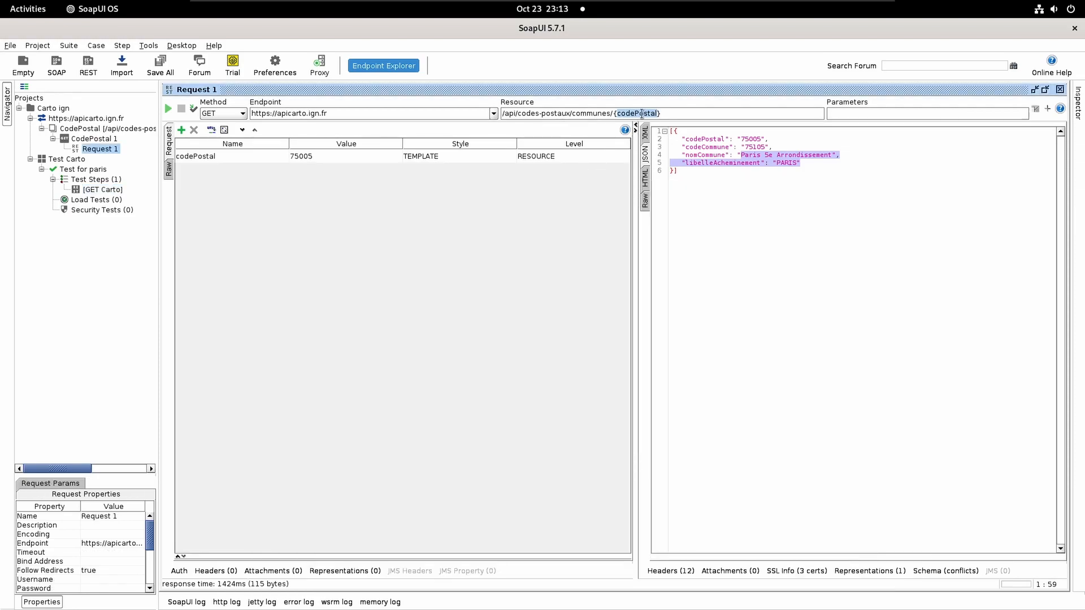
double_click(332, 156)
double_click(300, 159)
key("ctrl+v")
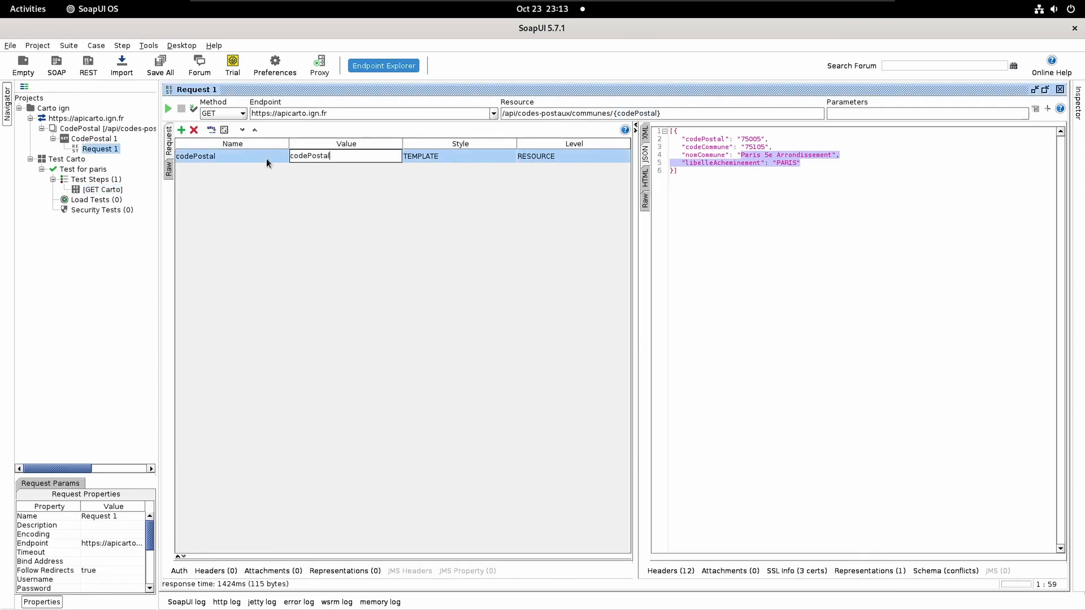
key("Return")
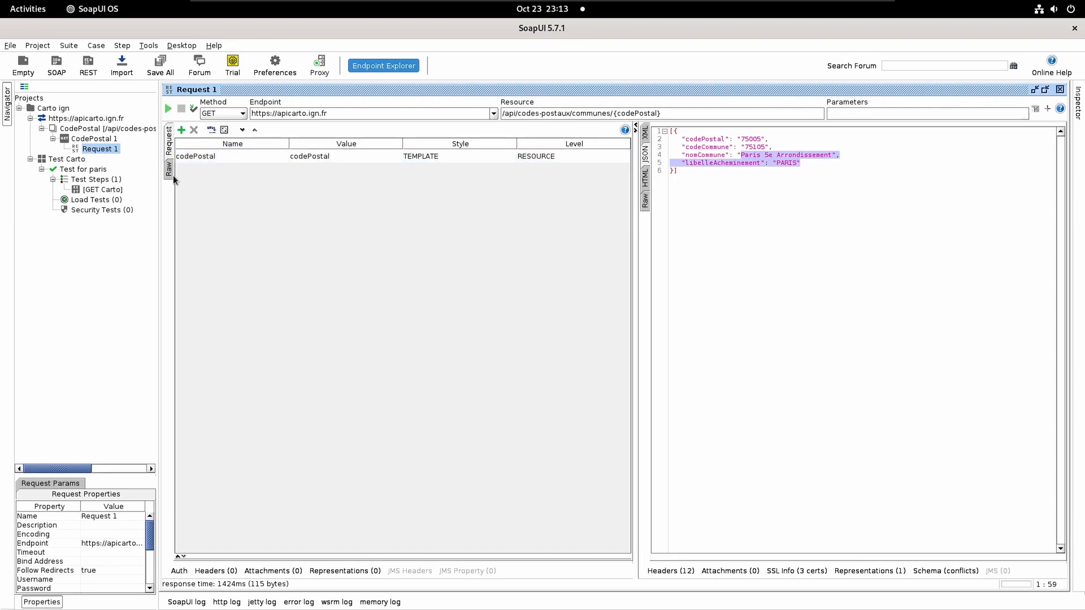
Step: Check the codePostal value in the [GET Carto] test step's editor, reopening it once, and close the editor
double_click(108, 189)
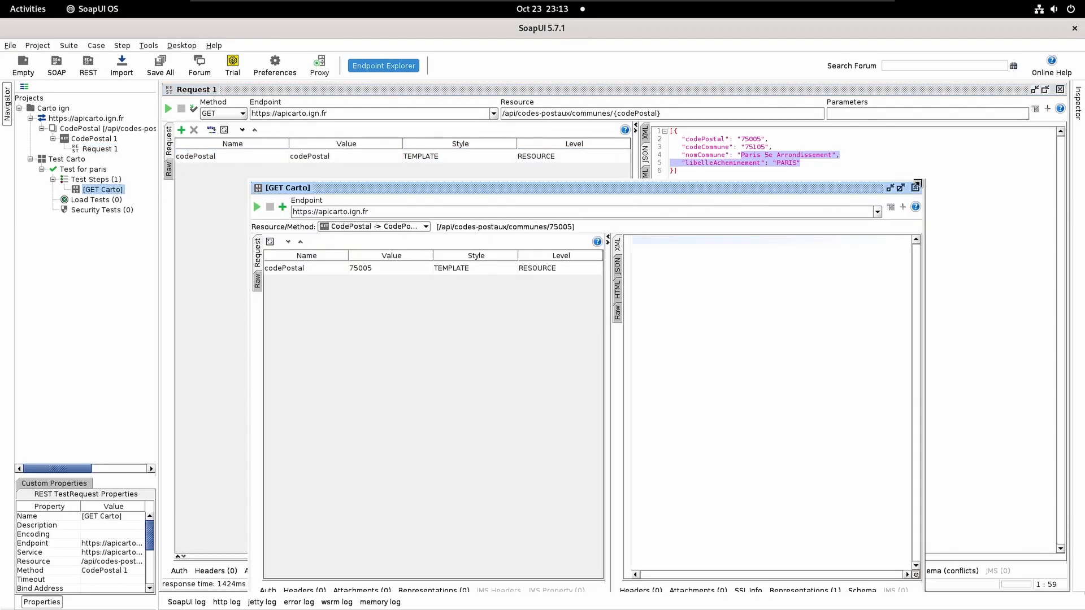
left_click(915, 187)
left_click(103, 189)
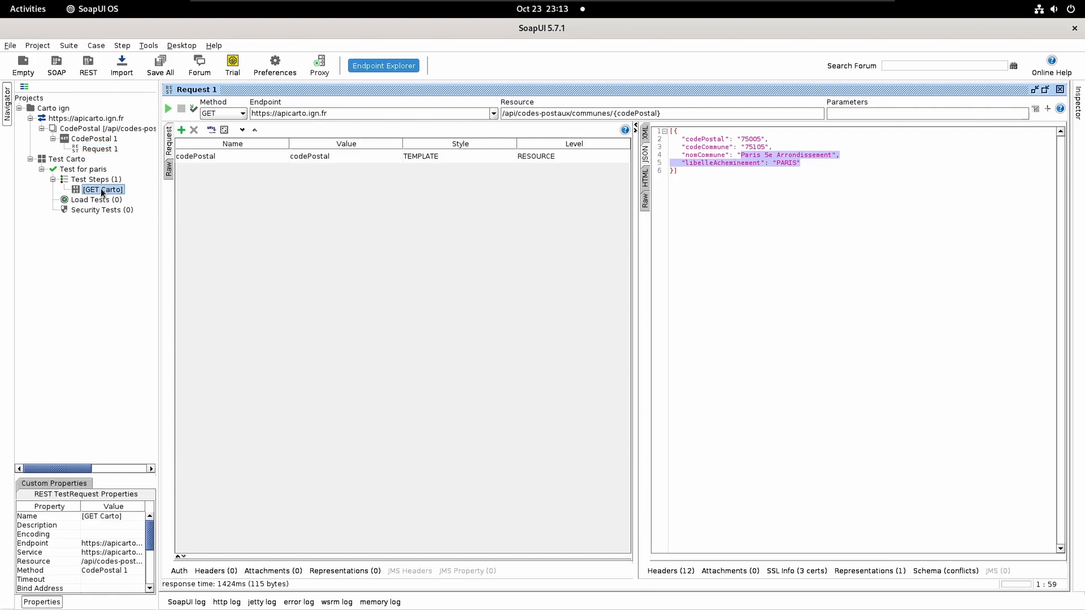
double_click(103, 192)
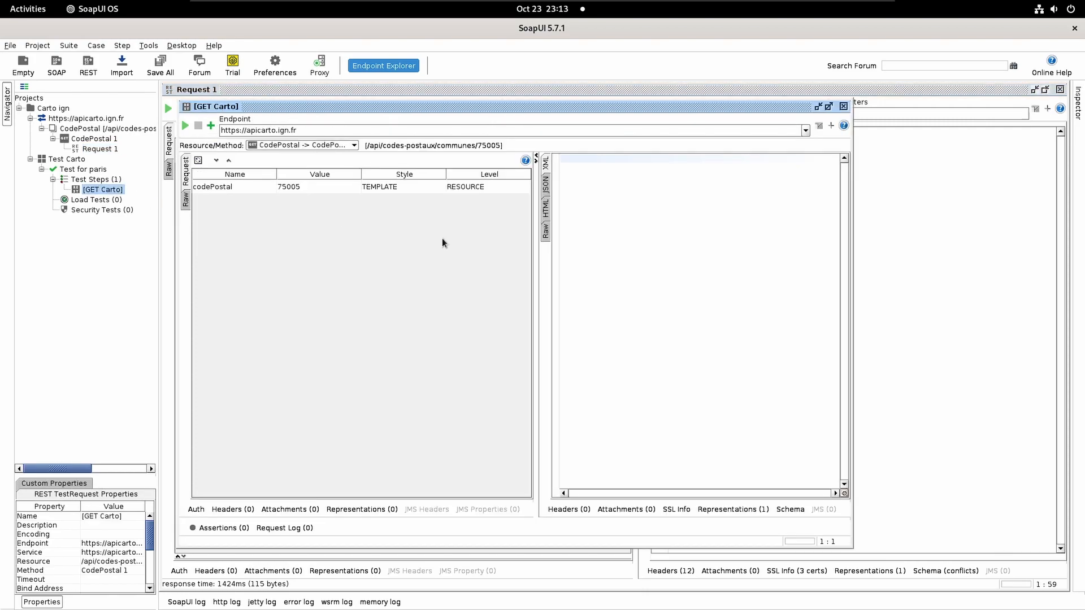
left_click(843, 106)
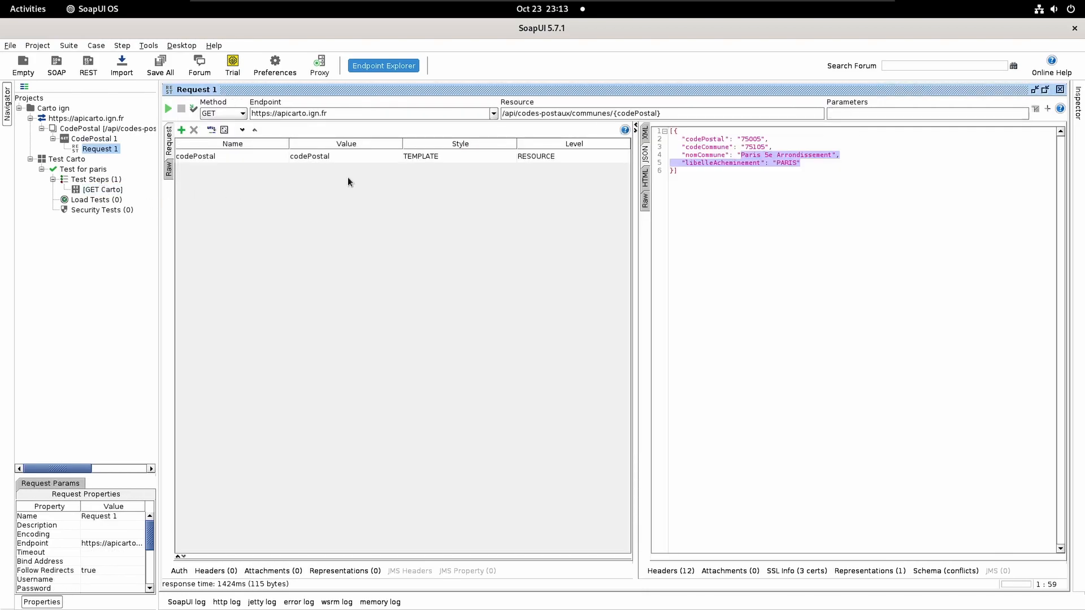
Step: Add a second REST Request test step with the default name, based on the CodePostal 1 method, and move its editor off the Request 1 fields
right_click(90, 180)
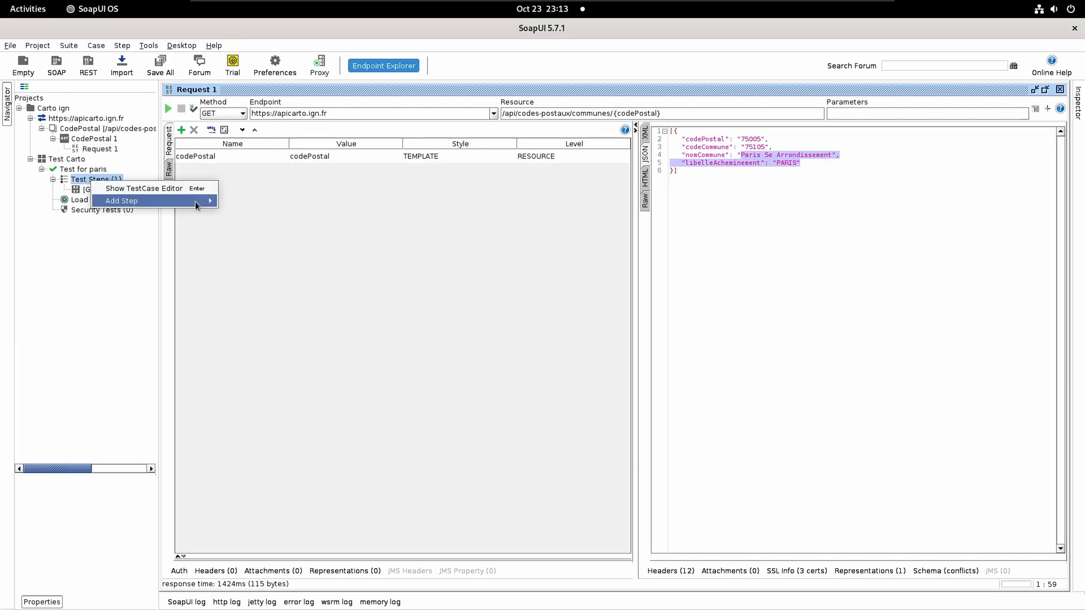
mouse_move(196, 201)
left_click(279, 214)
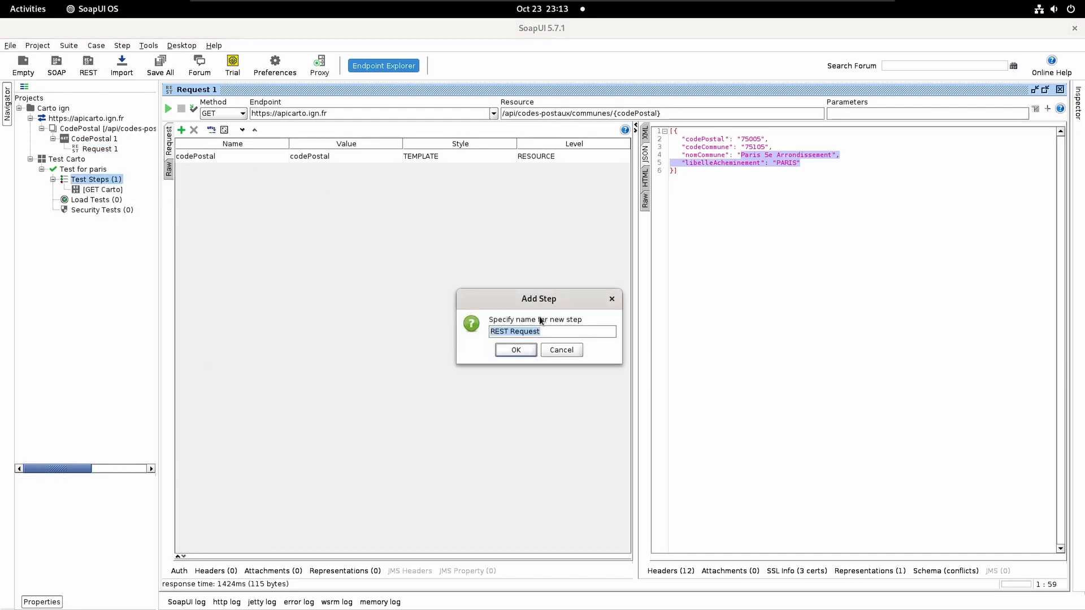
left_click(516, 351)
left_click(521, 335)
left_click(519, 350)
left_click(517, 349)
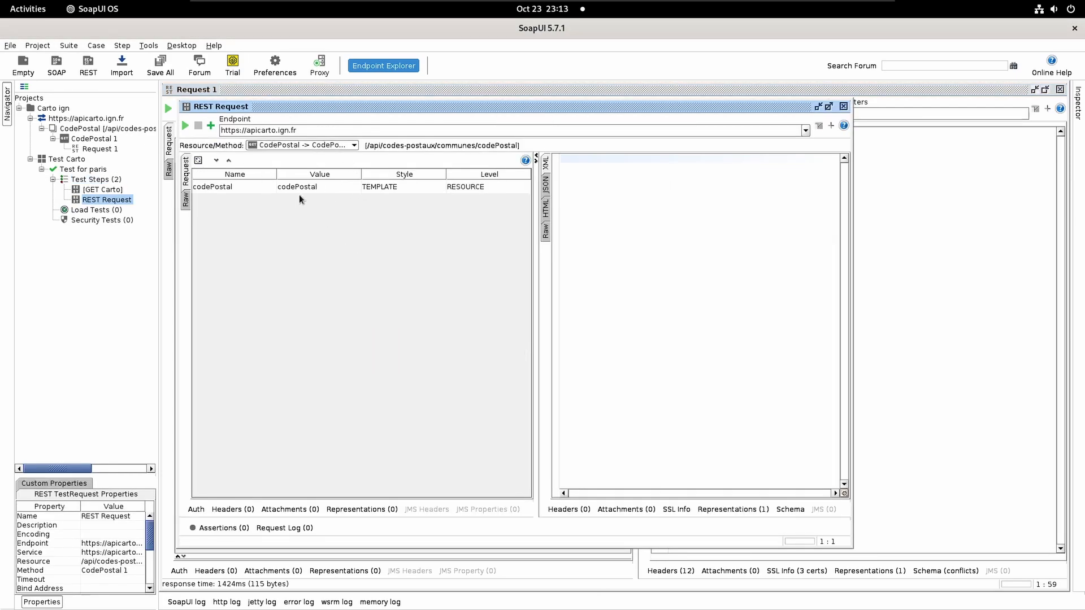
left_click_drag(548, 112, 611, 156)
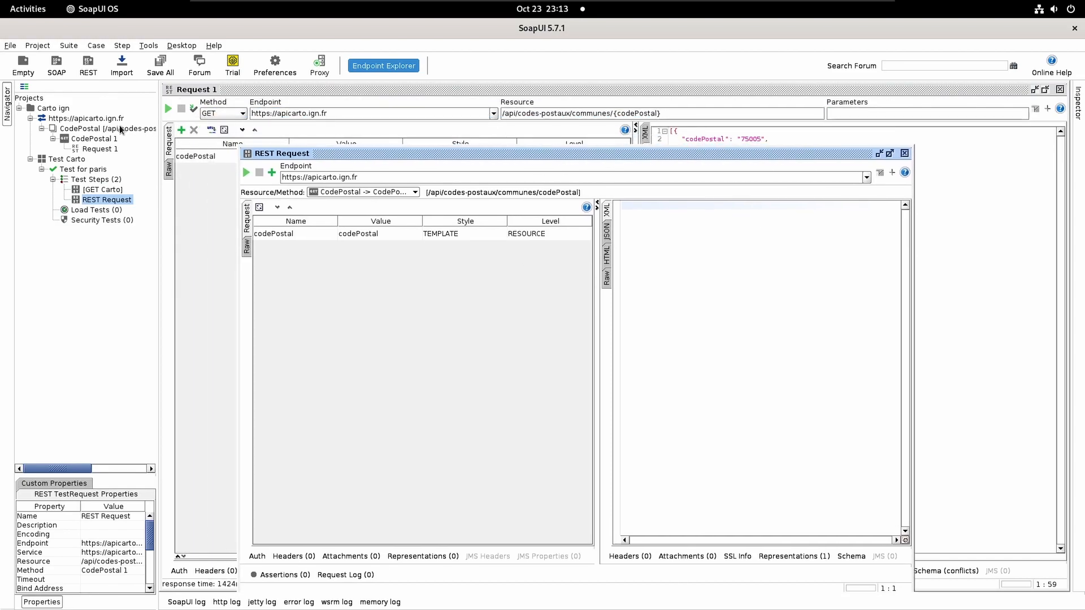
Step: Add a parameter named test with the value test to Request 1
double_click(111, 150)
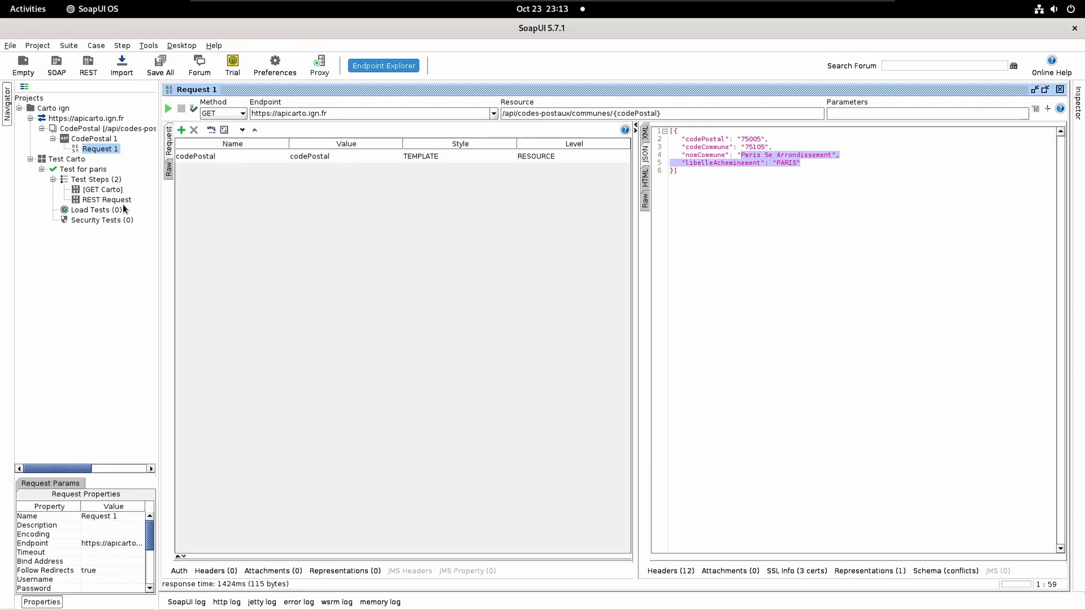
left_click(180, 129)
type("test")
key("Tab")
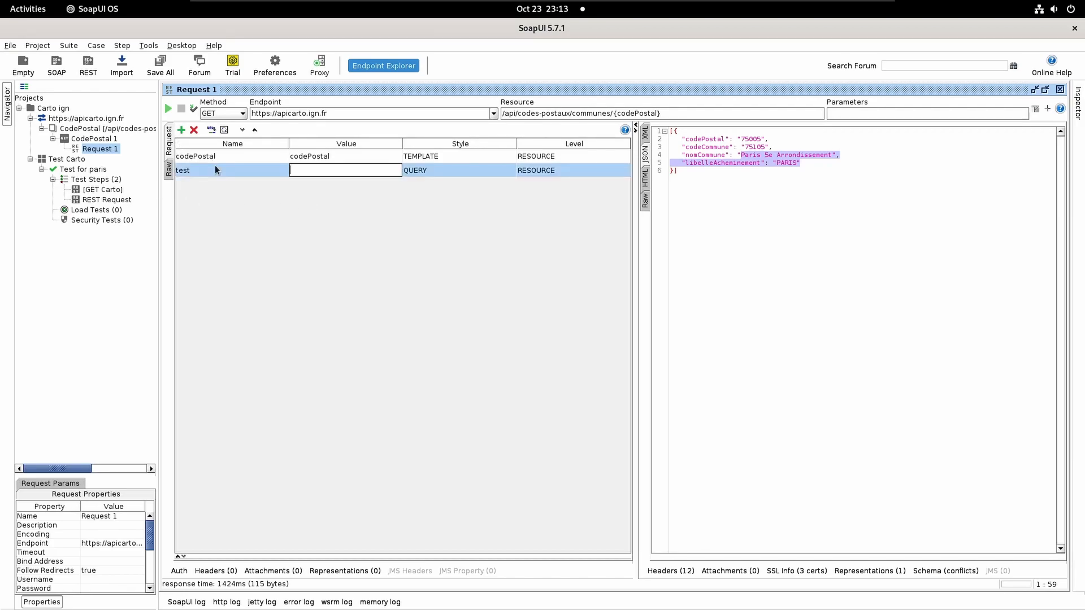
type("test")
key("Return")
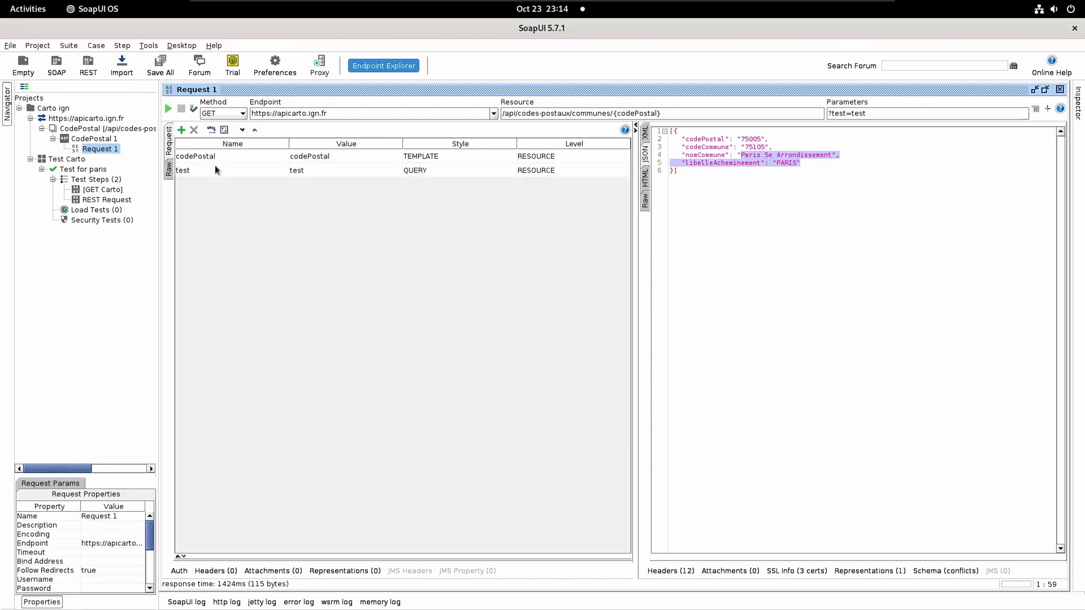
Step: Check the parameter lists of the REST Request and [GET Carto] test steps for the test parameter
double_click(114, 199)
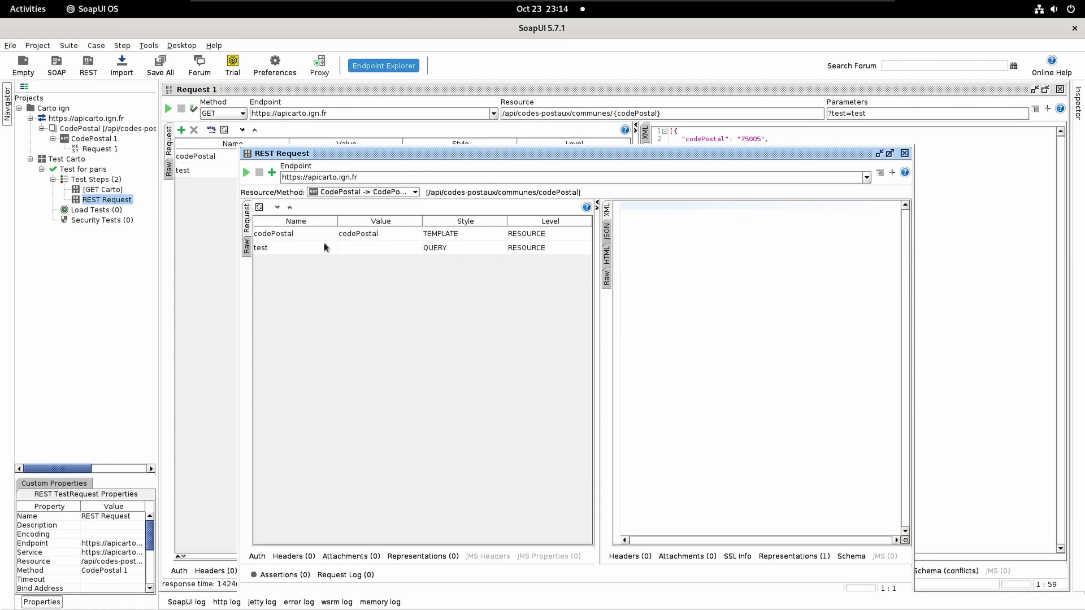
key("Up")
key("Return")
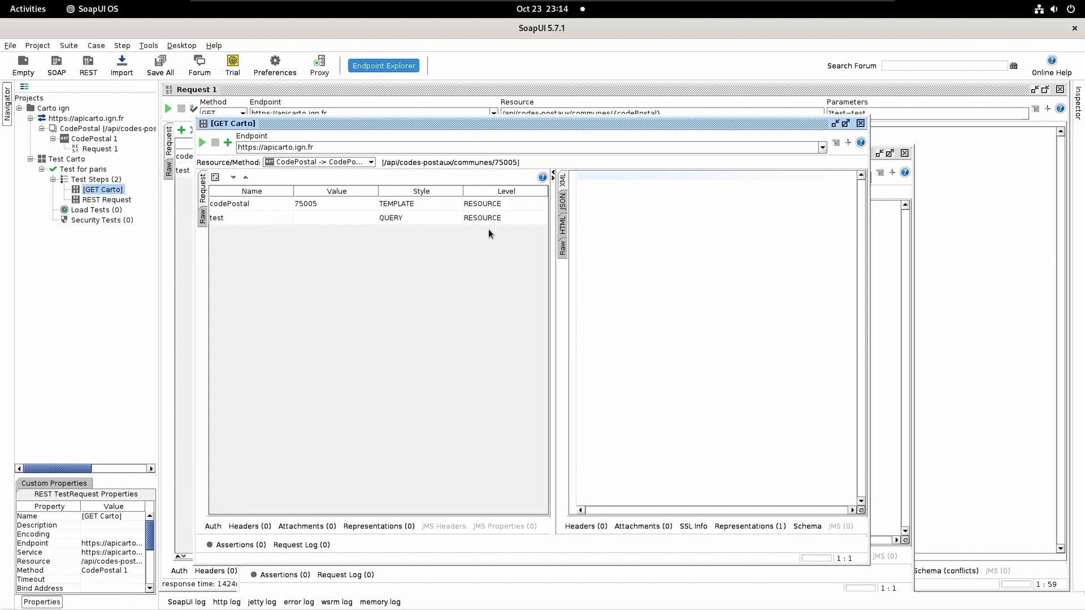
Step: Remove the test parameter from Request 1 and confirm its deletion
left_click(224, 102)
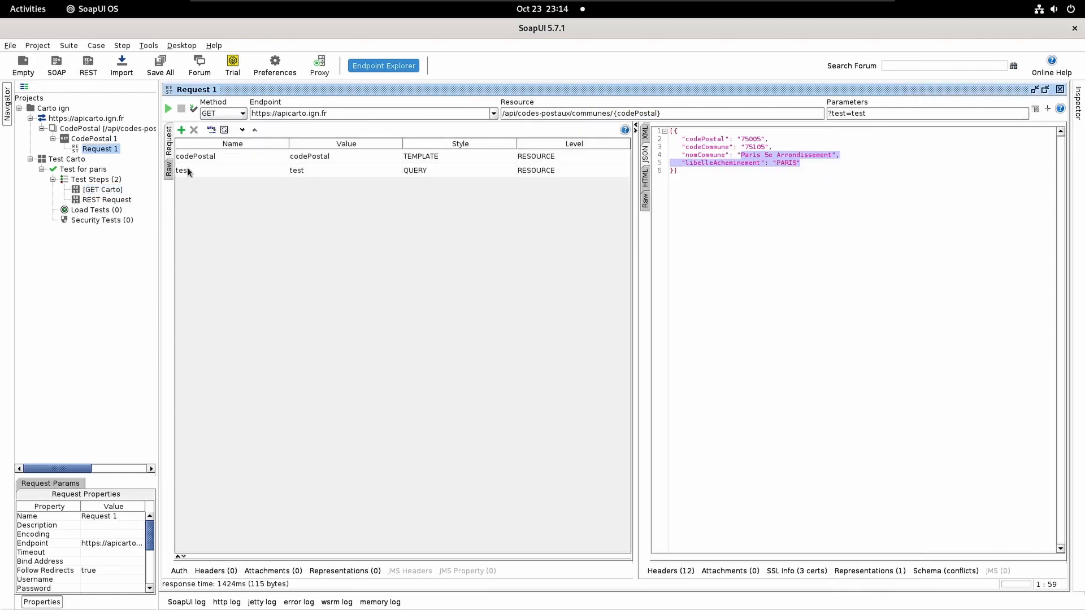
left_click(189, 170)
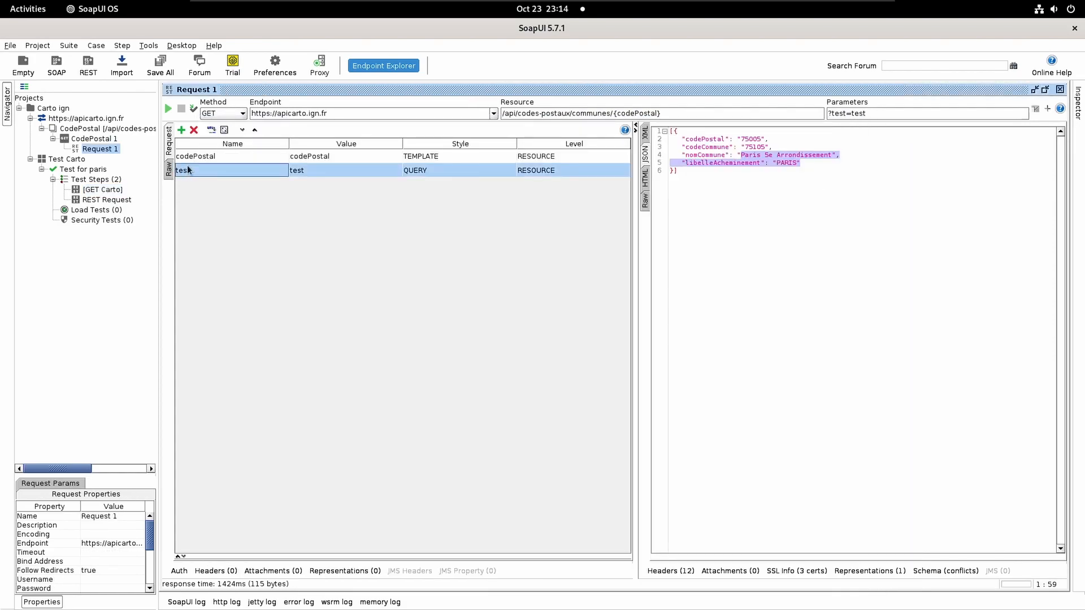
left_click(194, 130)
left_click(516, 348)
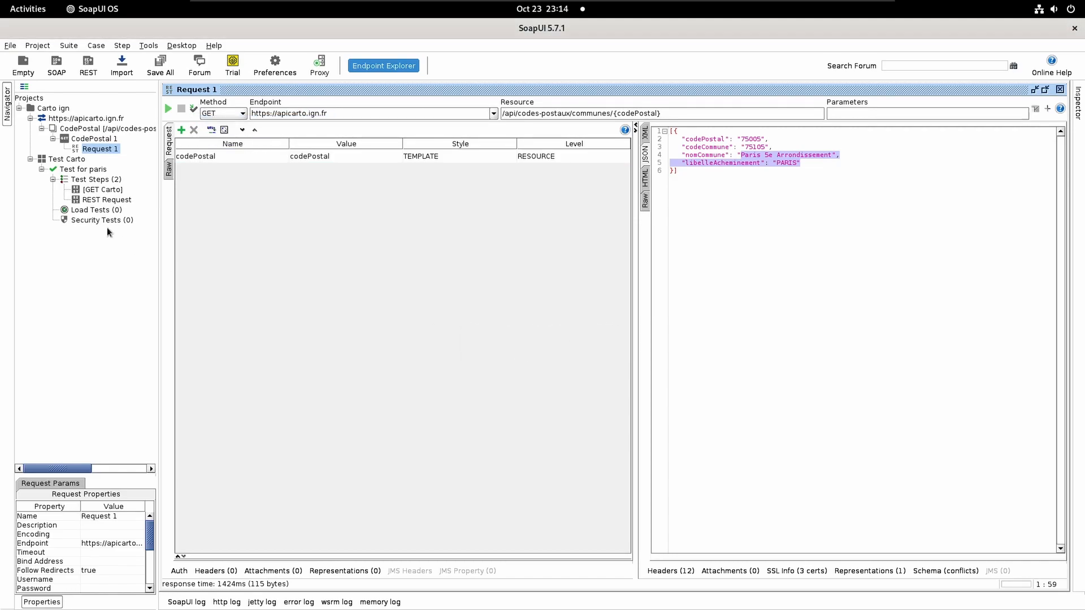
Step: Recheck the parameter lists of the REST Request and [GET Carto] test steps, and close both editors
double_click(111, 200)
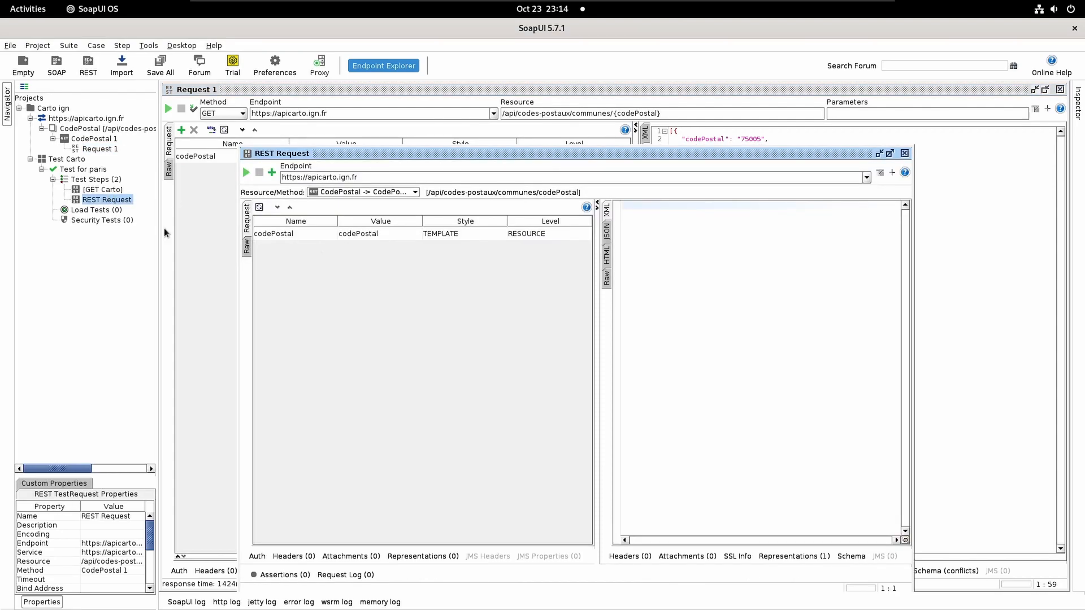
double_click(104, 190)
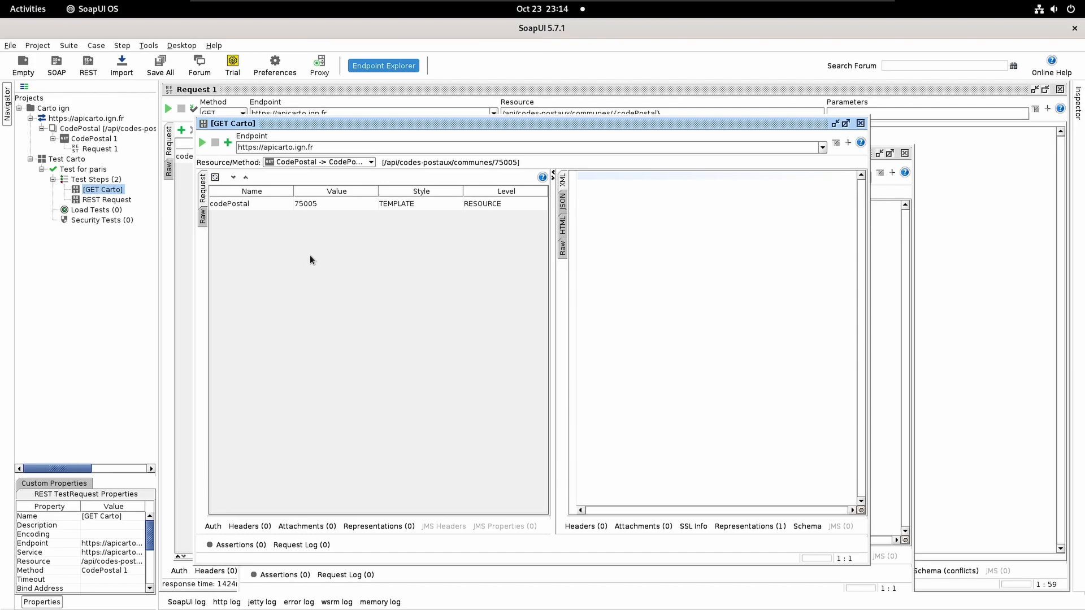
left_click(861, 123)
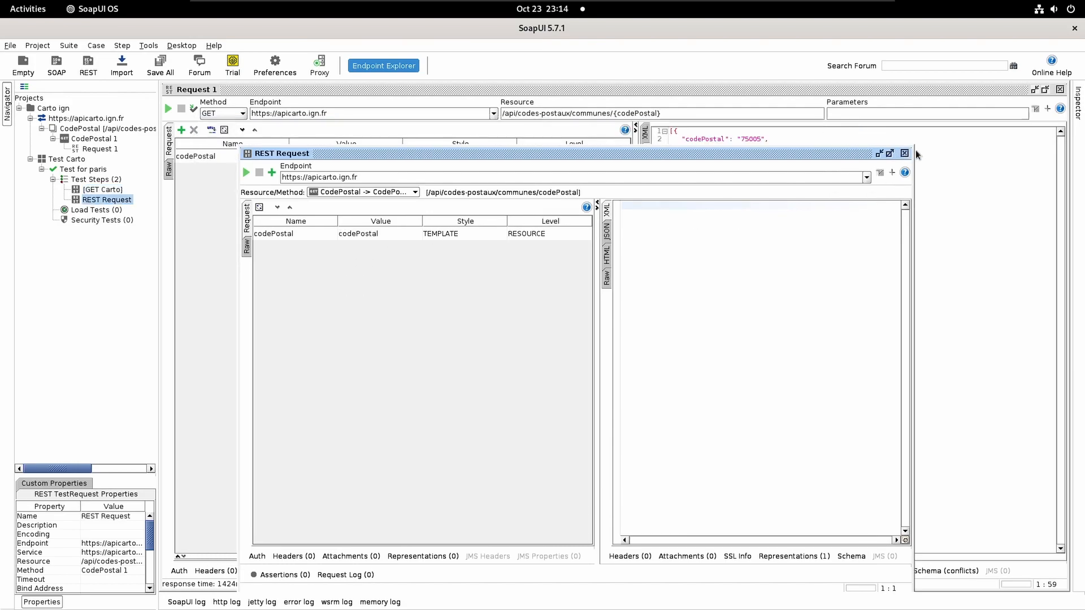
left_click(905, 153)
Step: Delete the REST Request test step from "Test for paris"
left_click(127, 199)
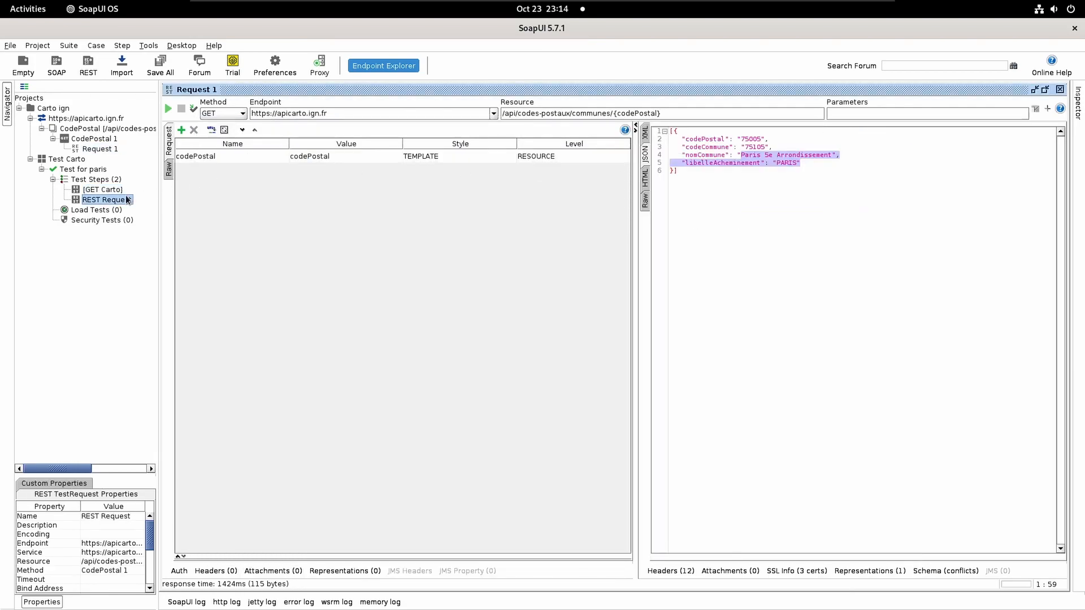
key("Delete")
left_click(496, 346)
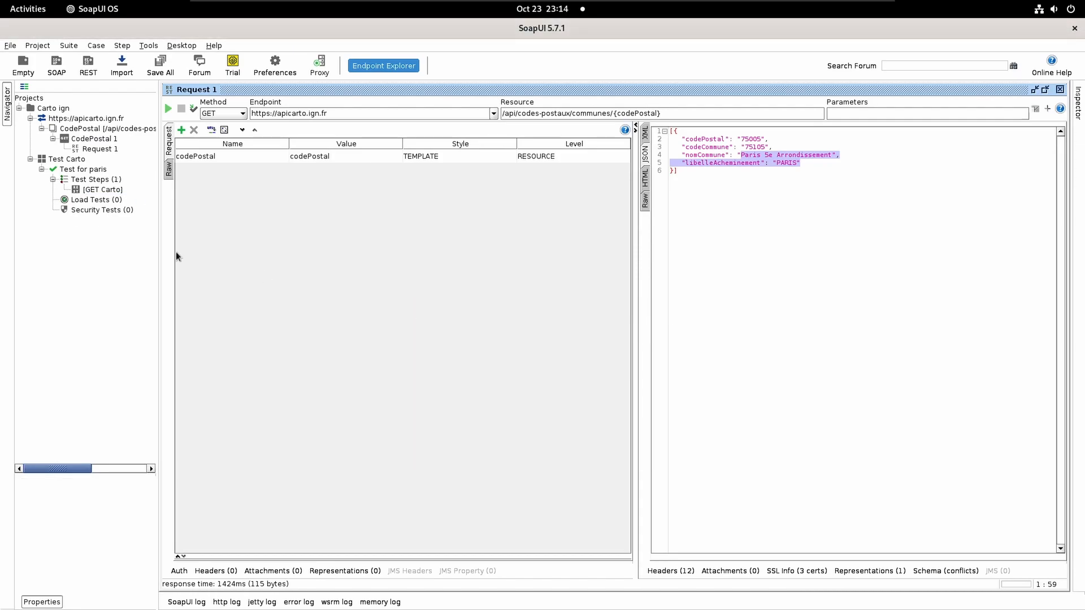
Step: Open the [GET Carto] test step maximized and run its request with codePostal 75005
double_click(114, 191)
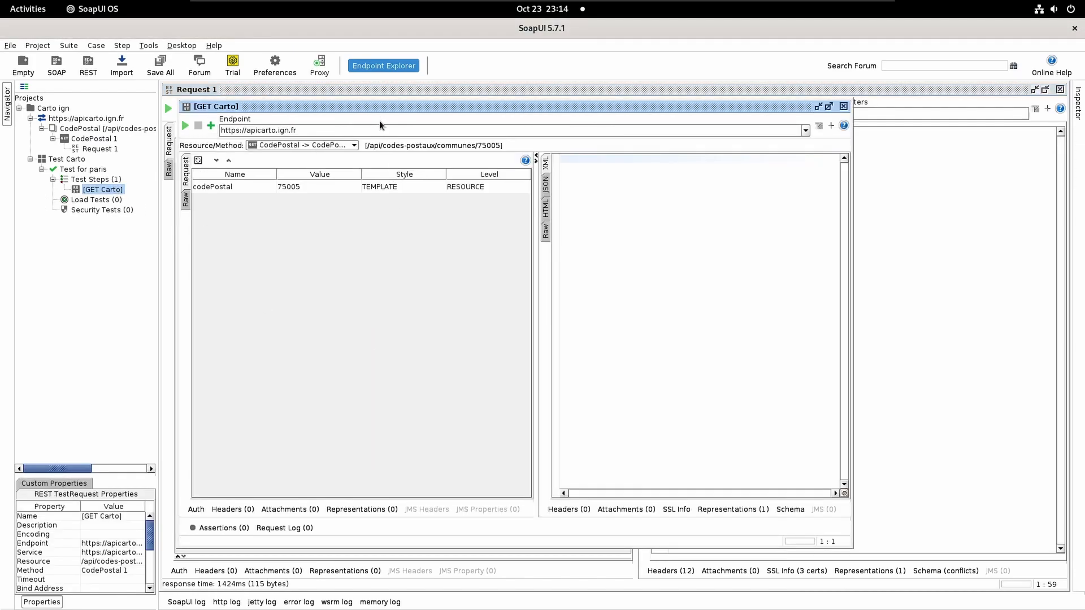
double_click(375, 108)
double_click(317, 170)
double_click(334, 170)
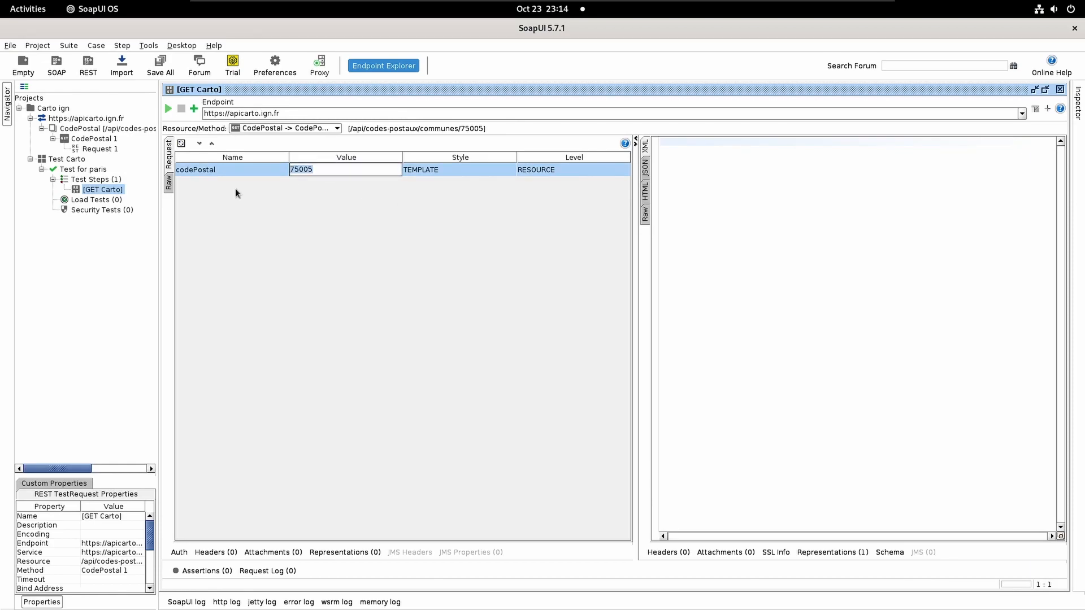
left_click(169, 109)
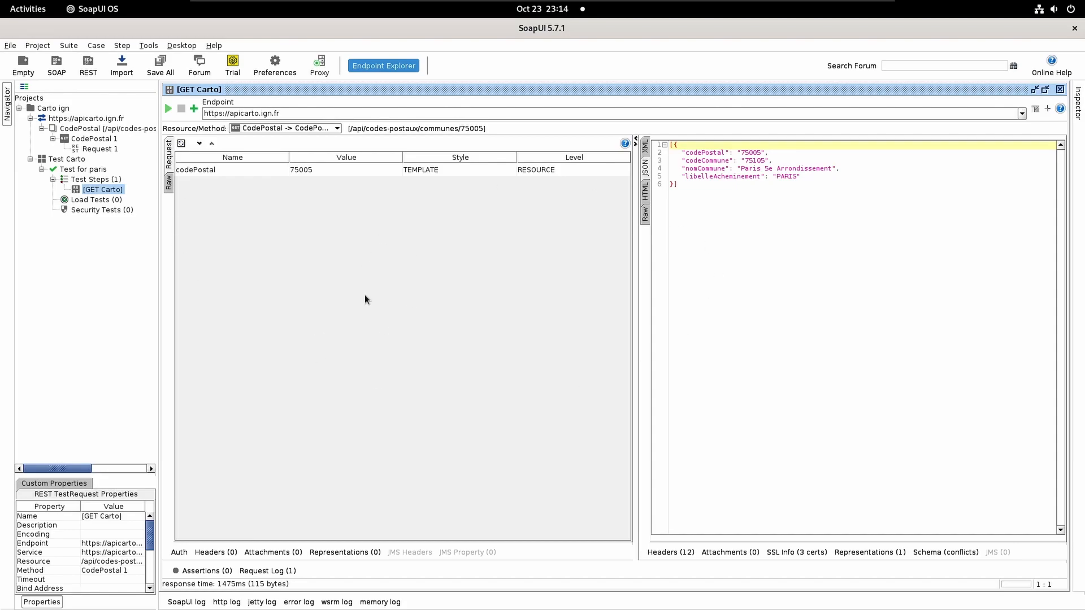
Step: Show the assertions of the [GET Carto] test step and open the Add Assertion dialog, moving it clear of the response
left_click(205, 570)
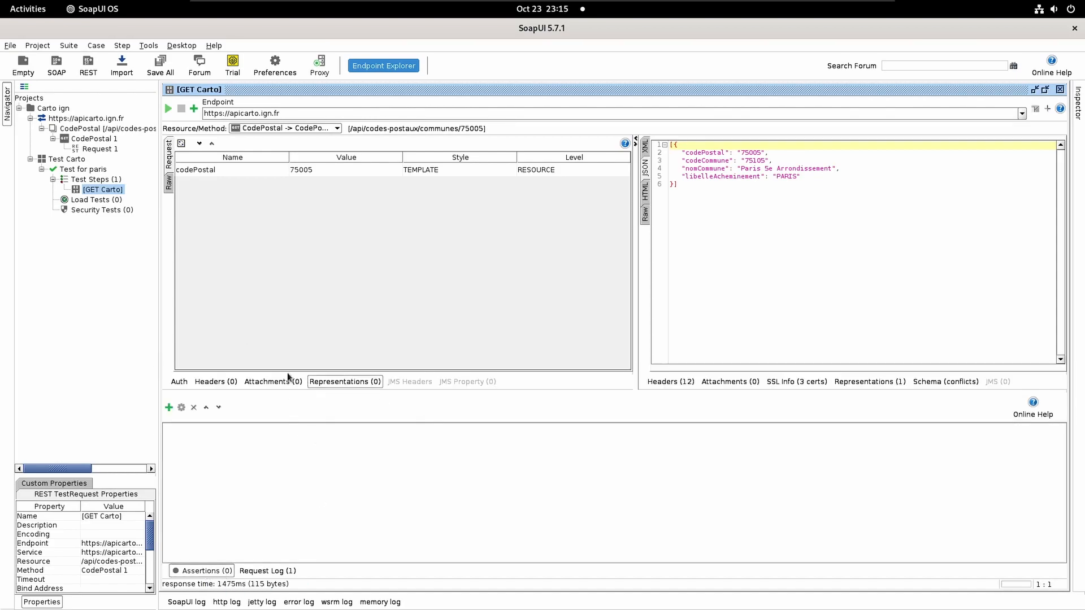
left_click(169, 408)
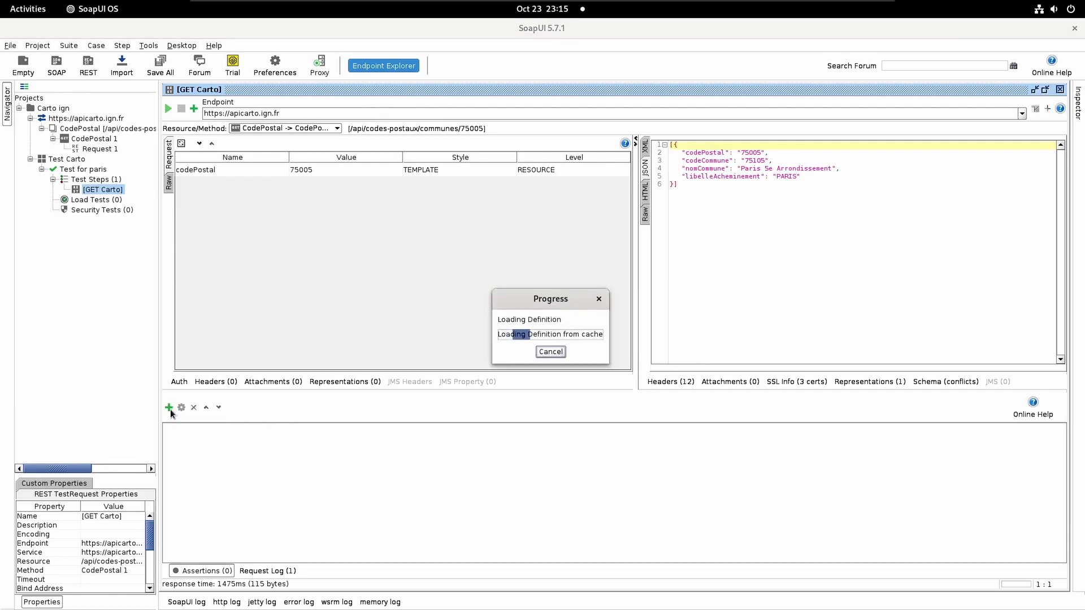
left_click_drag(487, 201, 350, 156)
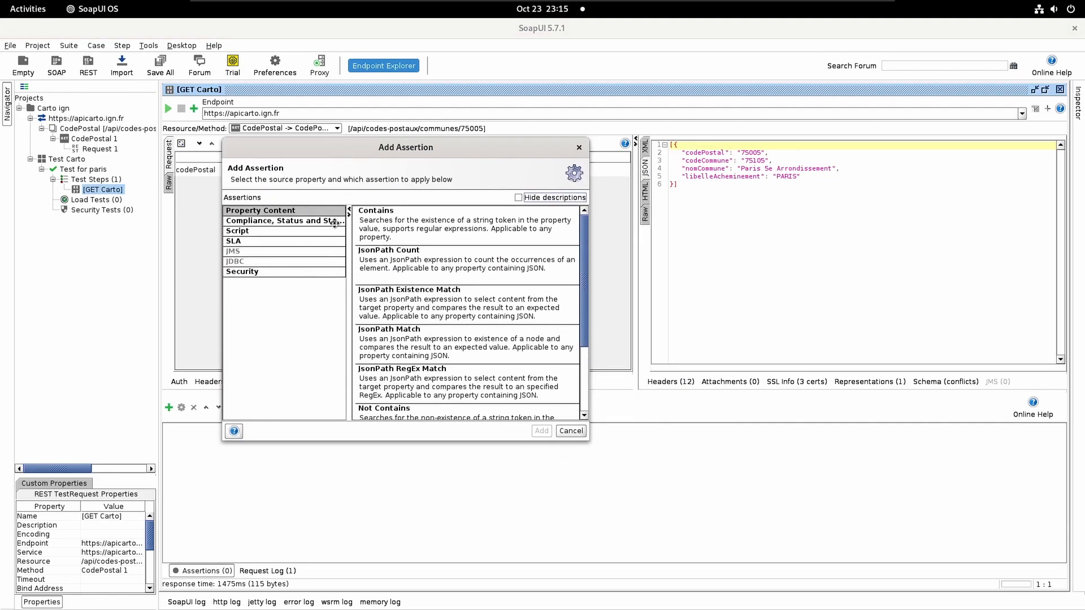
Step: Examine the assertion types offered in the Property Content category
scroll(534, 320, "down", 1)
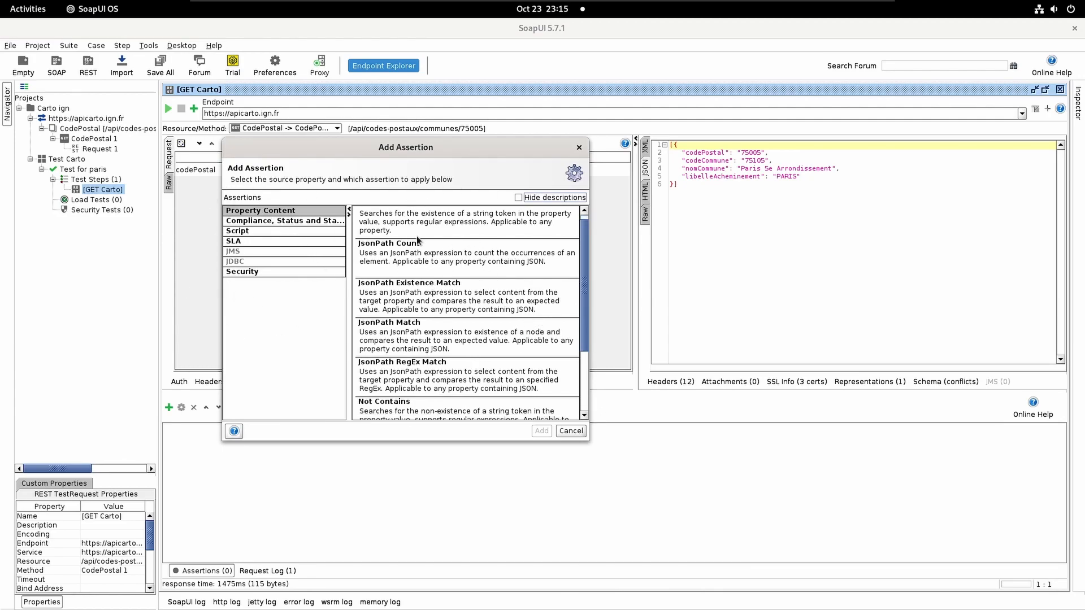
scroll(433, 284, "up", 1)
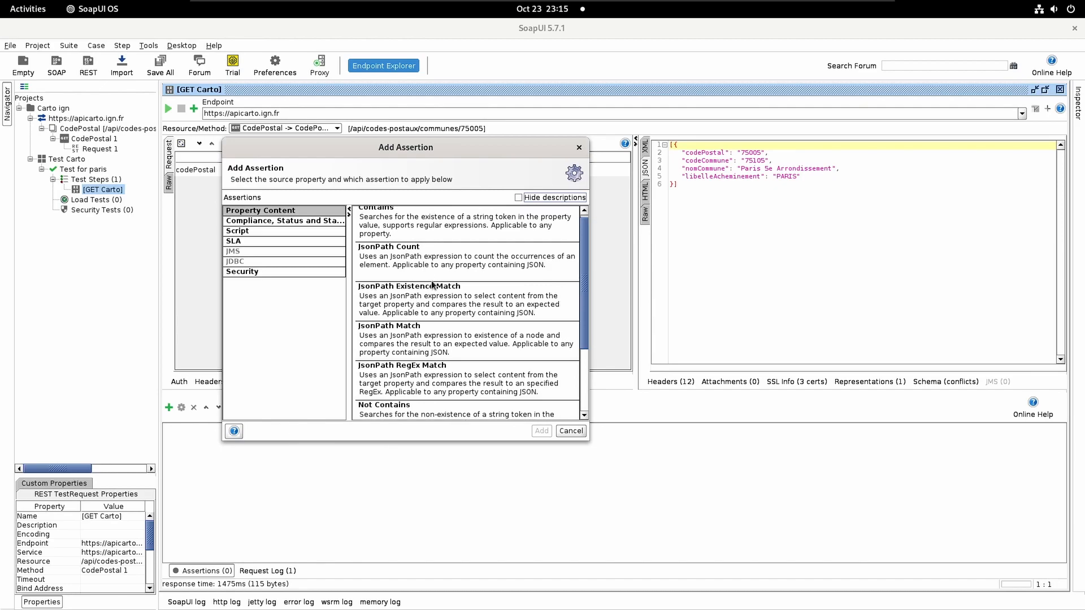
scroll(433, 284, "up", 1)
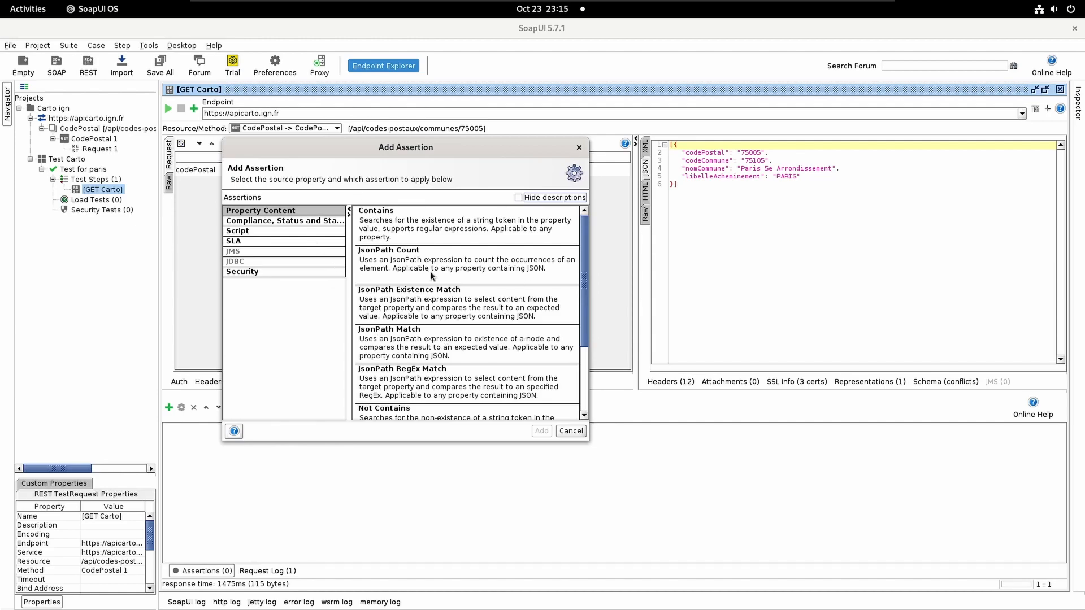
scroll(433, 280, "down", 1)
scroll(445, 300, "down", 3)
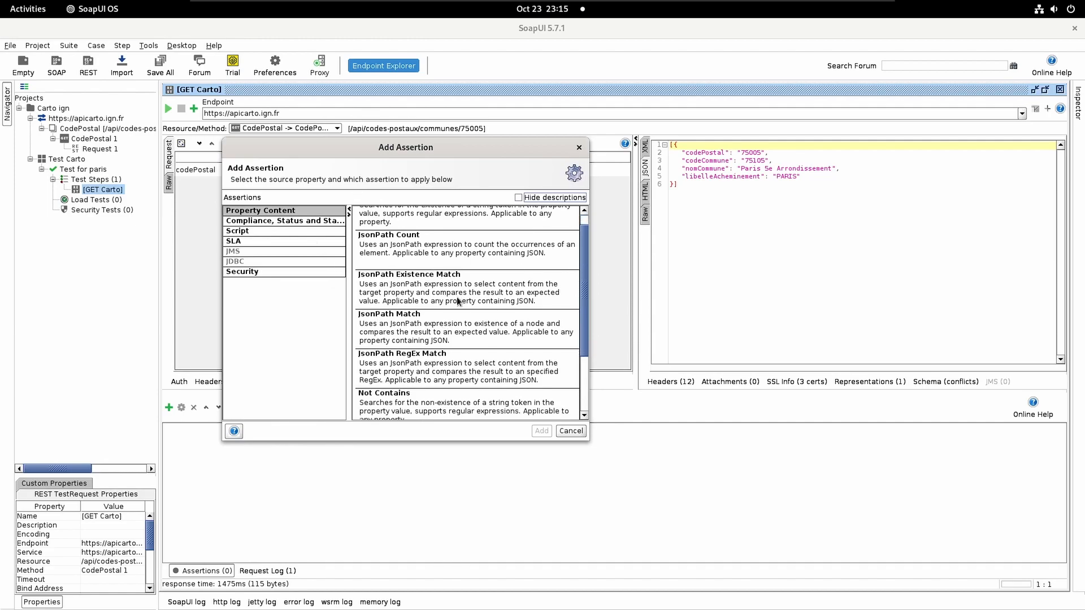
scroll(458, 304, "down", 1)
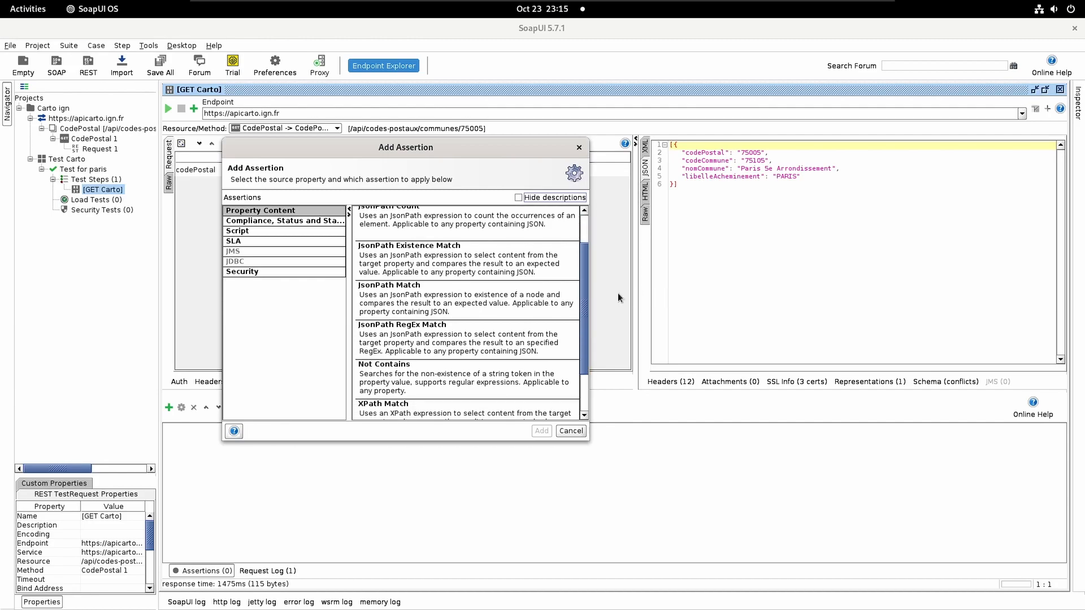
scroll(588, 408, "down", 5)
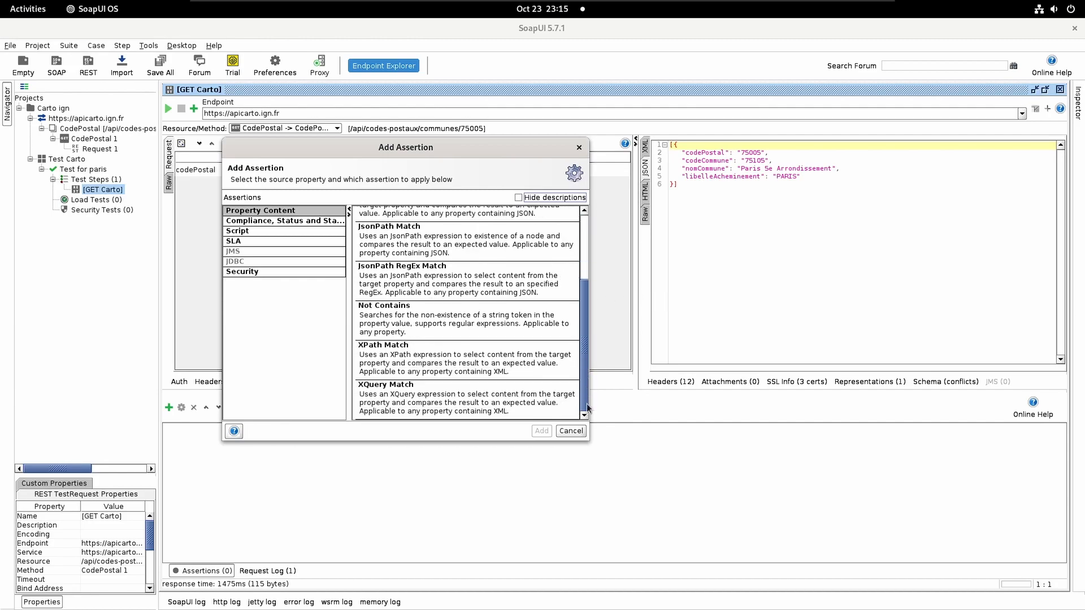
scroll(587, 408, "up", 9)
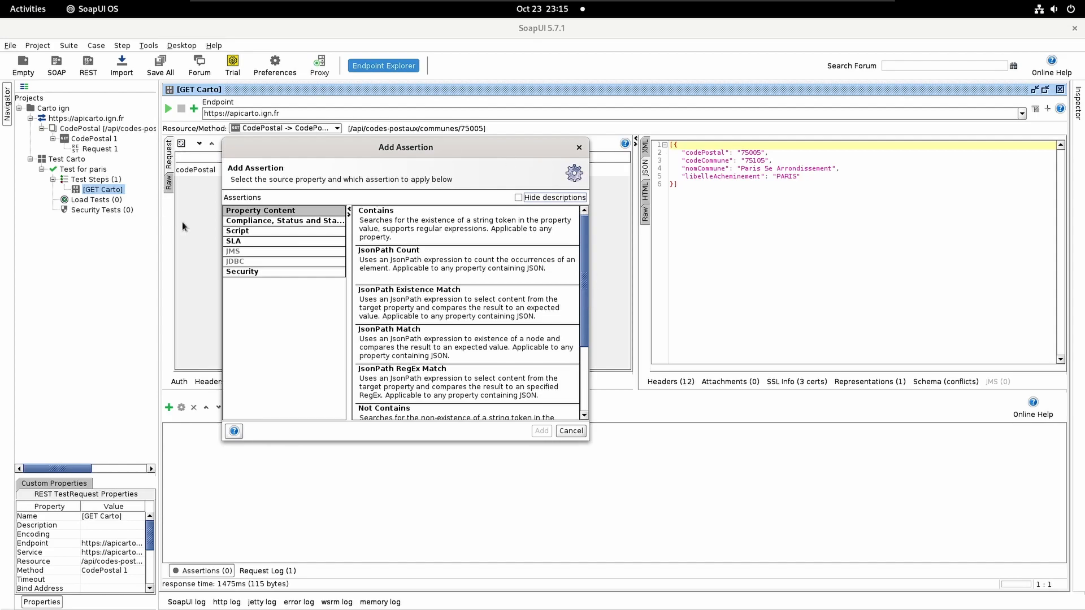
Step: Add a Valid HTTP Status Codes assertion to [GET Carto] that accepts code 200
left_click(267, 223)
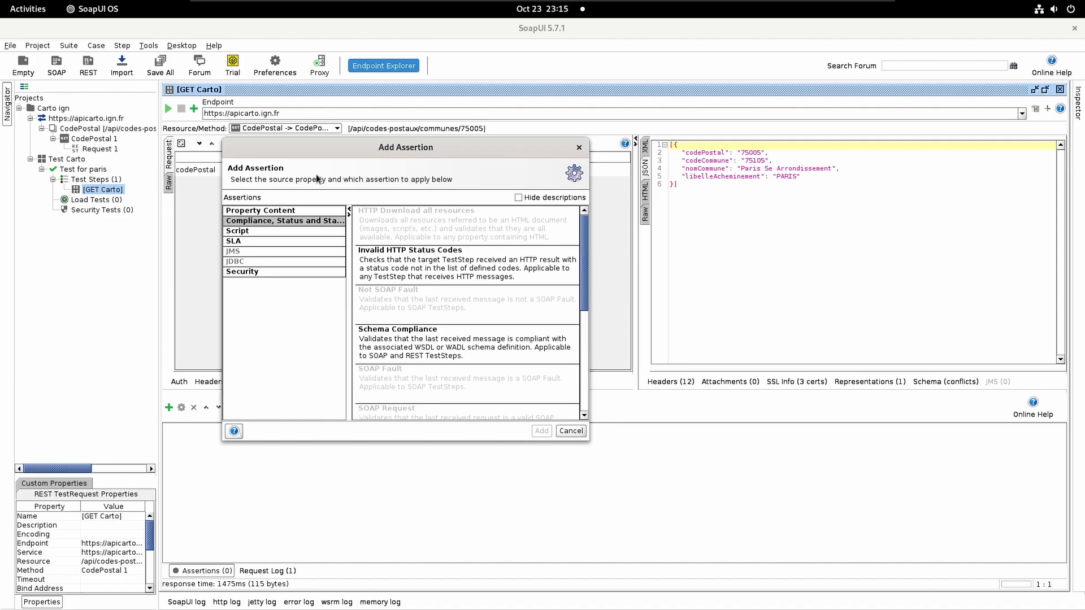
scroll(424, 336, "down", 2)
left_click_drag(584, 264, 584, 358)
left_click(468, 297)
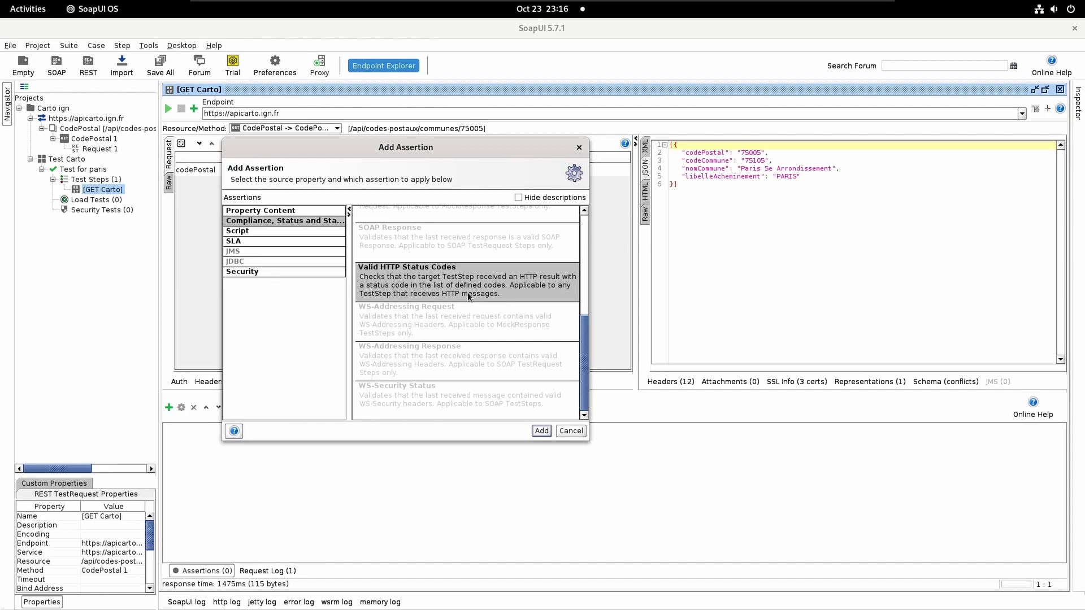
double_click(467, 293)
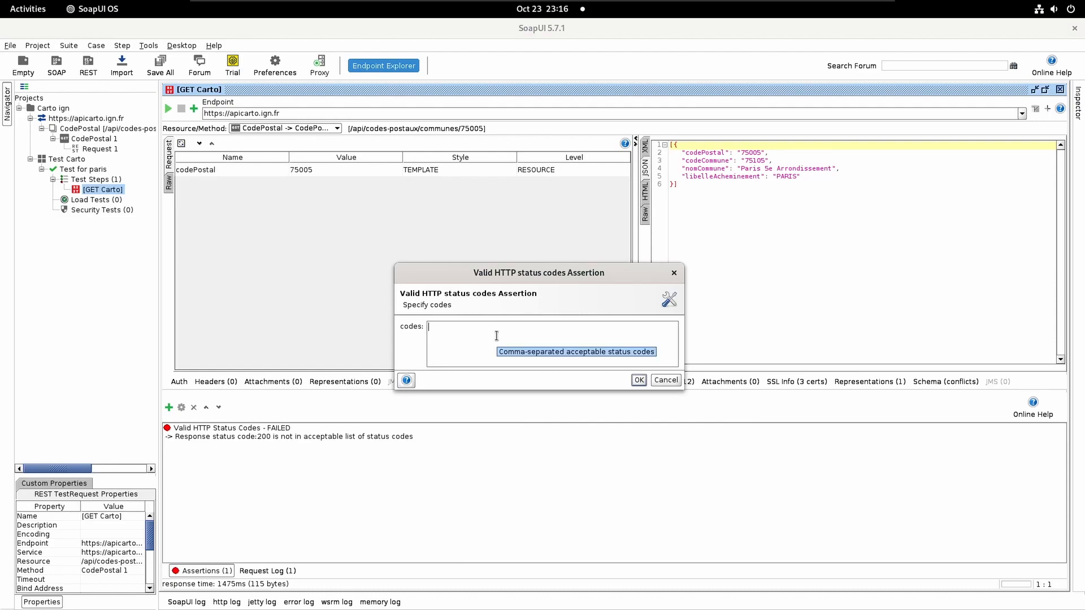
type("200")
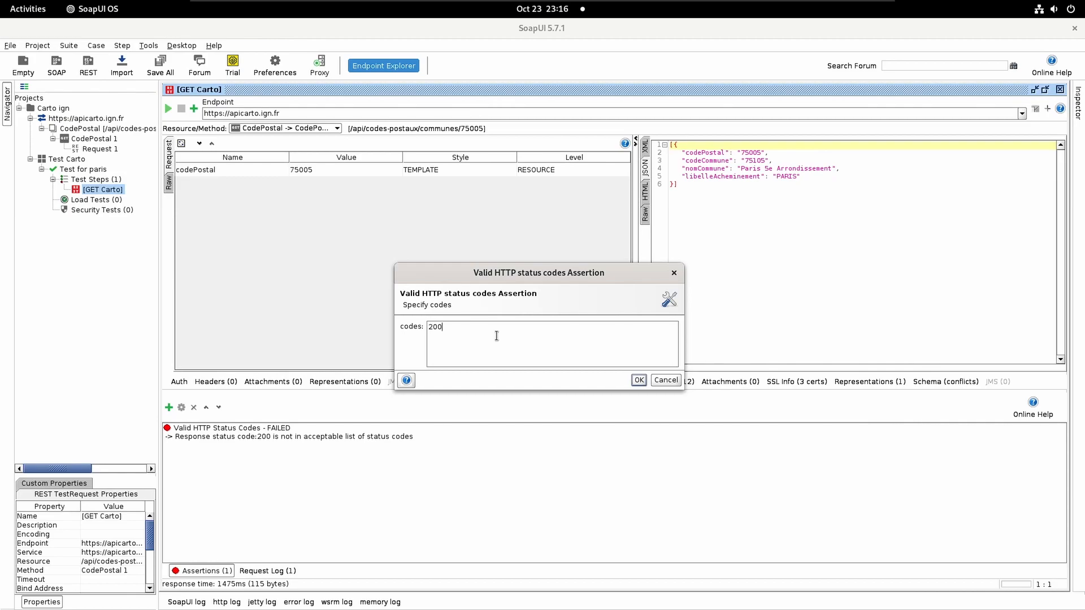
left_click(642, 381)
left_click(209, 572)
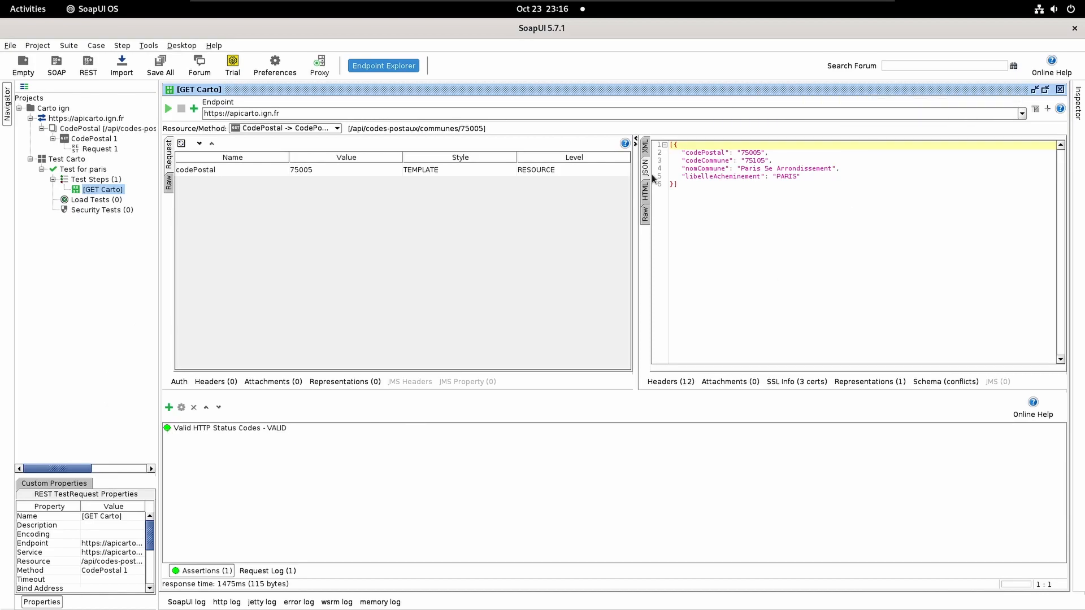
Step: Check the status line in the raw response and rename the status code assertion to "Valid HTTP Status Codes -200"
left_click(644, 218)
left_click_drag(678, 142, 713, 142)
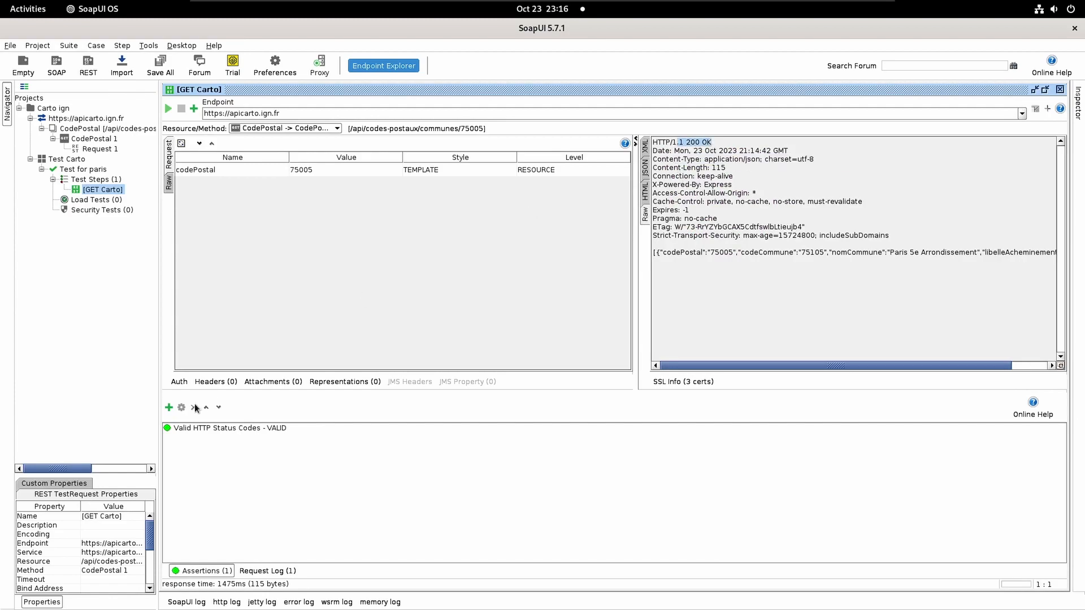
left_click(204, 429)
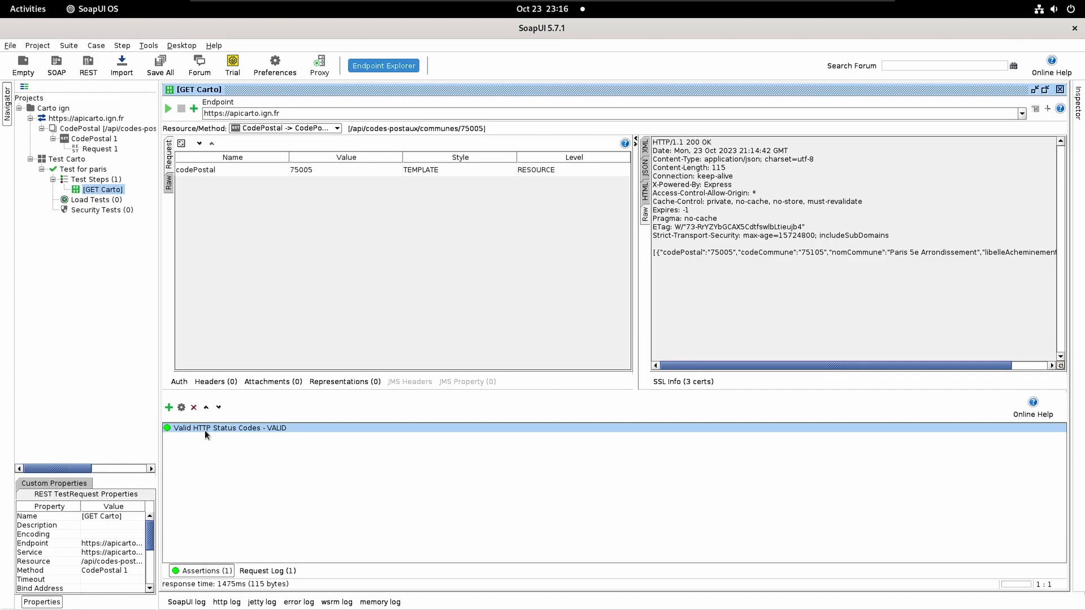
key("F2")
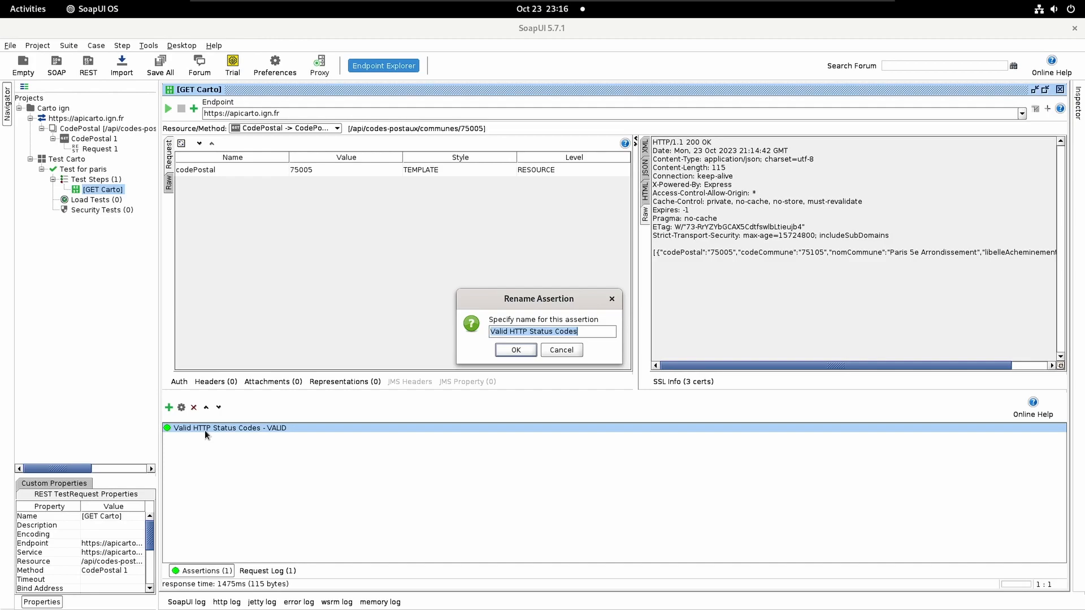
key("Right")
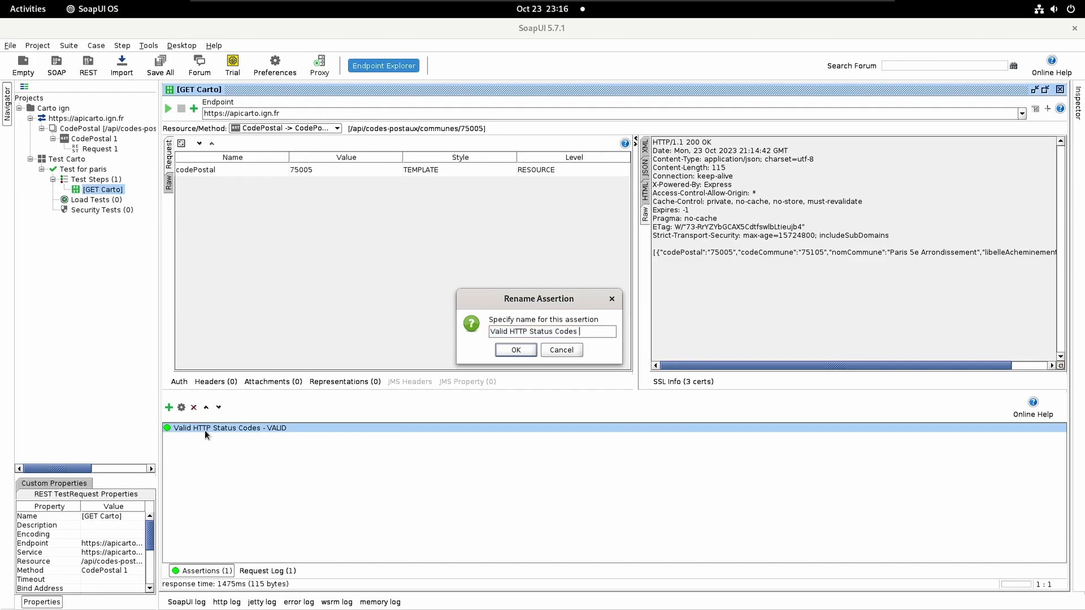
type("-200")
left_click(516, 350)
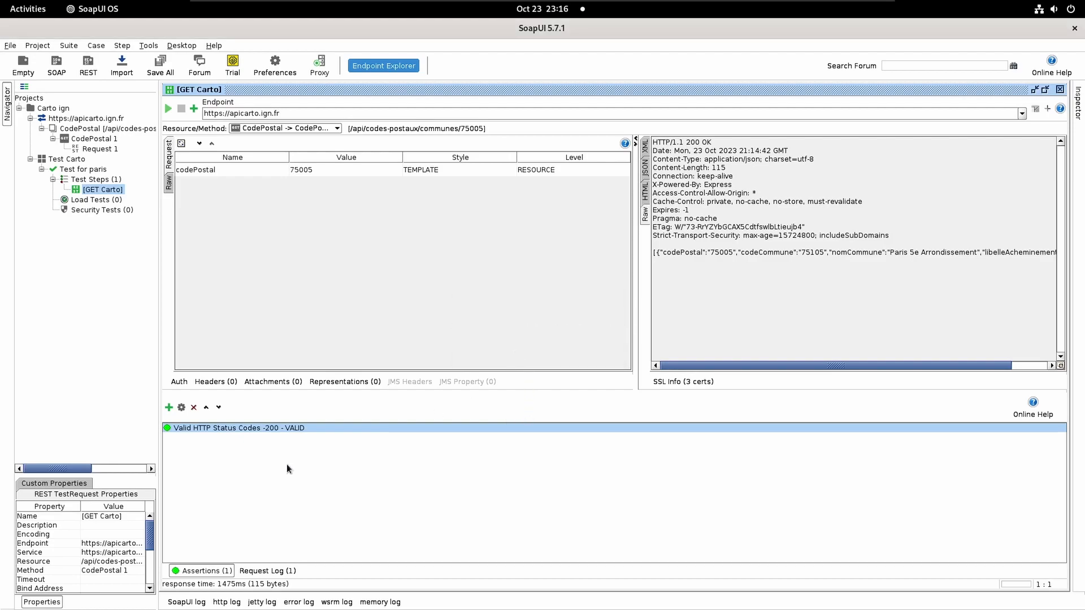
right_click(216, 429)
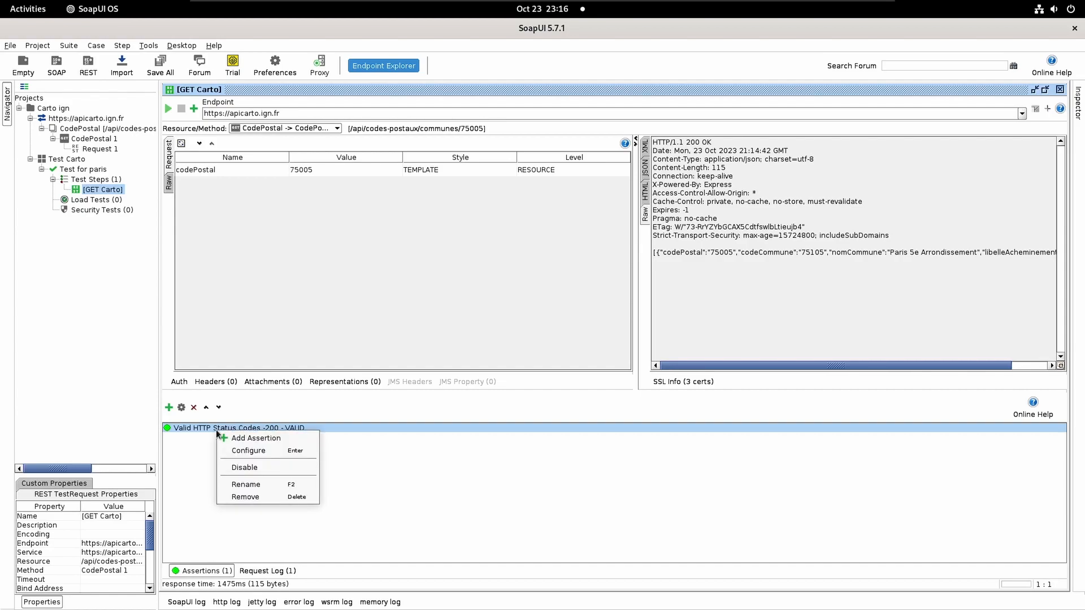
left_click(290, 487)
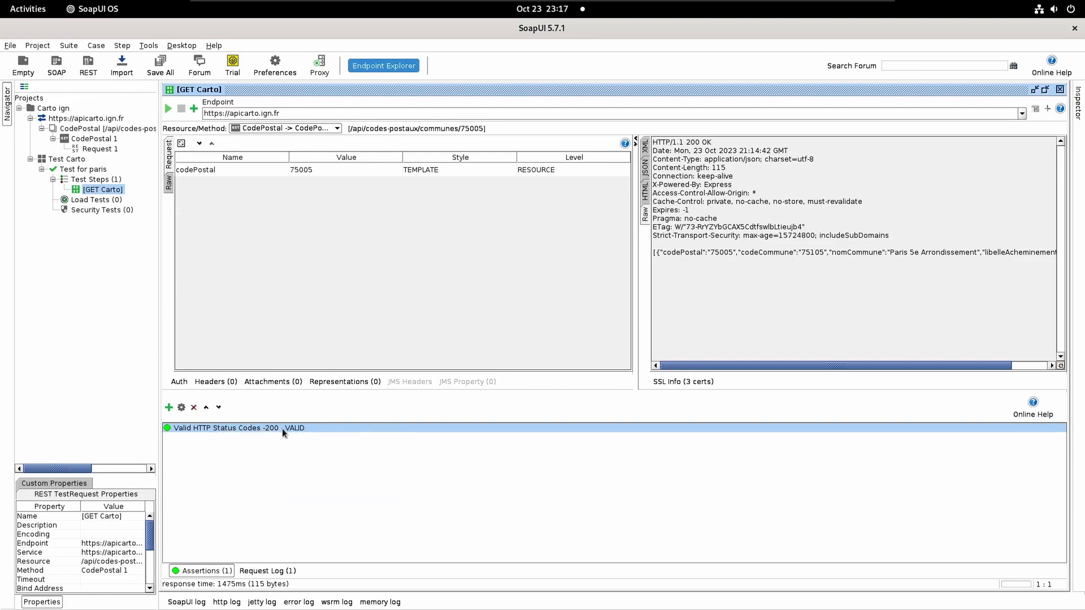
Step: Set the codePostal parameter to 75000 and run the [GET Carto] request
double_click(321, 175)
key("BackSpace")
type("0")
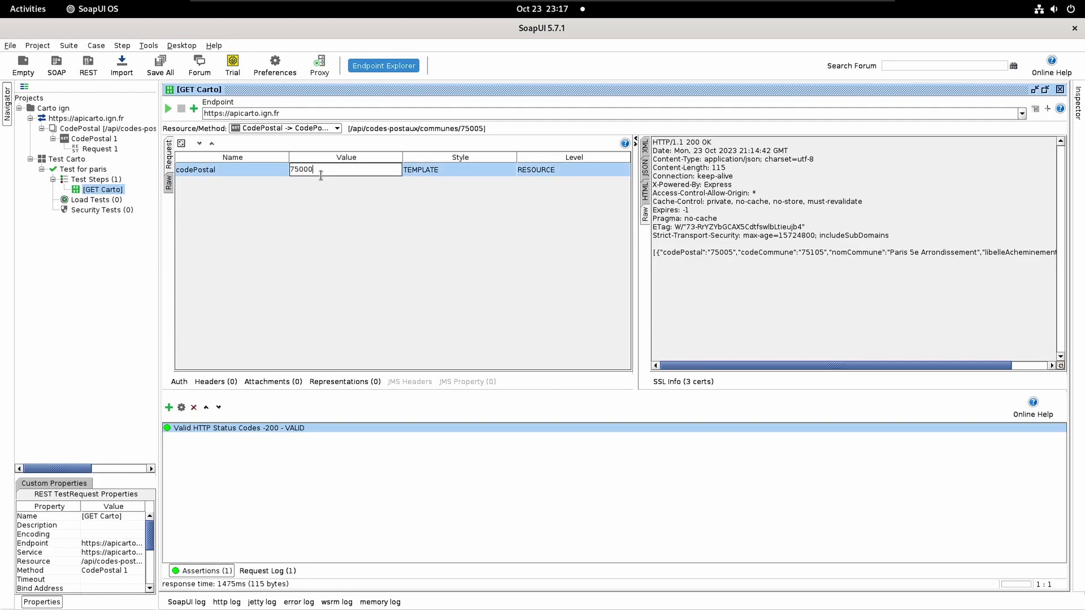
key("Return")
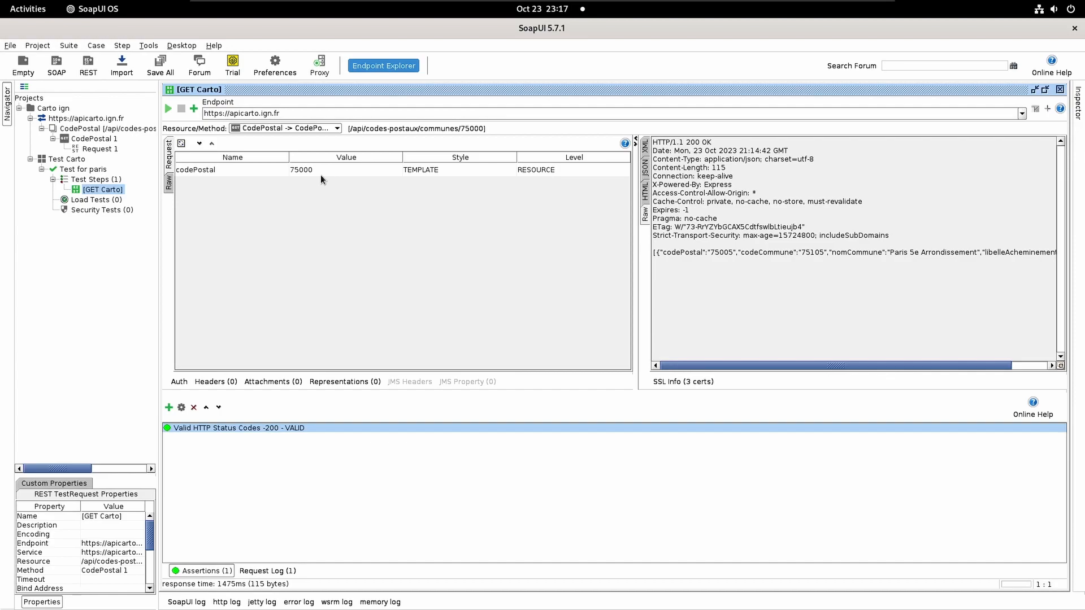
left_click(168, 109)
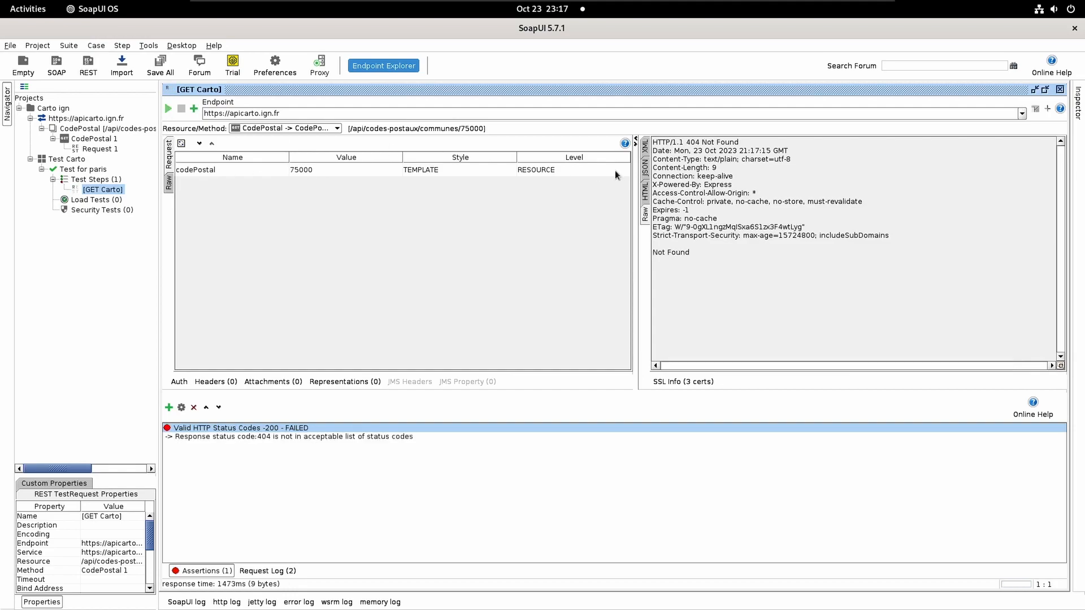
Step: Compare the JSON and XML views of the response and highlight the CDATA text in the XML
left_click(645, 168)
mouse_move(905, 149)
left_mouse_down()
mouse_move(815, 147)
mouse_move(907, 153)
left_mouse_up()
left_click(644, 153)
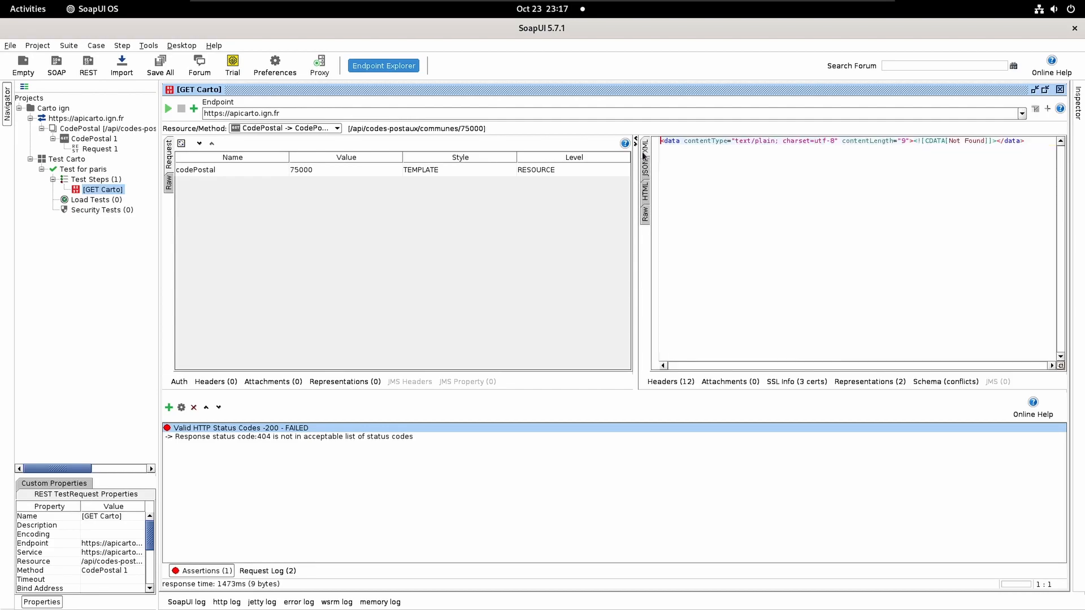
left_click(644, 173)
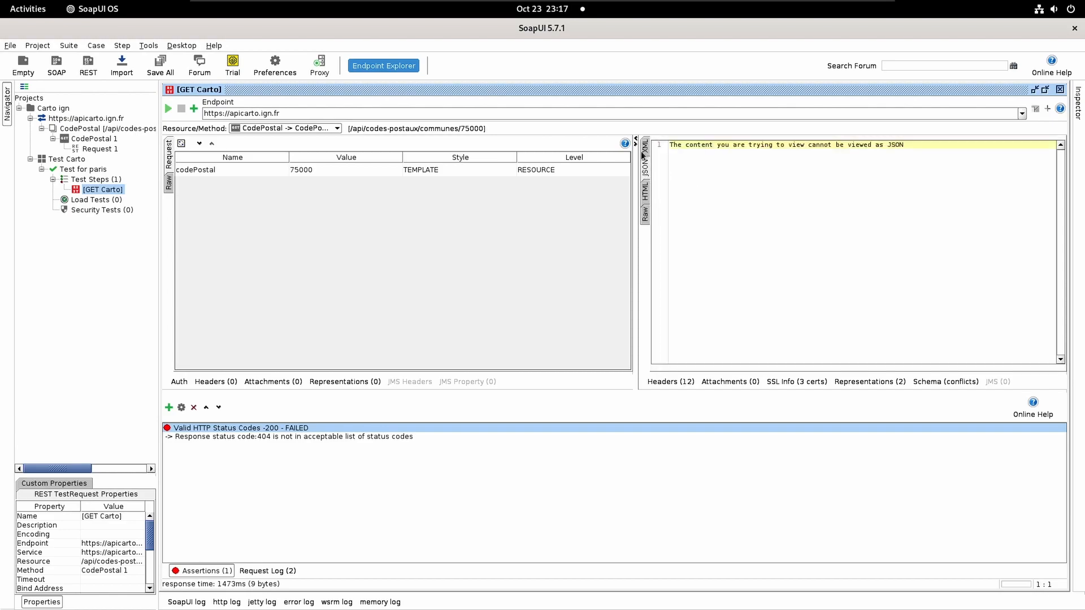
left_click(644, 152)
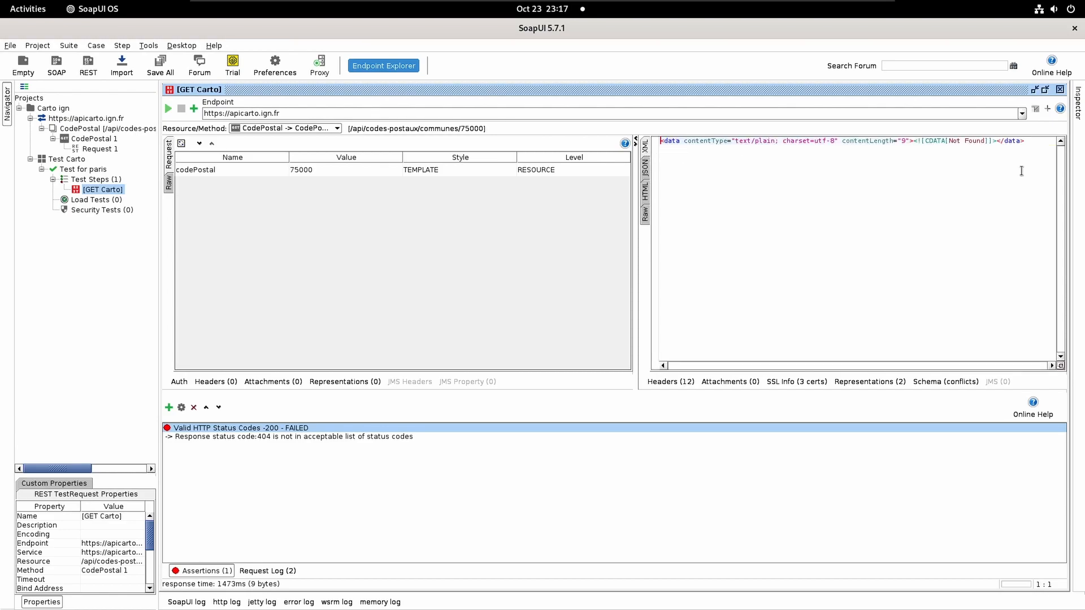
left_click_drag(988, 141, 948, 142)
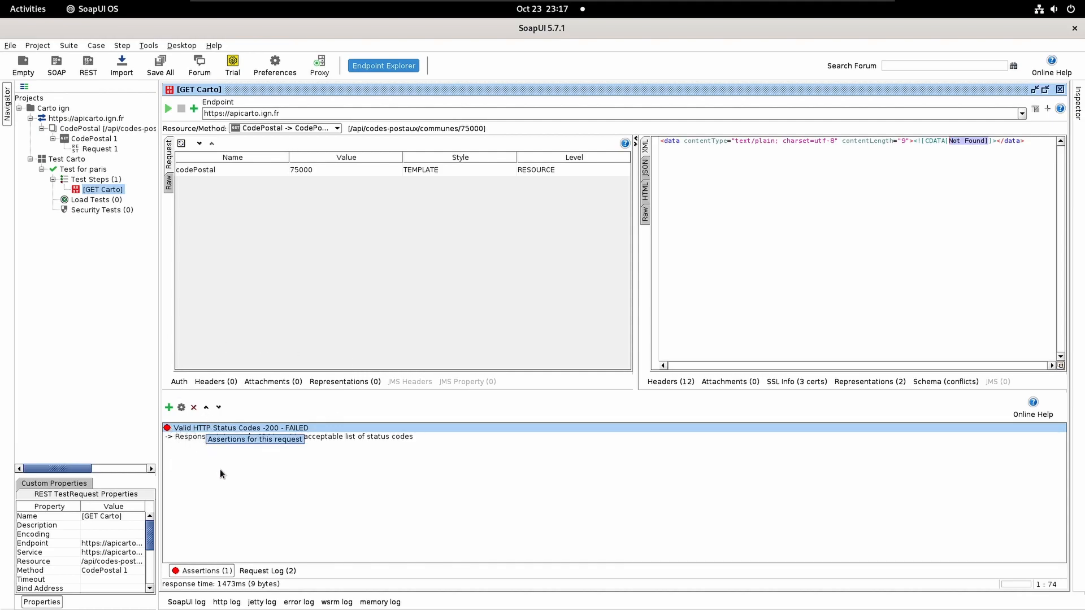
Step: Review the assertion's error detail and the codes it accepts, leaving its configuration as it is
key("Down")
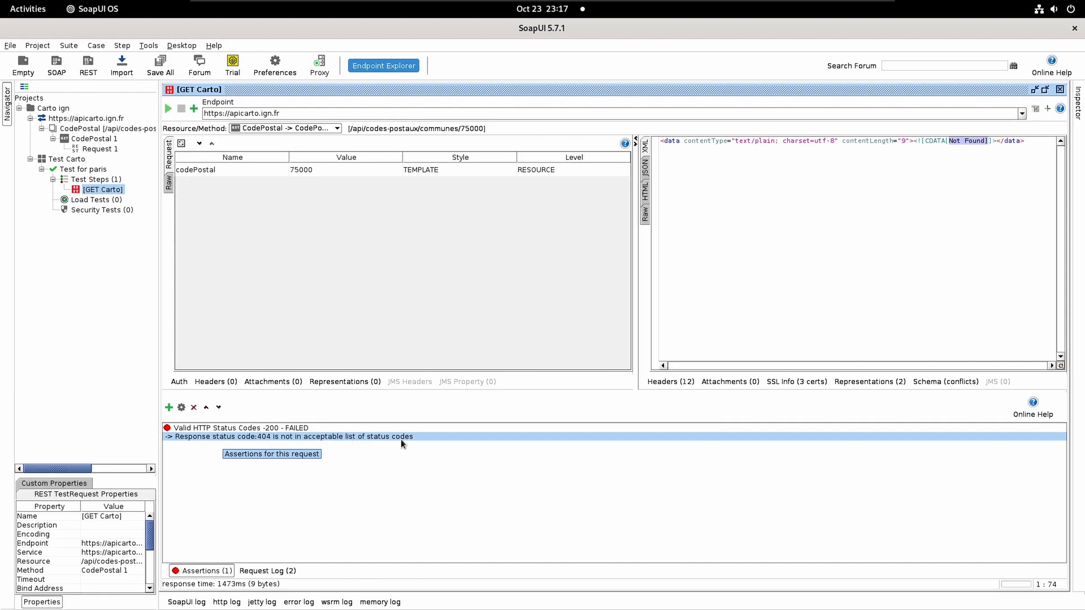
double_click(298, 429)
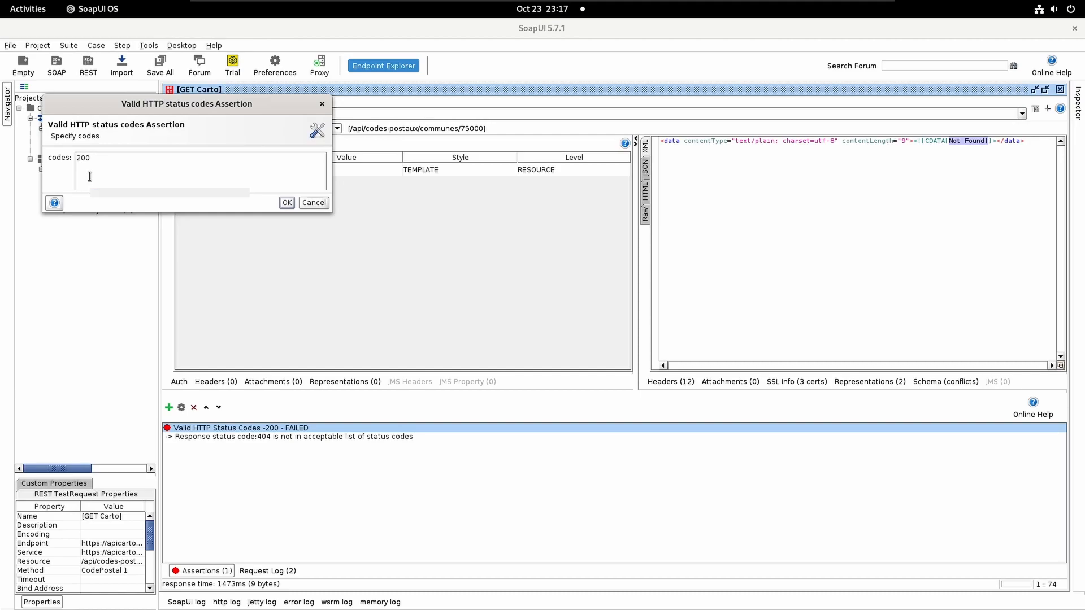
left_click(315, 204)
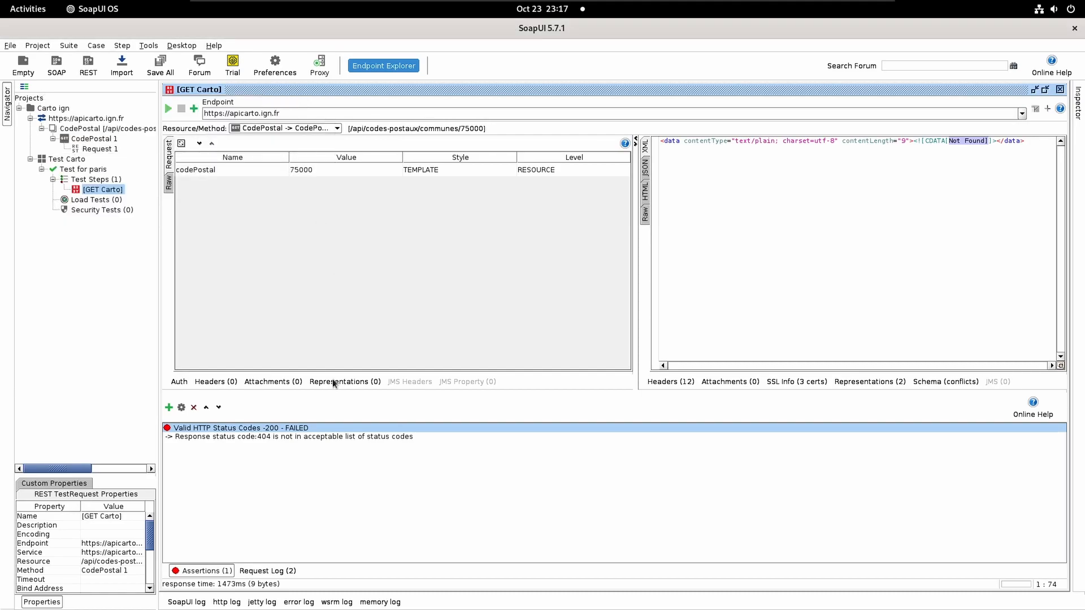
left_click(273, 441)
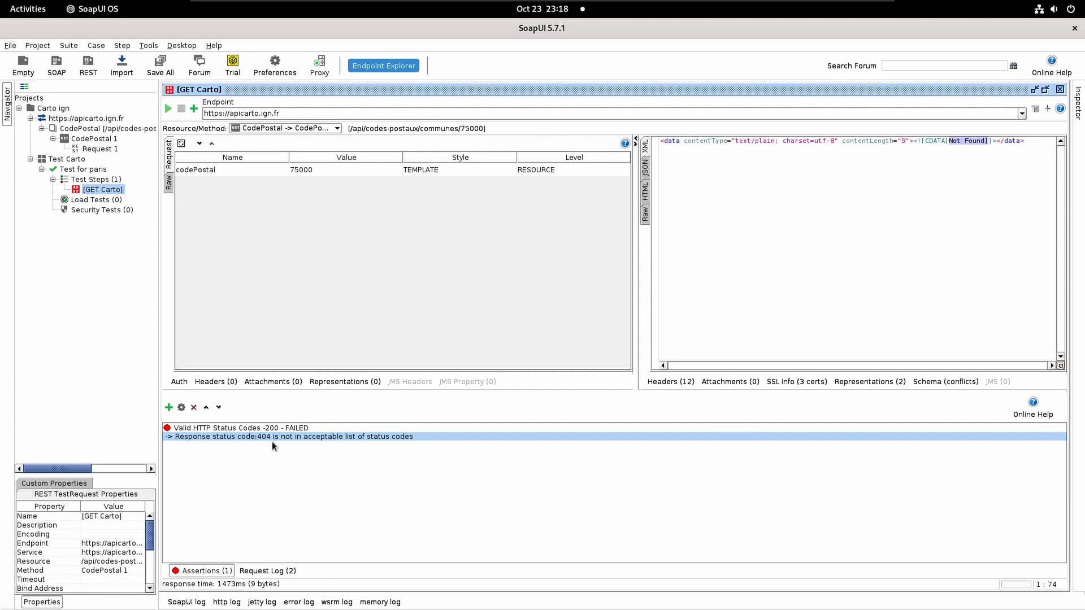
Step: Change the codePostal parameter to 25000 and run the [GET Carto] request again
double_click(331, 167)
left_click_drag(334, 169, 290, 171)
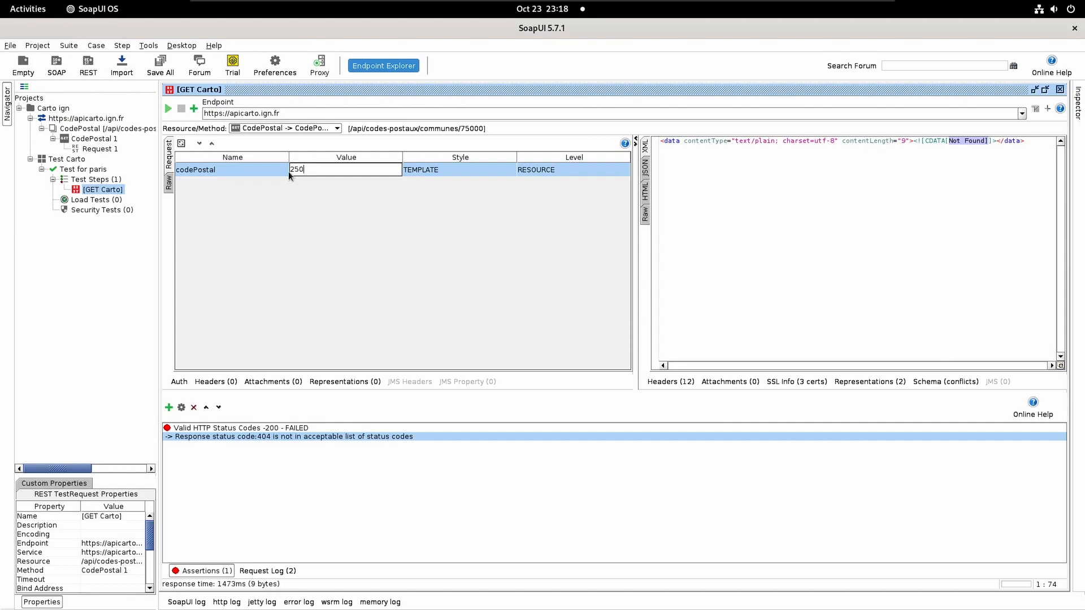
left_click(262, 168)
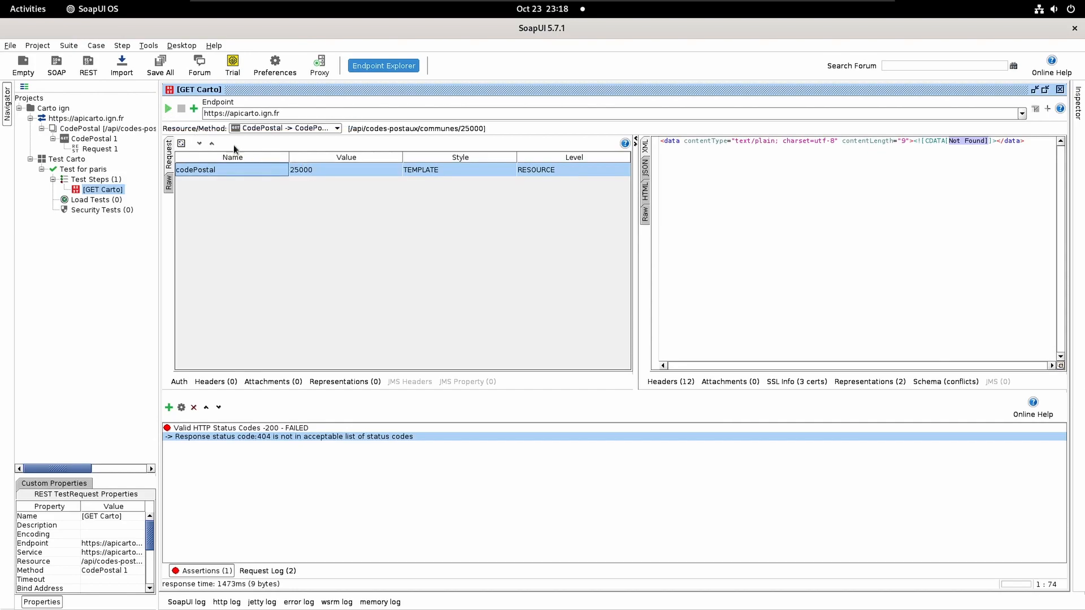
left_click(168, 108)
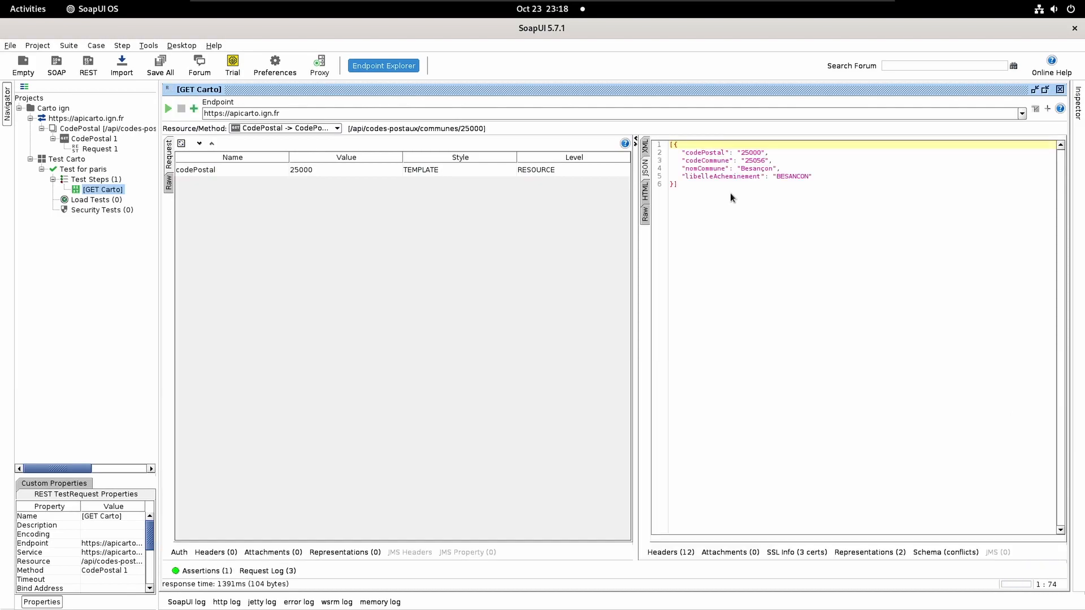
Step: Examine the nomCommune value in the response and the result of the status code assertion
left_click(773, 168)
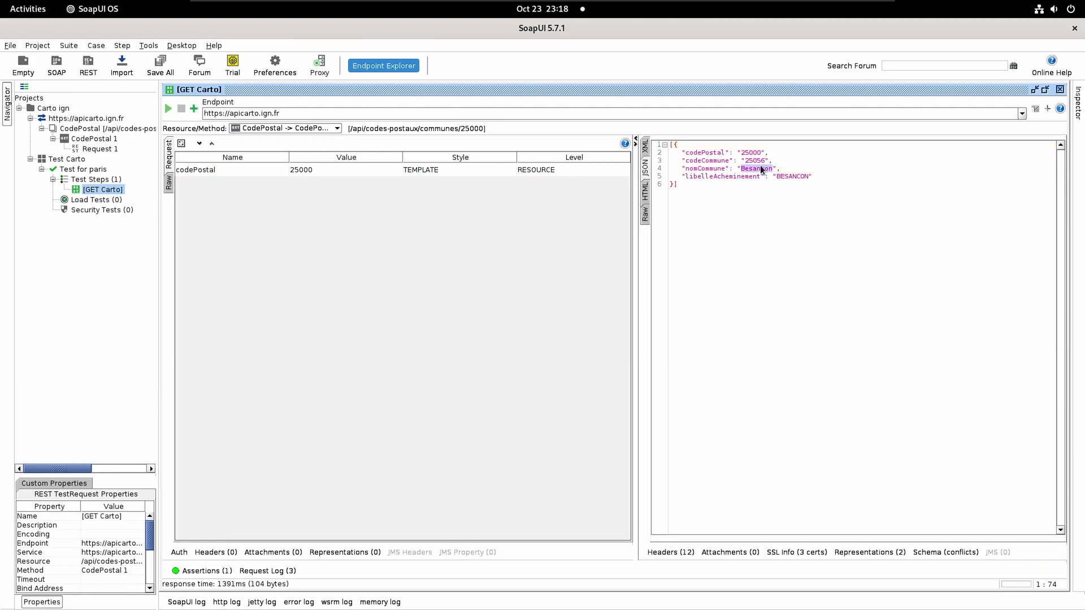
left_click(204, 571)
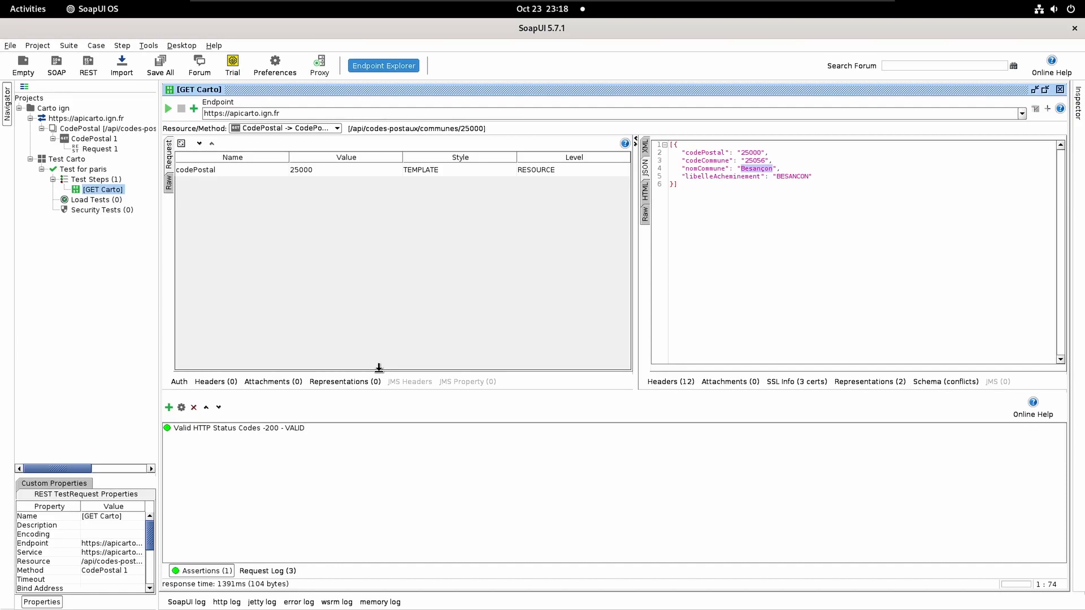
left_click(211, 568)
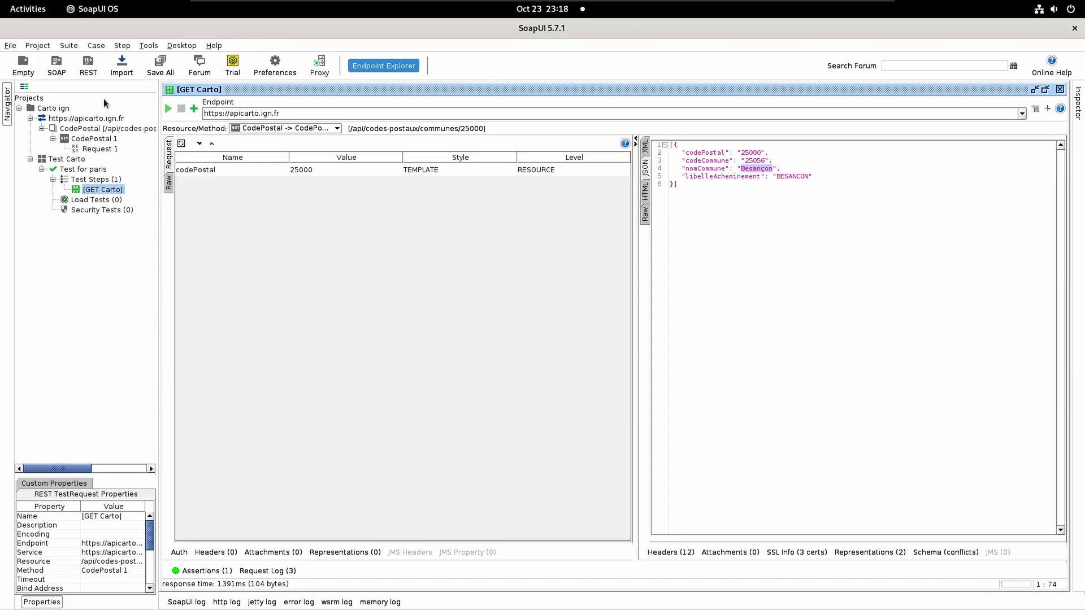
left_click(209, 572)
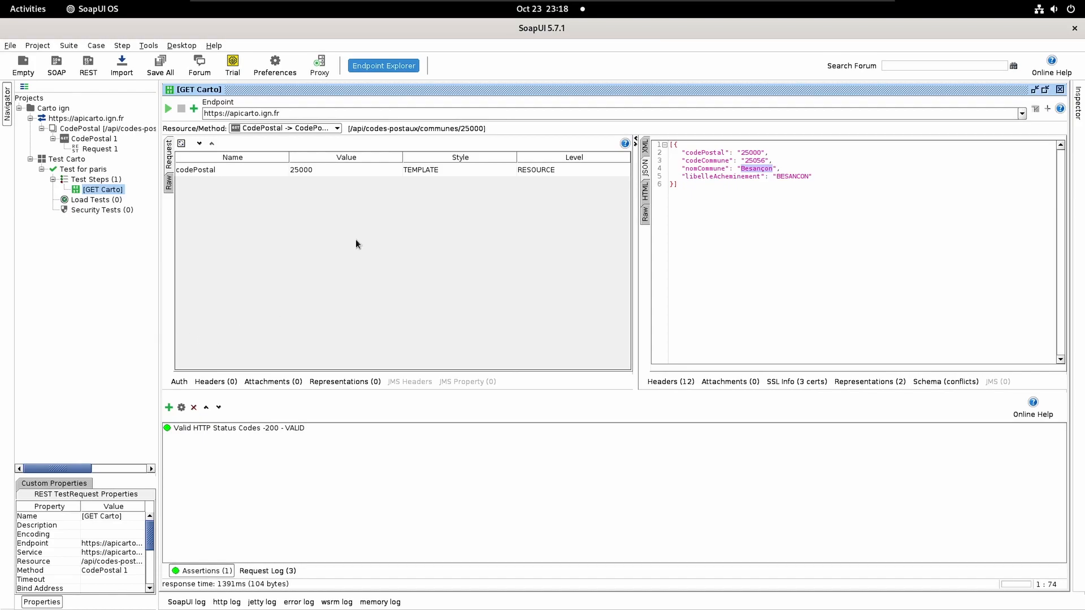
Step: Set the codePostal parameter back to 75005 and rerun the [GET Carto] request
double_click(325, 170)
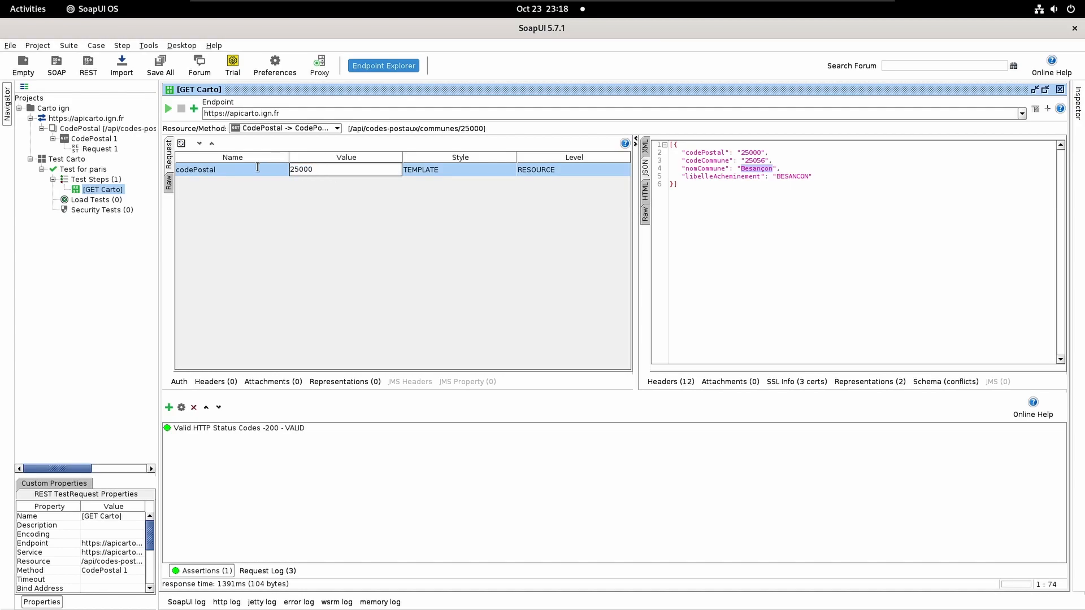
key("ctrl+a")
type("75005")
key("Return")
left_click(169, 108)
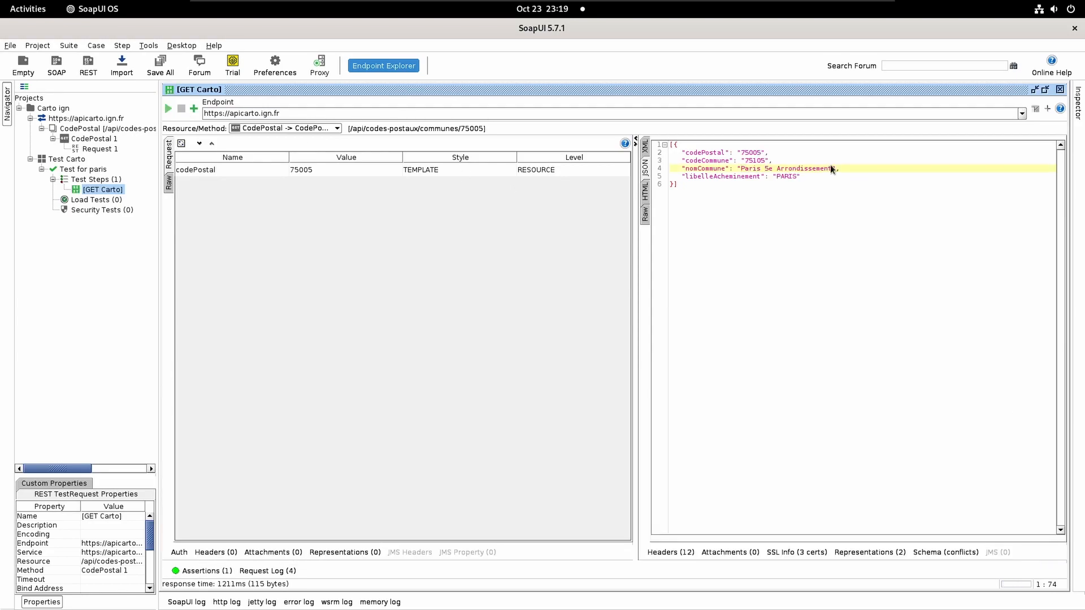
Step: Add a JsonPath Match assertion from the Property Content category to [GET Carto], moving its configuration dialog clear of the response
left_click(202, 571)
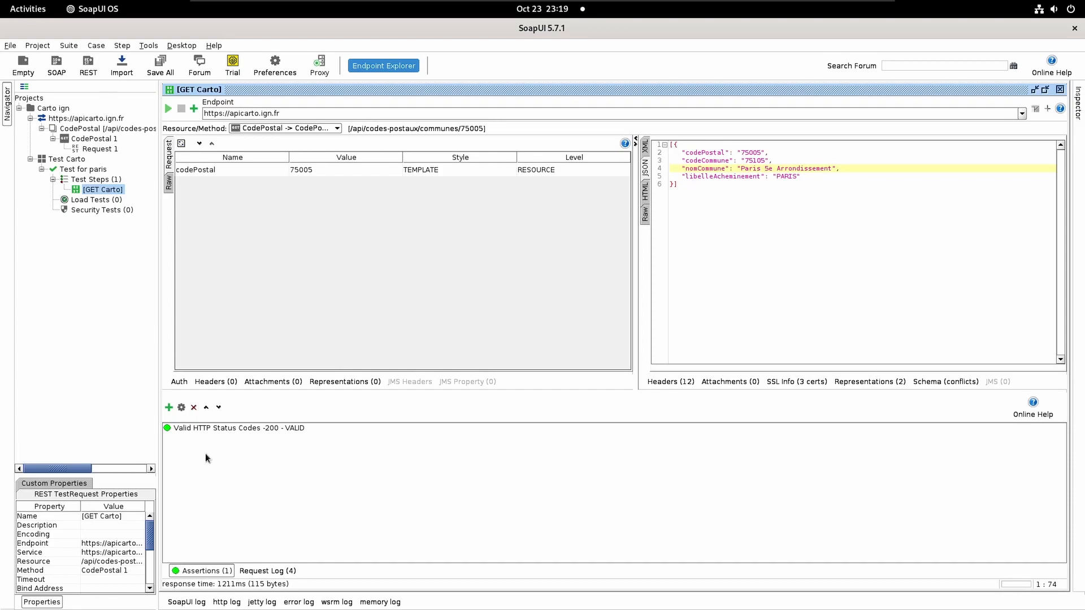
left_click(168, 407)
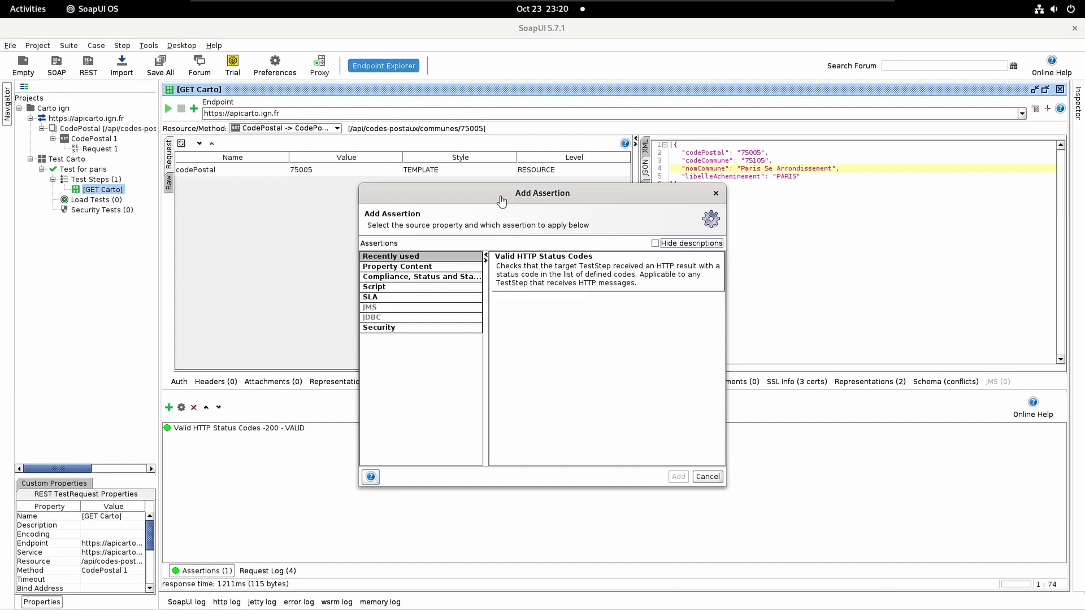
left_click_drag(437, 196, 350, 161)
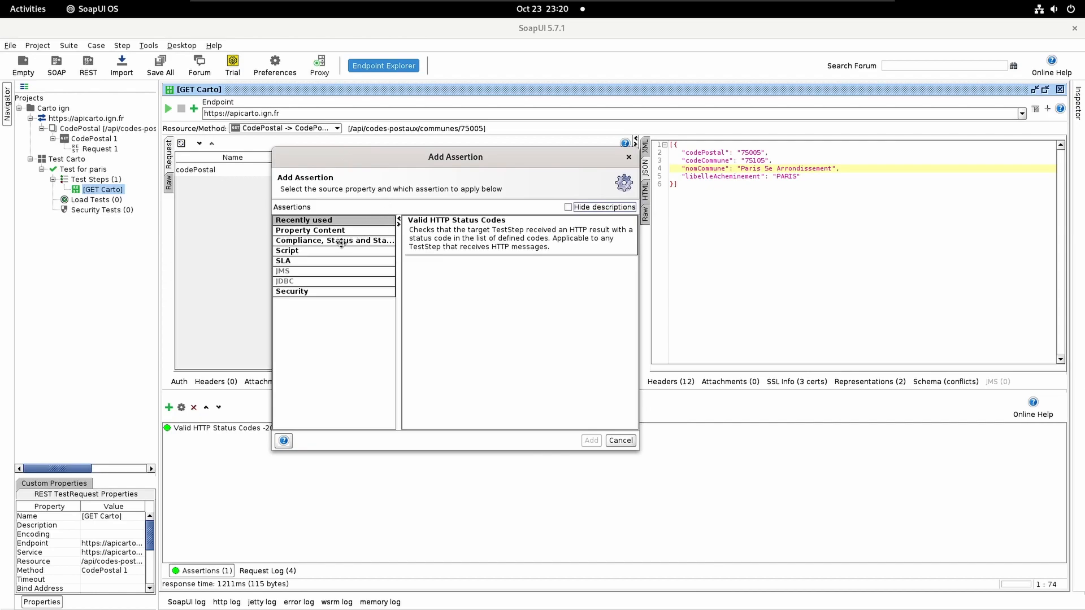
left_click(327, 231)
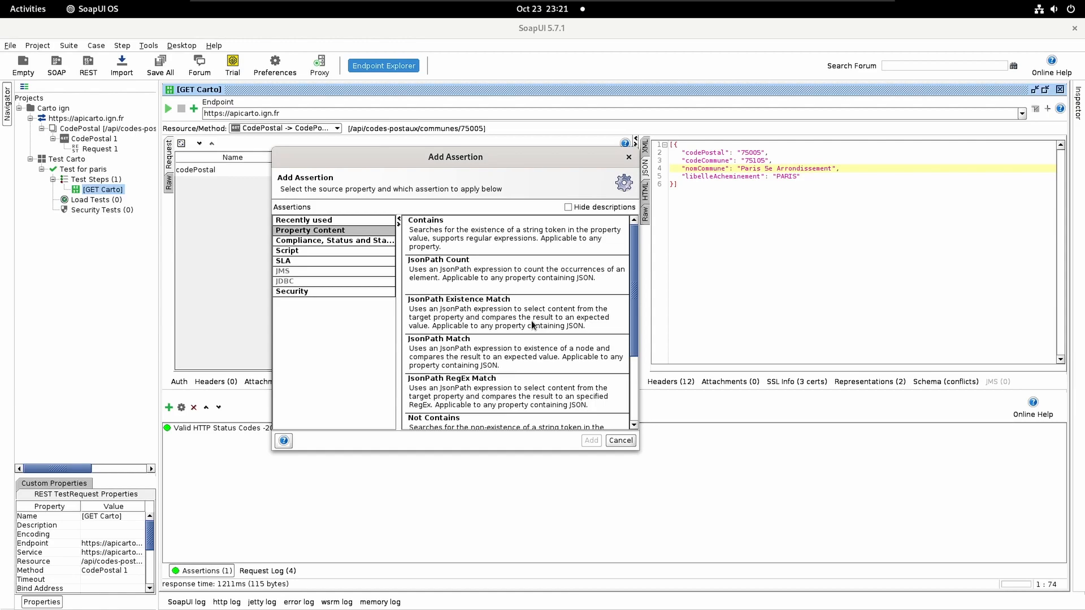
double_click(517, 354)
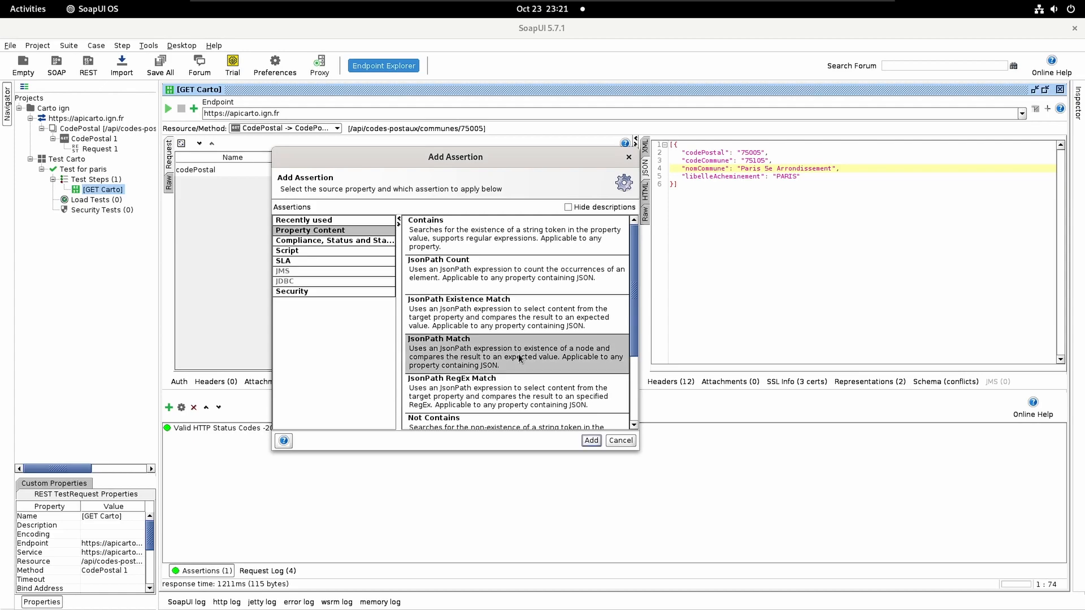
left_click_drag(494, 167, 340, 222)
Step: Enter $.codePostal as the JSONPath expression, trying to select the expected result from the current response along the way
type("$")
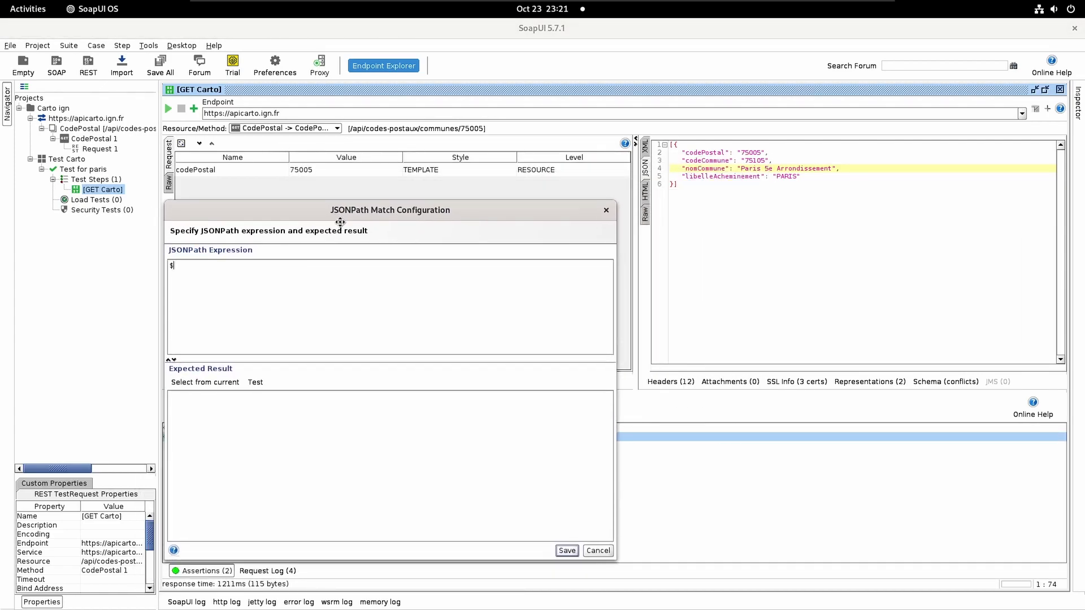
type(".")
left_click(177, 382)
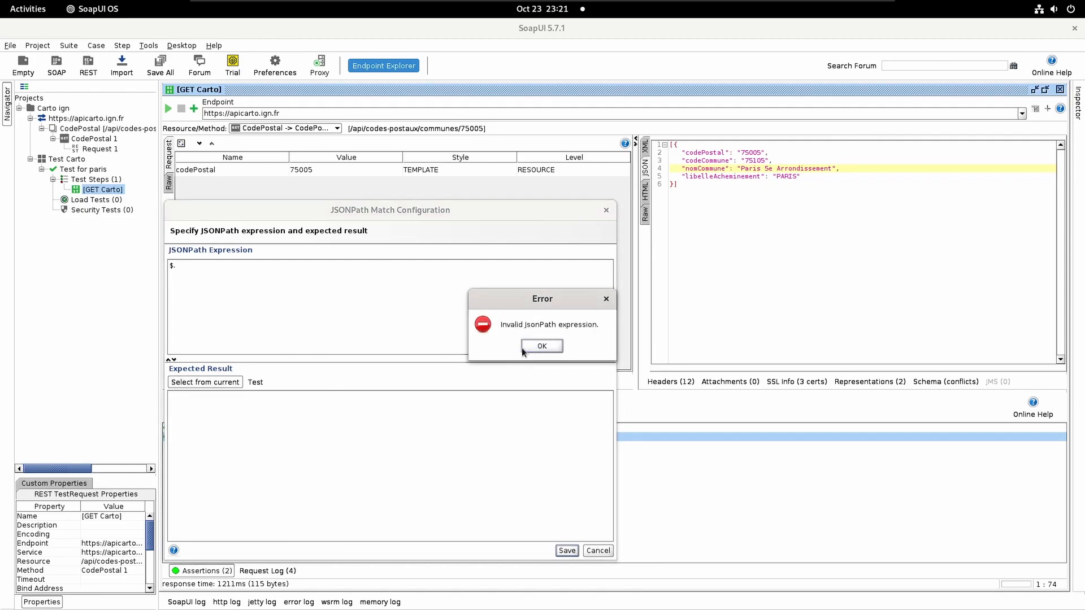
left_click(521, 348)
type("codePostal")
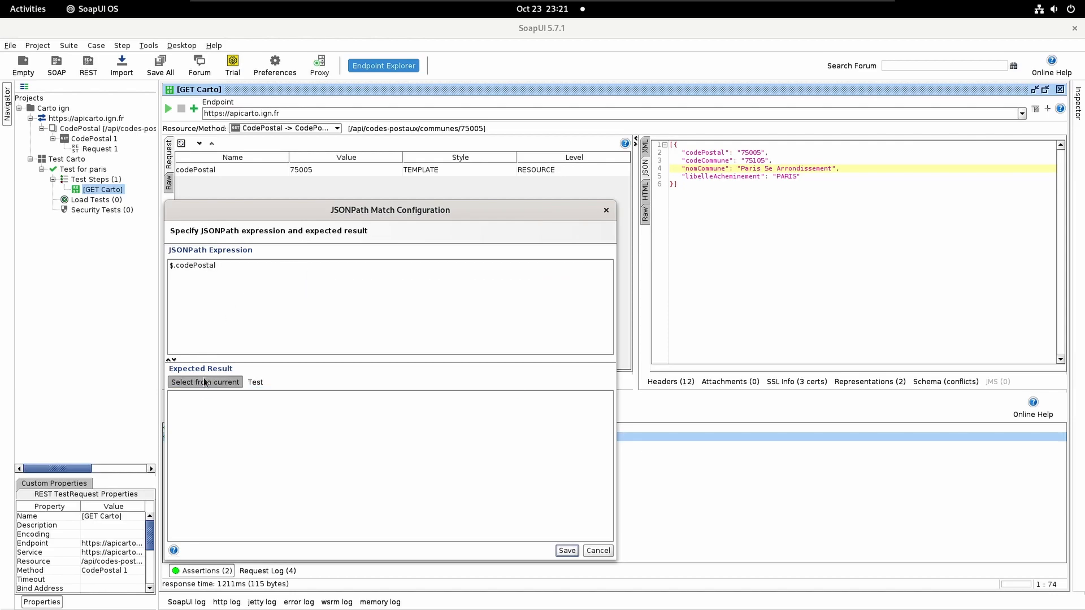
Step: Correct the JSONPath expression to $..codePostal and fill the expected result from the current response
left_click(206, 382)
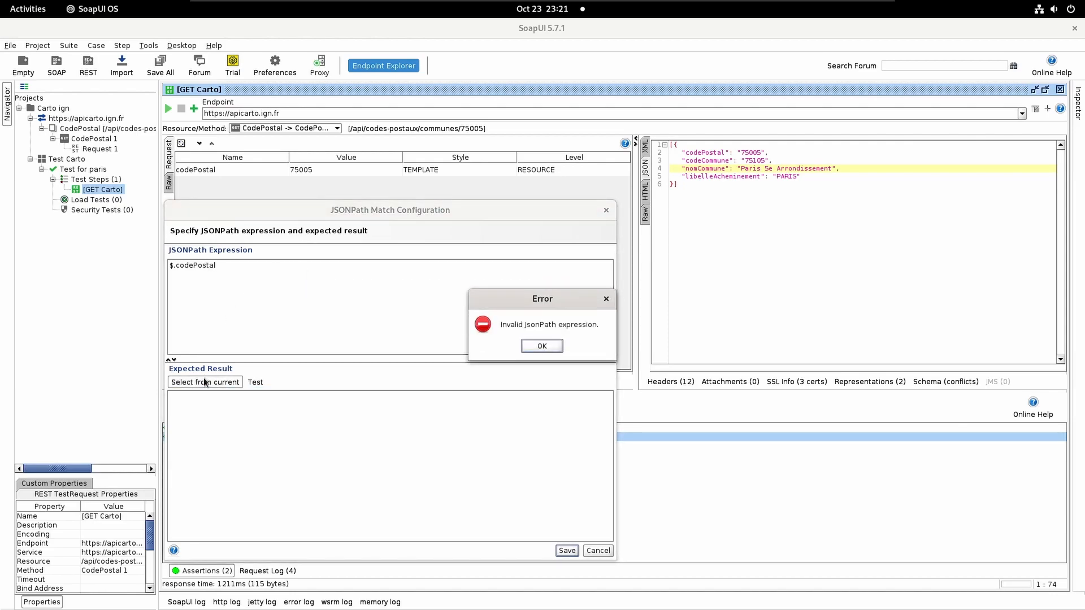
left_click(542, 346)
left_click(177, 265)
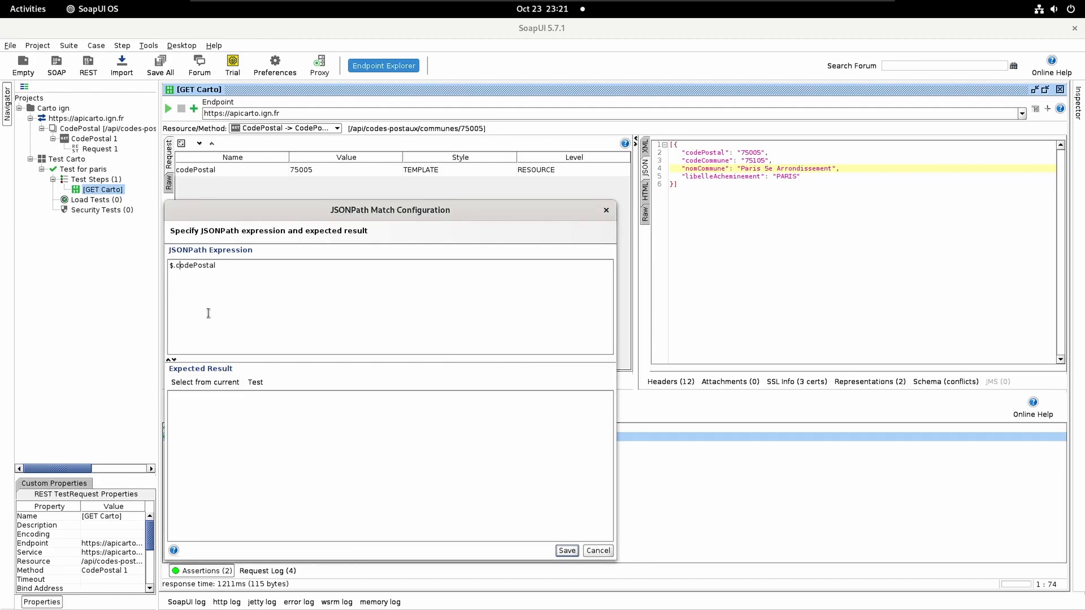
type(".")
left_click(212, 385)
left_click(175, 266)
type(".")
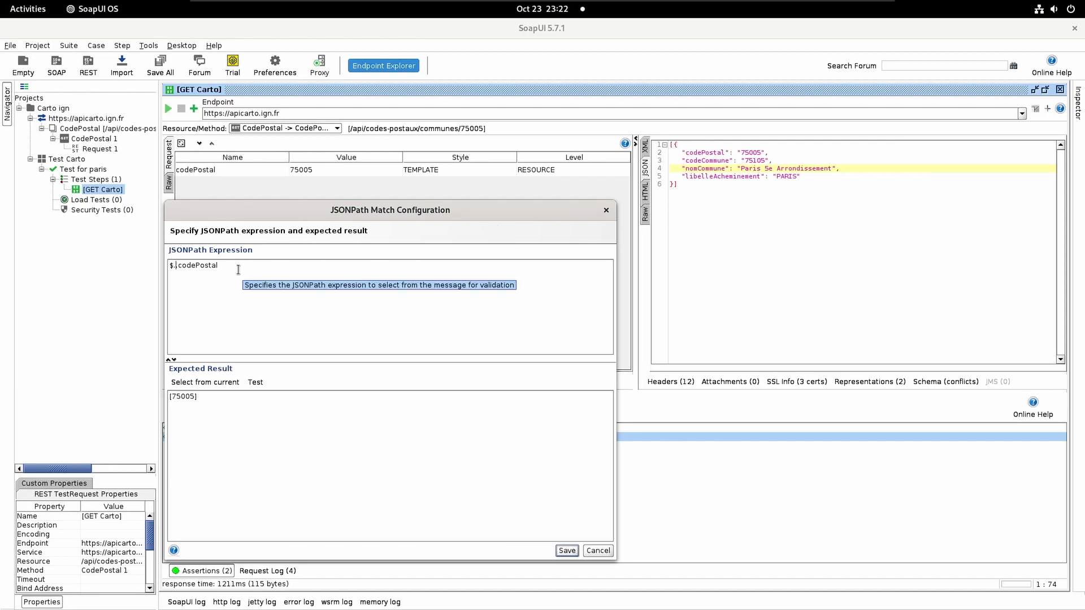
key("BackSpace")
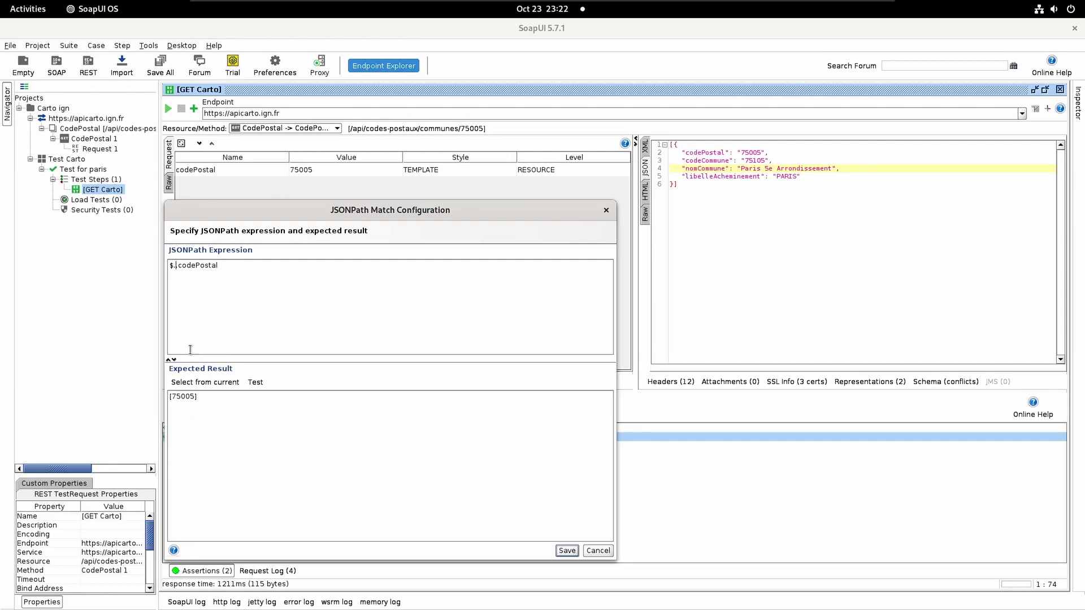
triple_click(198, 398)
left_click(204, 400)
left_click_drag(204, 400, 161, 403)
left_click(208, 396)
left_click_drag(206, 400, 169, 399)
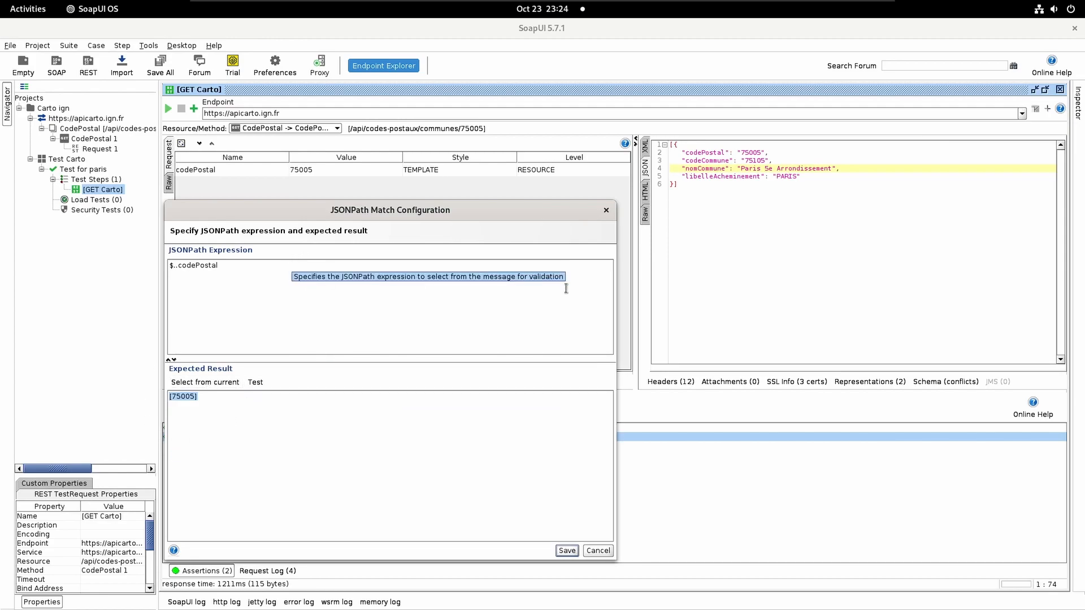
Step: Change the JSONPath expression to $..nomCommune, fill the expected result from the current response, and save the assertion
double_click(208, 266)
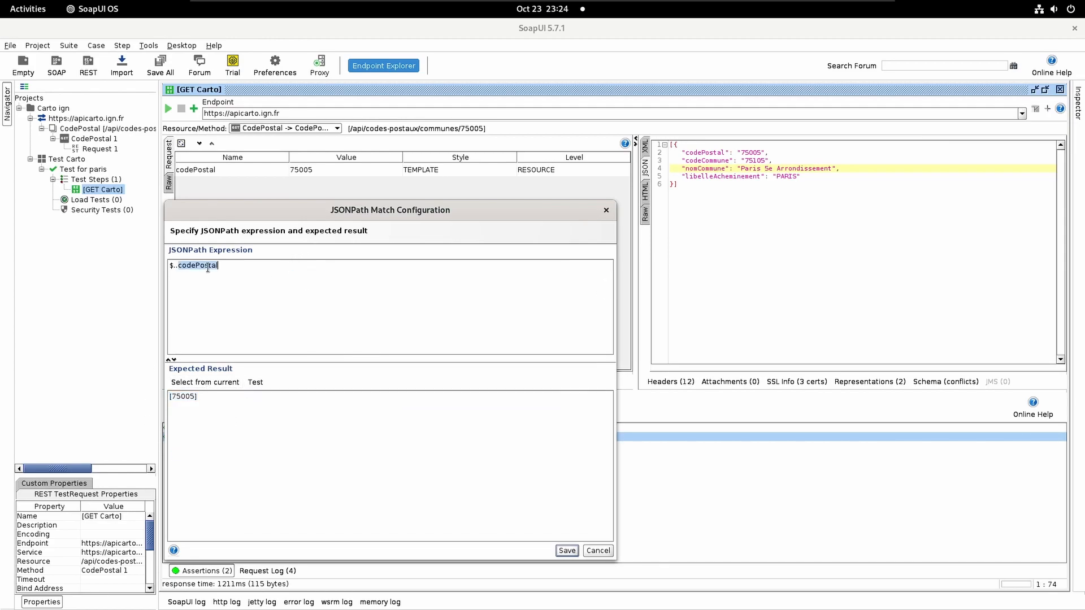
type("nomCommune")
left_click(196, 383)
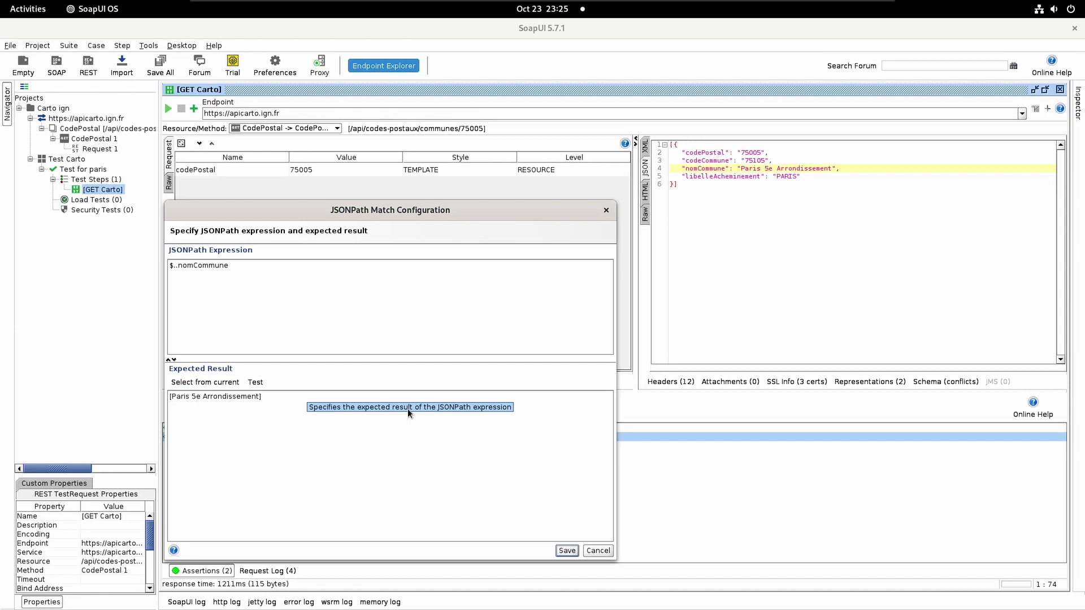
left_click(568, 550)
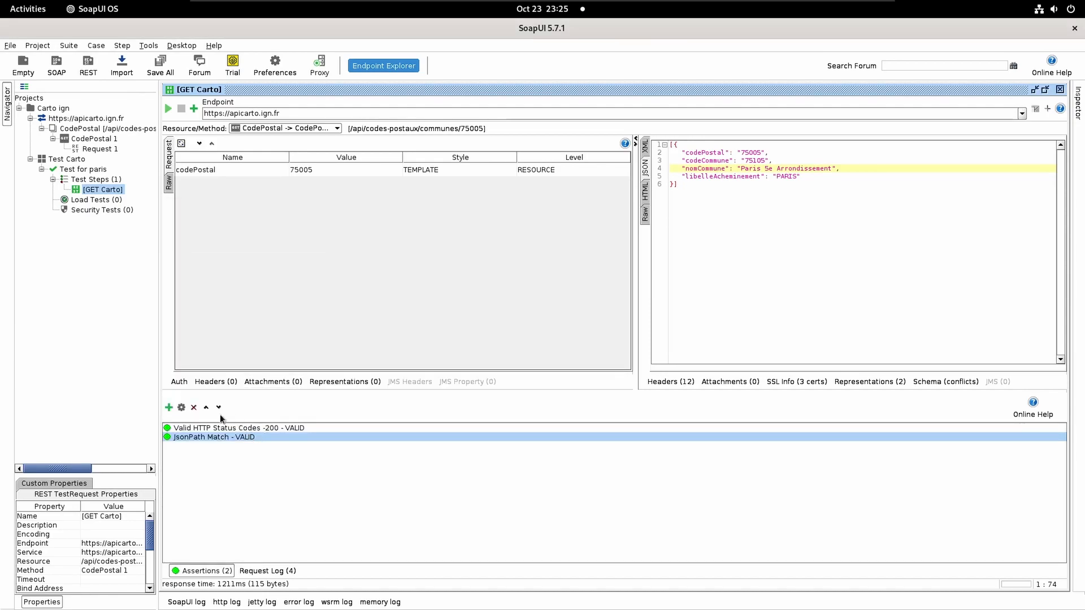
Step: Add a second JsonPath Match assertion from the Property Content category to [GET Carto]
left_click(169, 408)
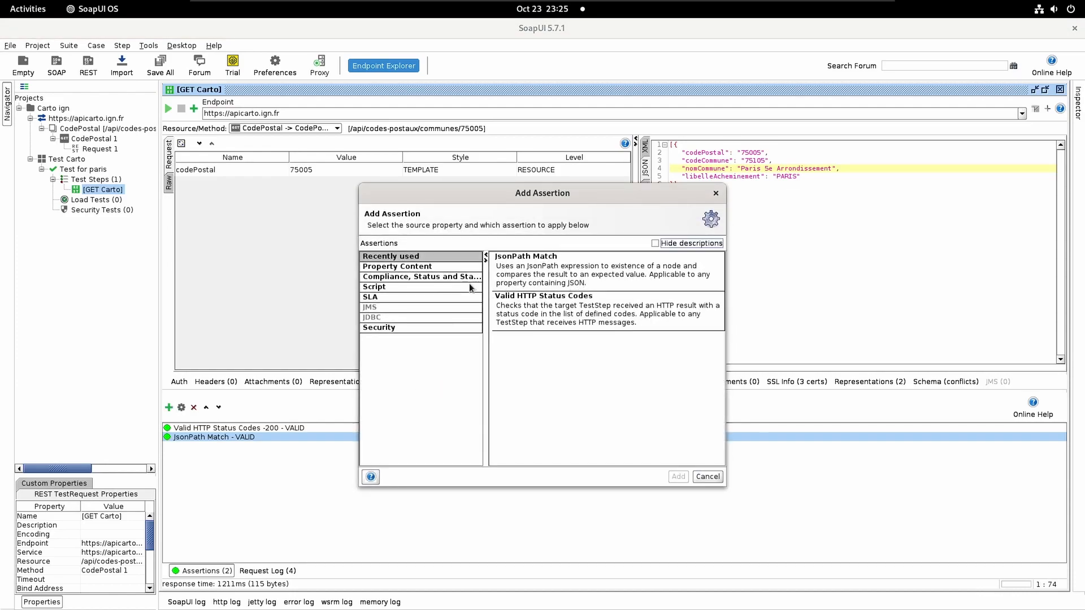
left_click(425, 268)
left_click(588, 392)
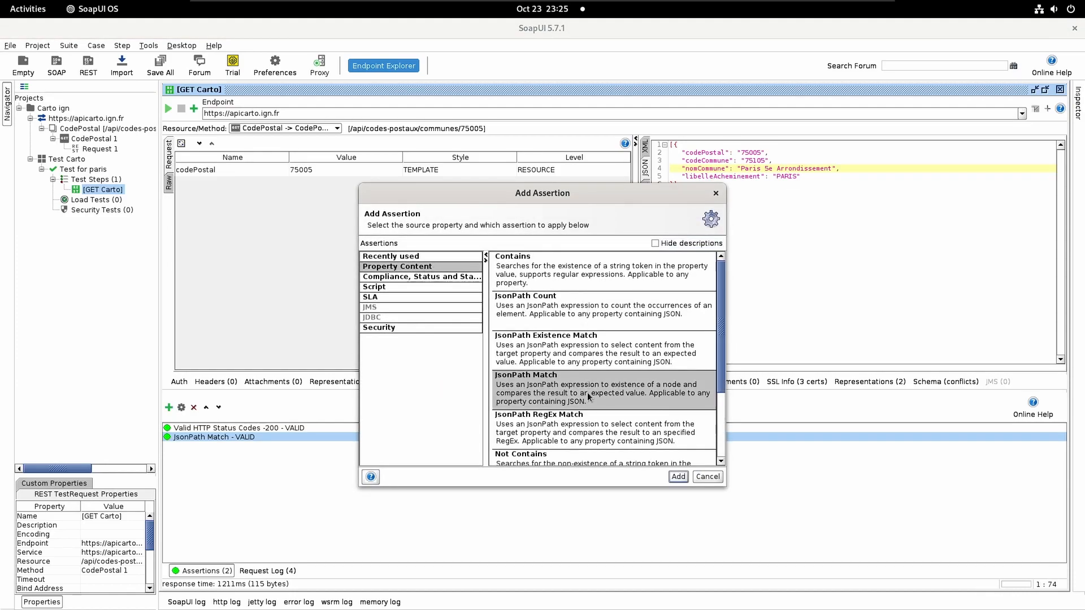
double_click(587, 393)
left_click(513, 346)
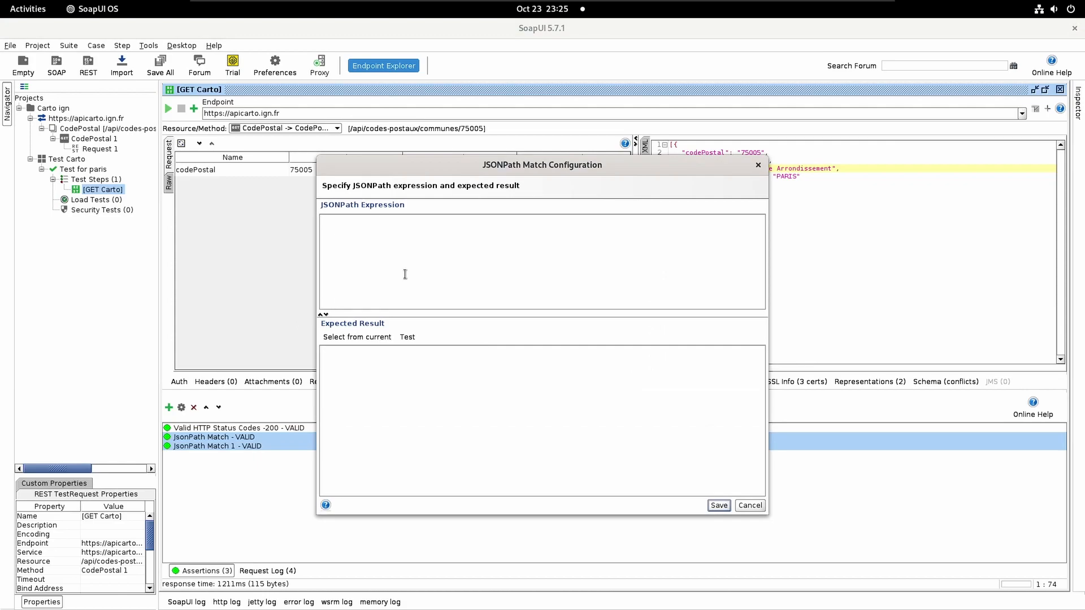
Step: Enter $..codePostal as the JSONPath expression with expected result [75005], and test it against the current response
type("$..")
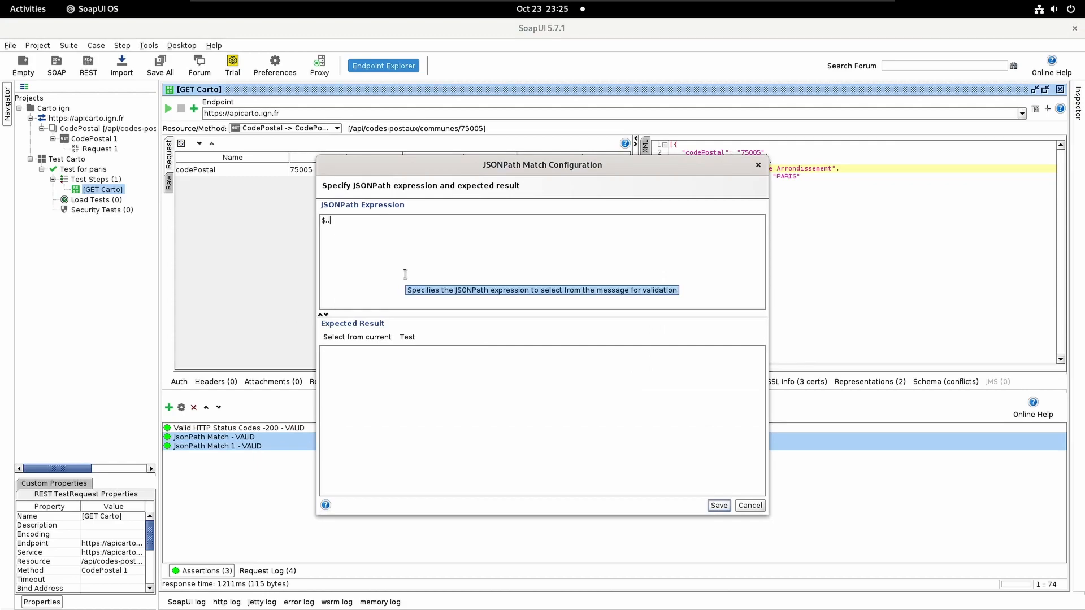
left_click_drag(442, 164, 315, 183)
type("code")
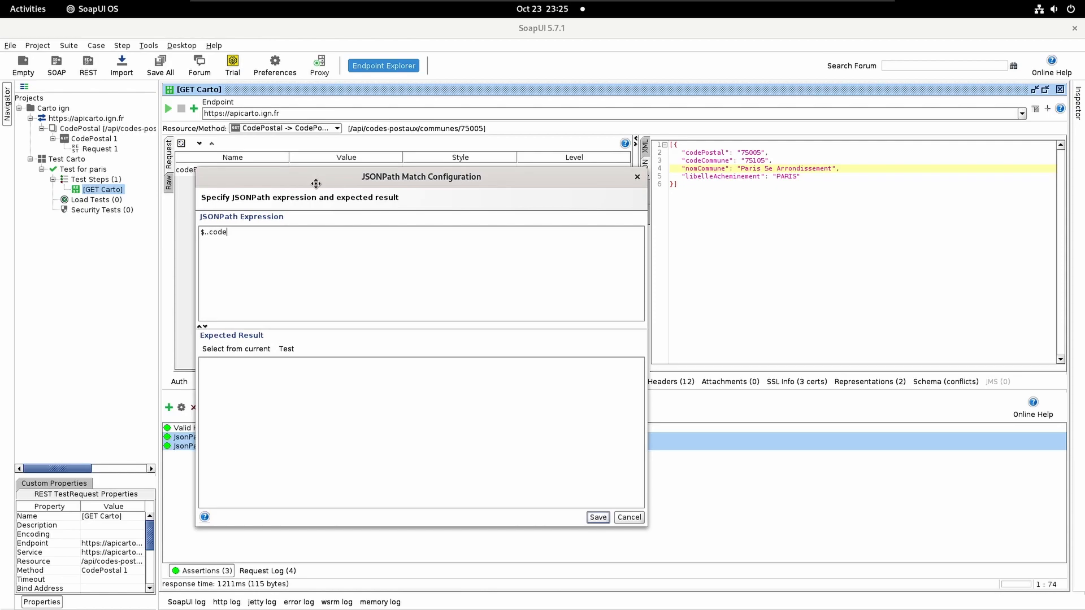
type("Postal")
left_click(301, 366)
type("[75005]")
left_click(286, 348)
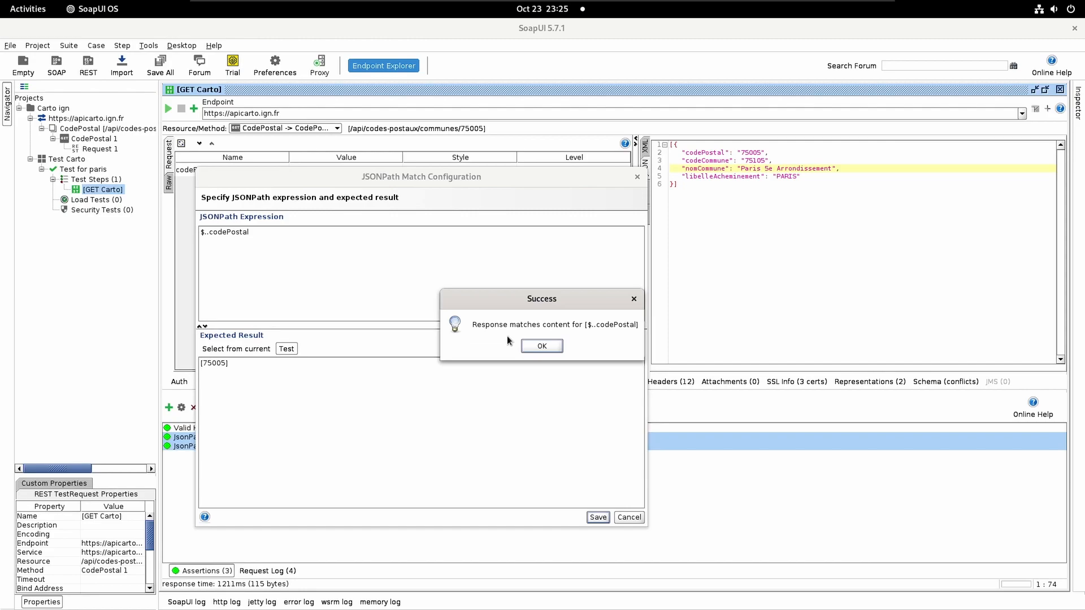
left_click(541, 346)
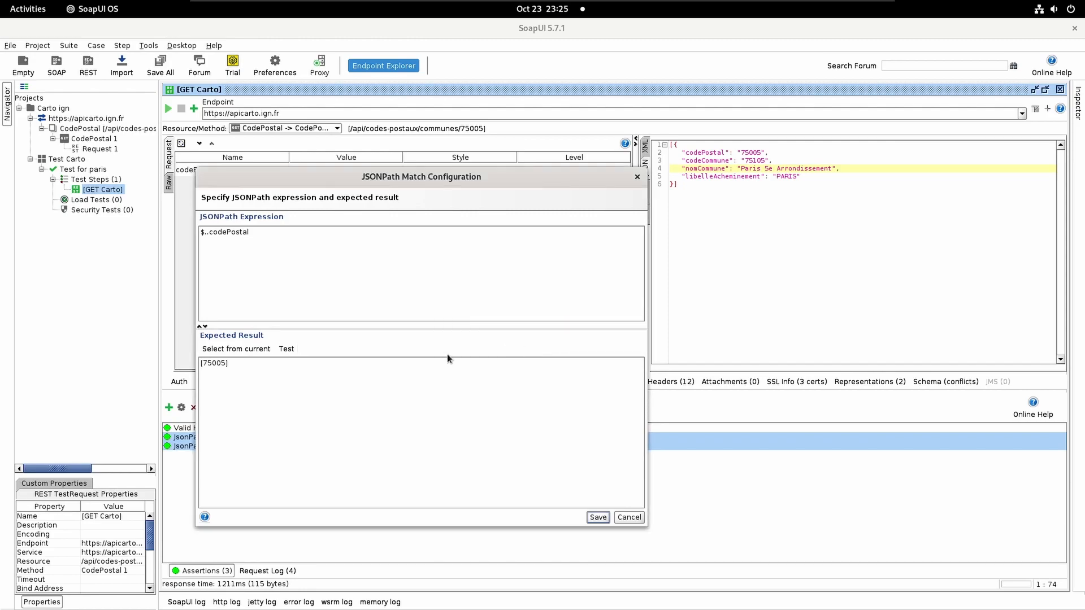
Step: Clear the expected result, fill it again from the current response, and save the codePostal assertion
key("BackSpace")
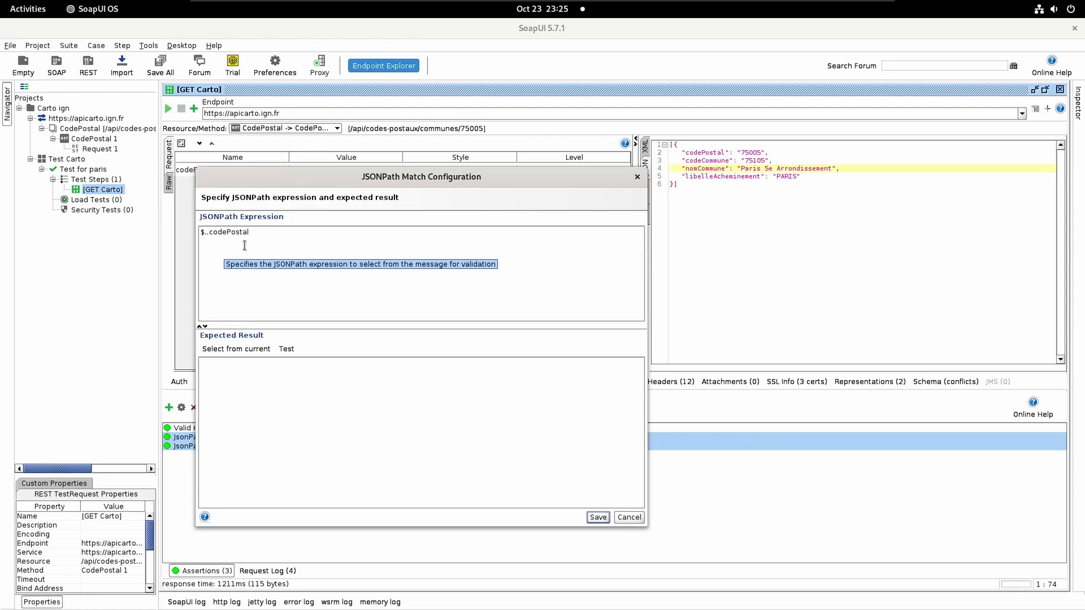
left_click(225, 352)
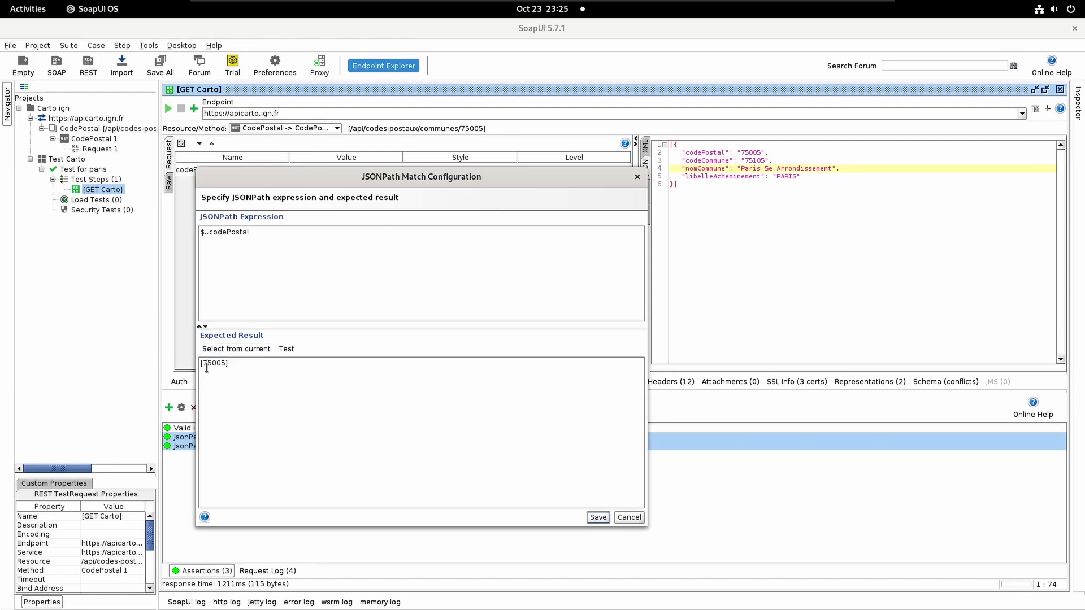
left_click_drag(244, 363, 196, 362)
left_click(604, 518)
Step: Reopen the first JsonPath Match assertion, for $..nomCommune, and test its expected result against the current response
left_click(203, 446)
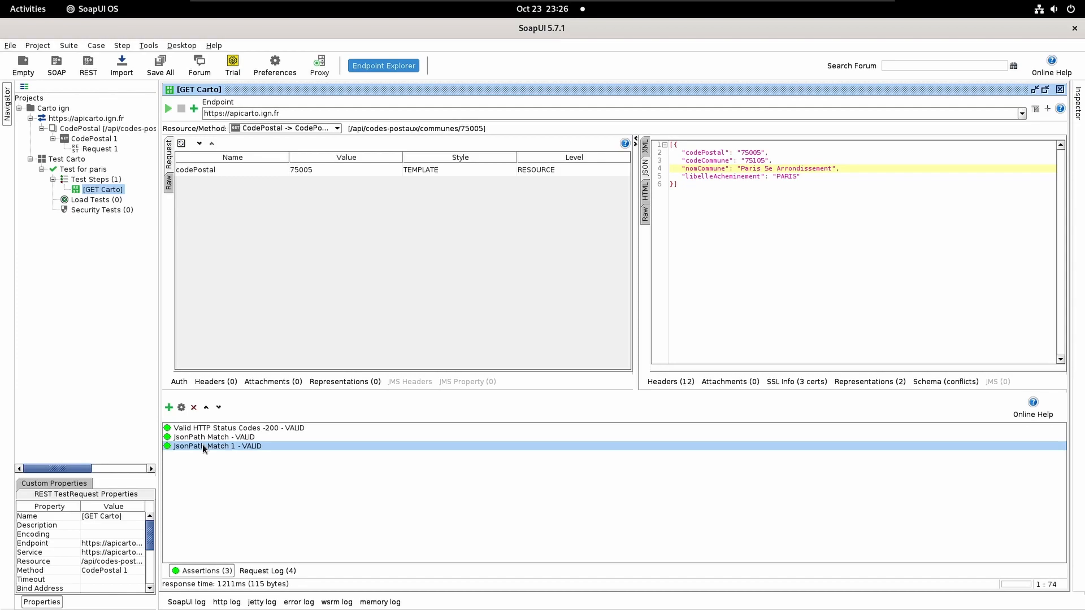
double_click(206, 438)
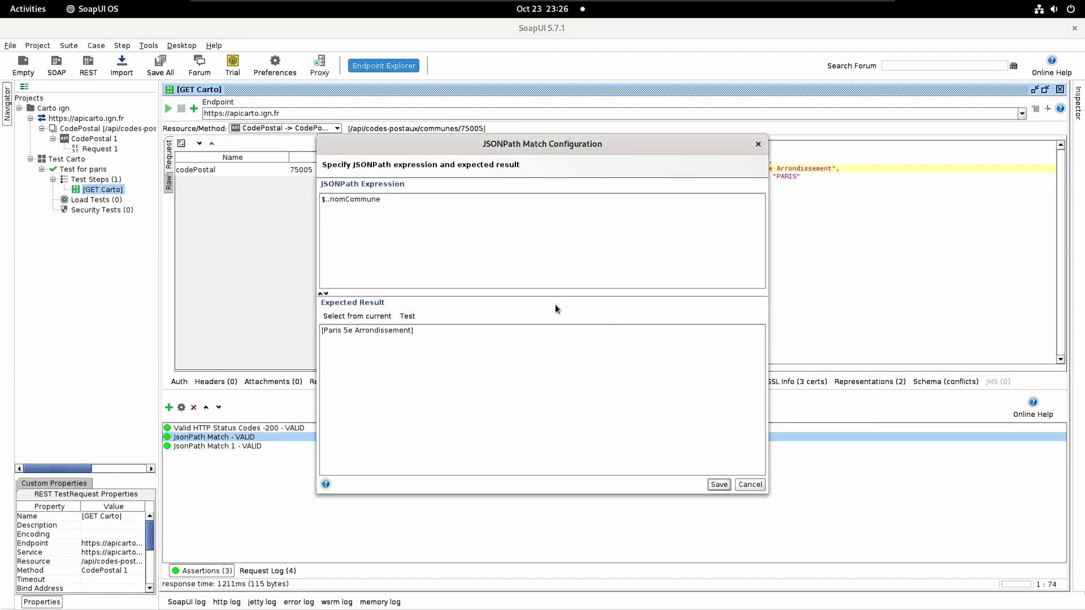
left_click_drag(521, 154, 312, 215)
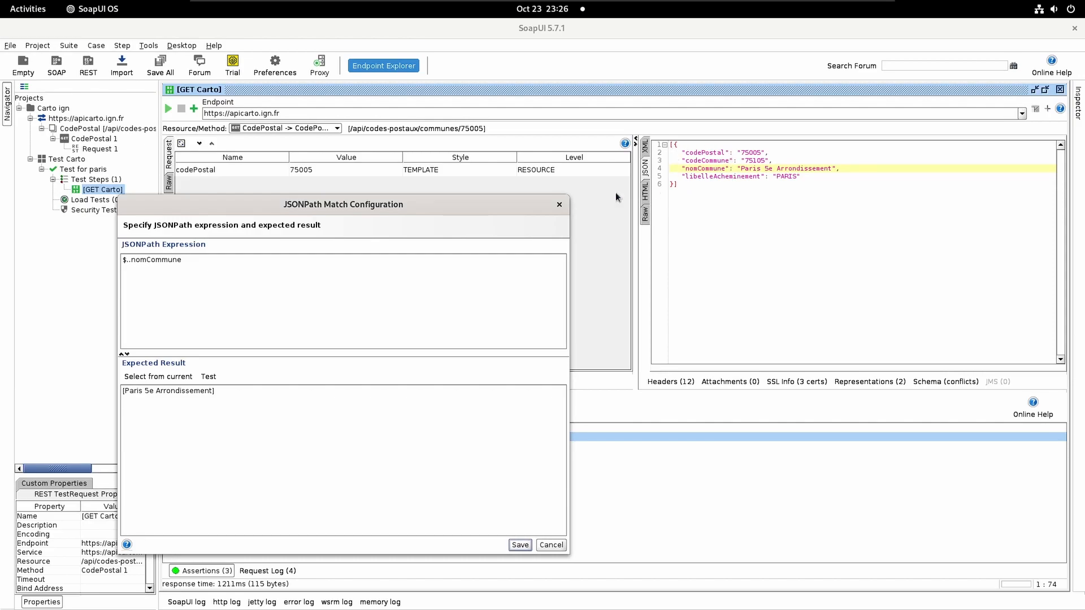
triple_click(123, 393)
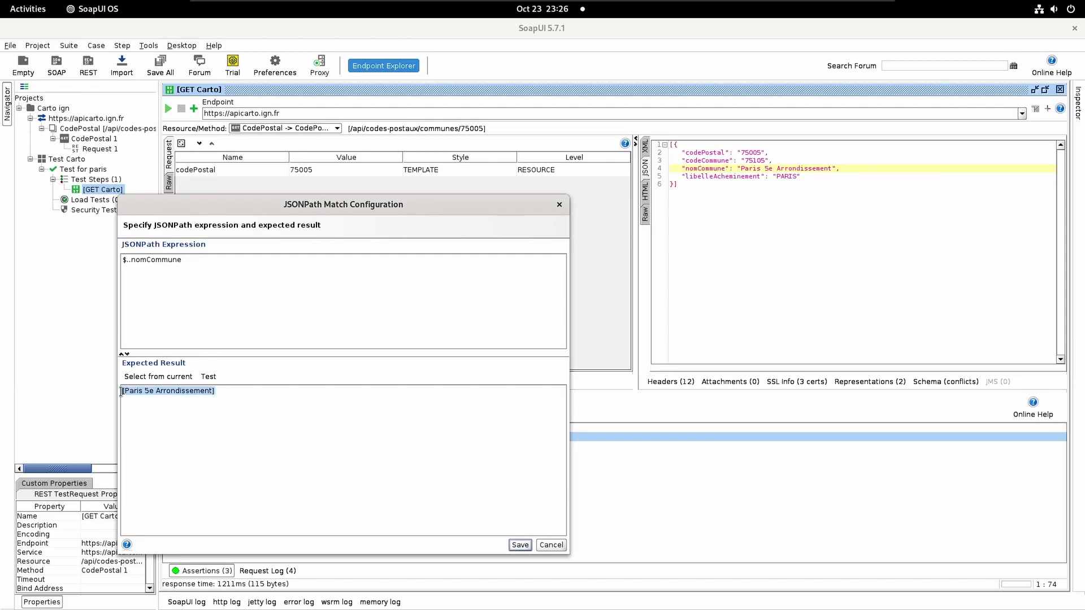
left_click(217, 399)
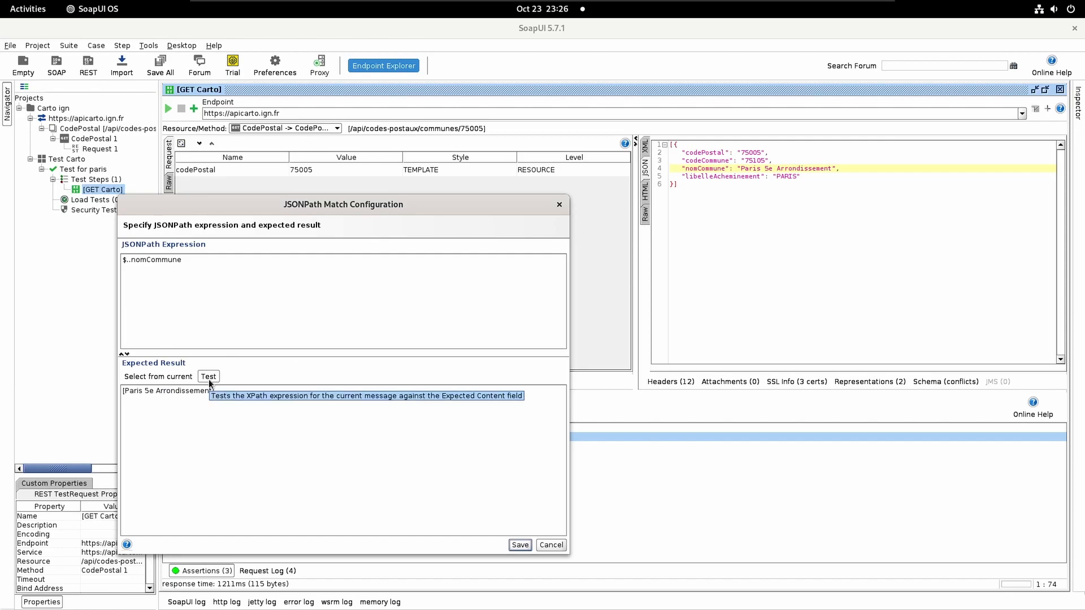
left_click(208, 377)
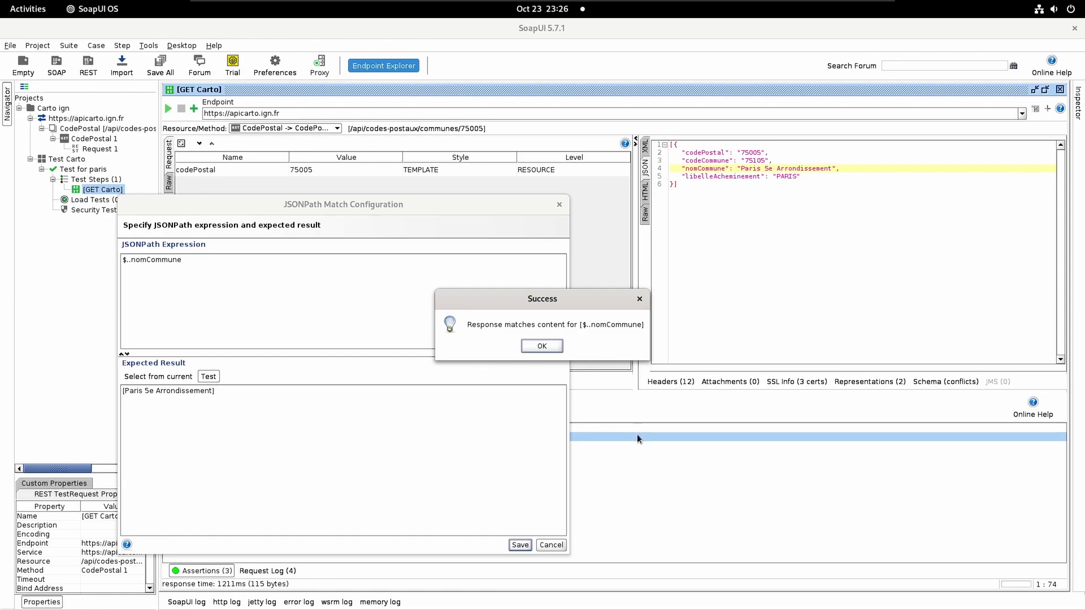
left_click(557, 349)
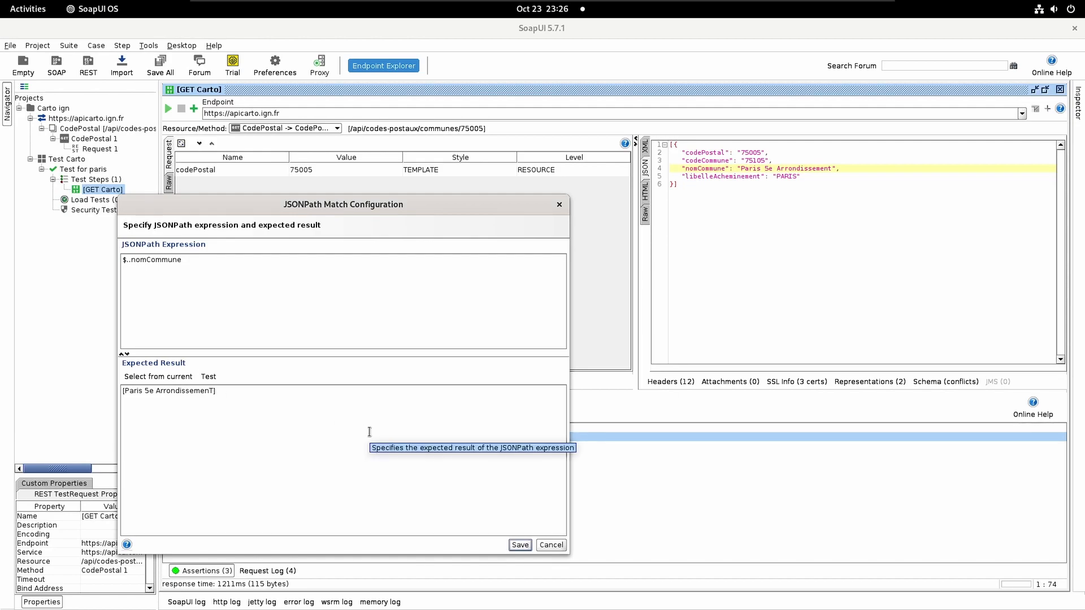
Step: Test the nomCommune assertion with the expected result [Paris 5e ArrondissemenT] and examine the expected and actual values in the comparison message
left_click(208, 376)
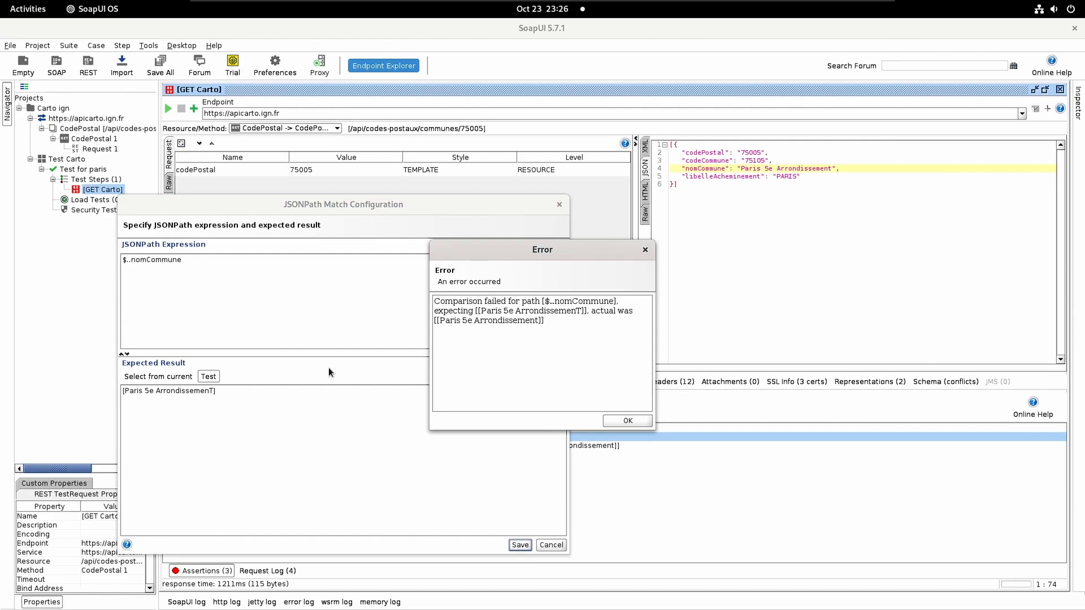
left_click_drag(451, 304, 620, 303)
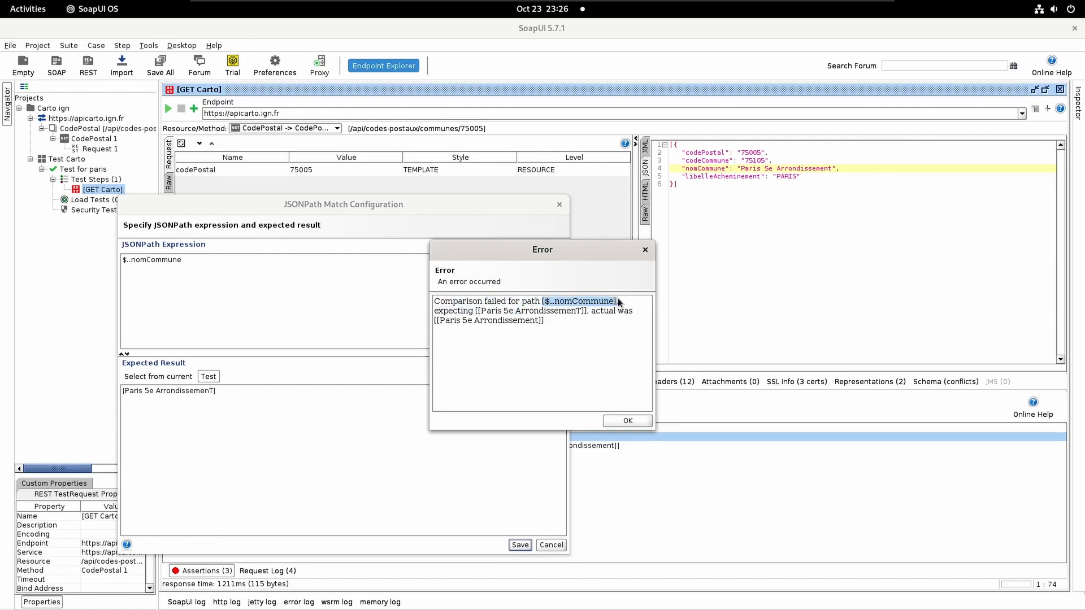
left_click_drag(476, 311, 567, 318)
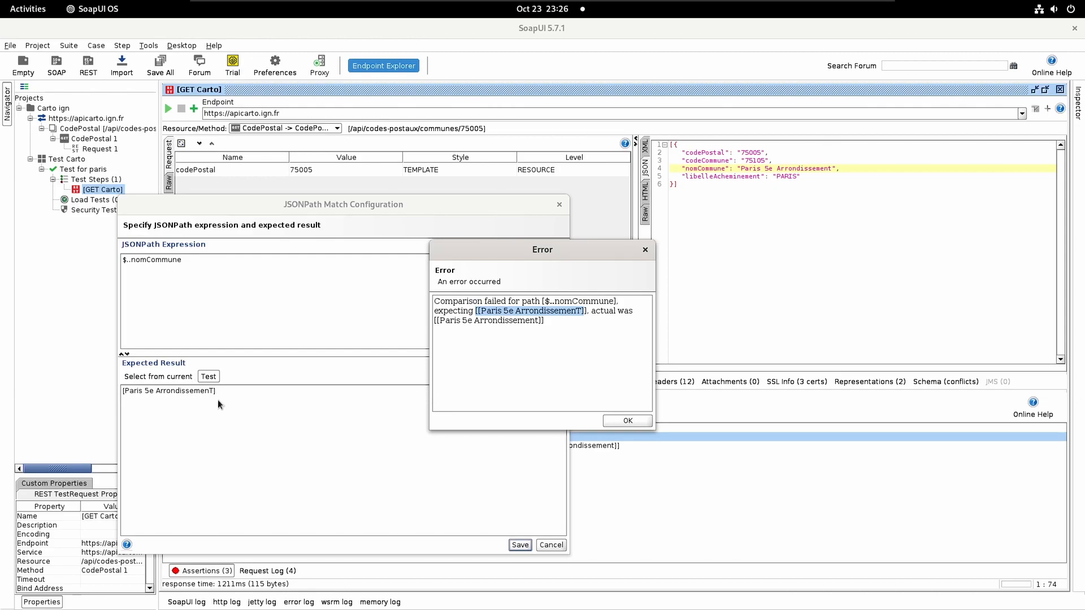
left_click_drag(594, 312, 633, 313)
left_click_drag(435, 327, 527, 317)
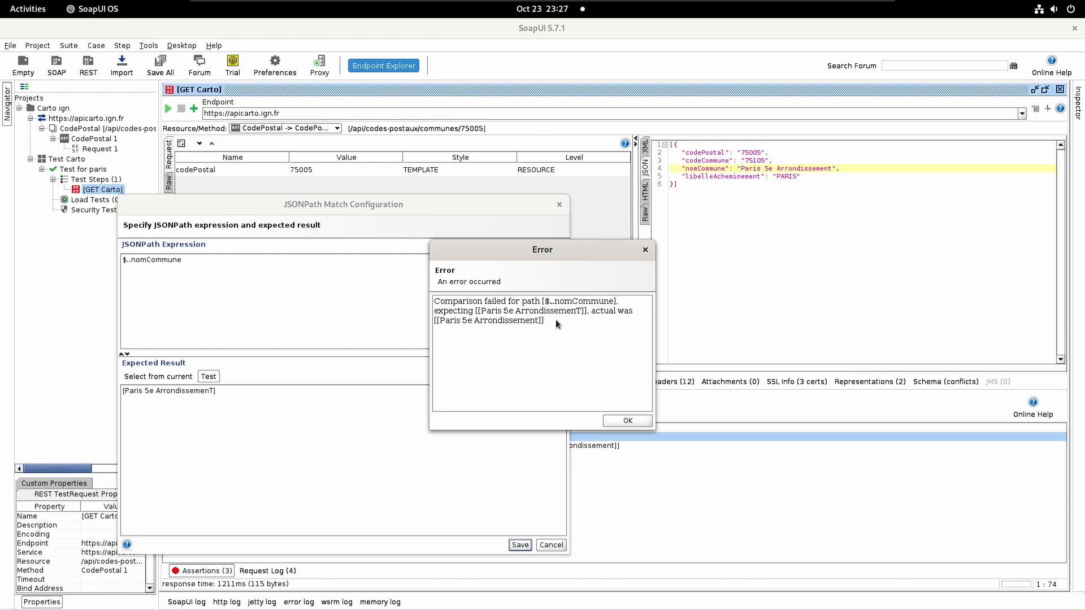
left_click_drag(555, 319, 439, 318)
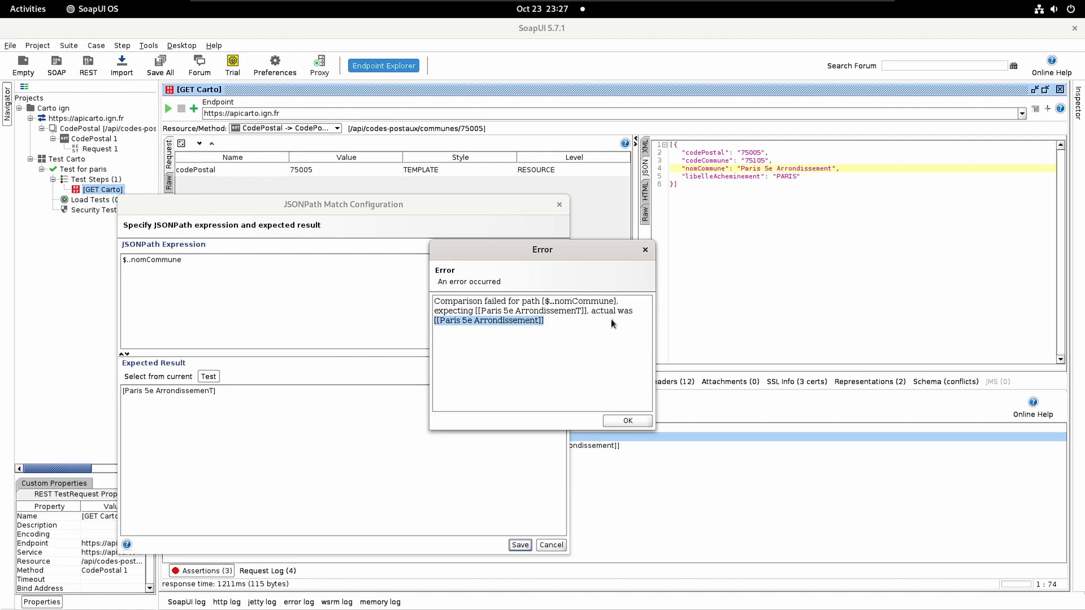
left_click(613, 420)
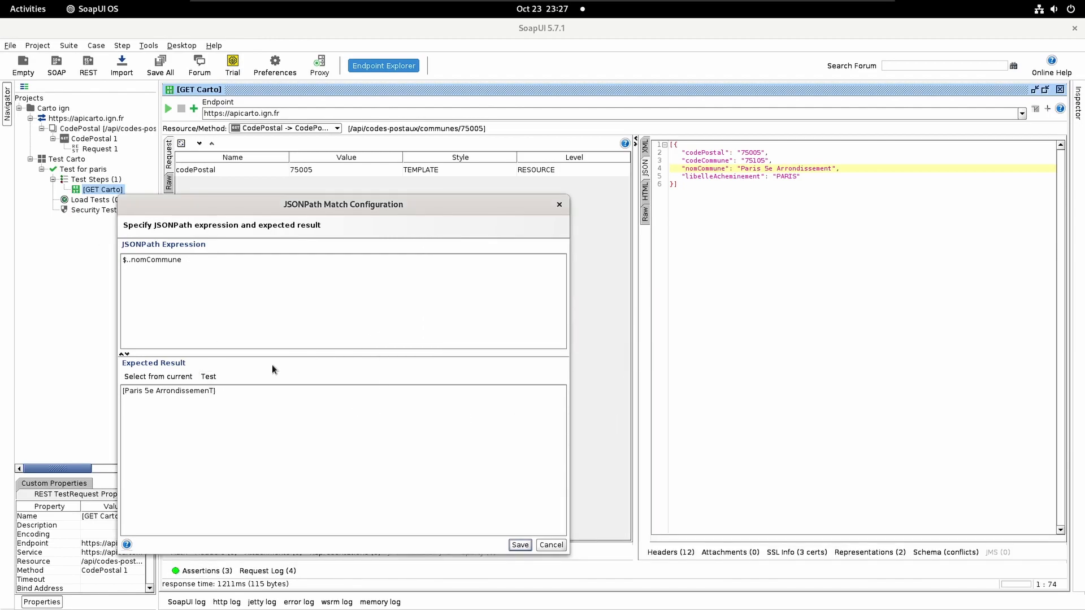
Step: Restore the nomCommune assertion's expected result to [Paris 5e Arrondissement] and save the assertion
left_click(214, 391)
key("BackSpace")
type("t")
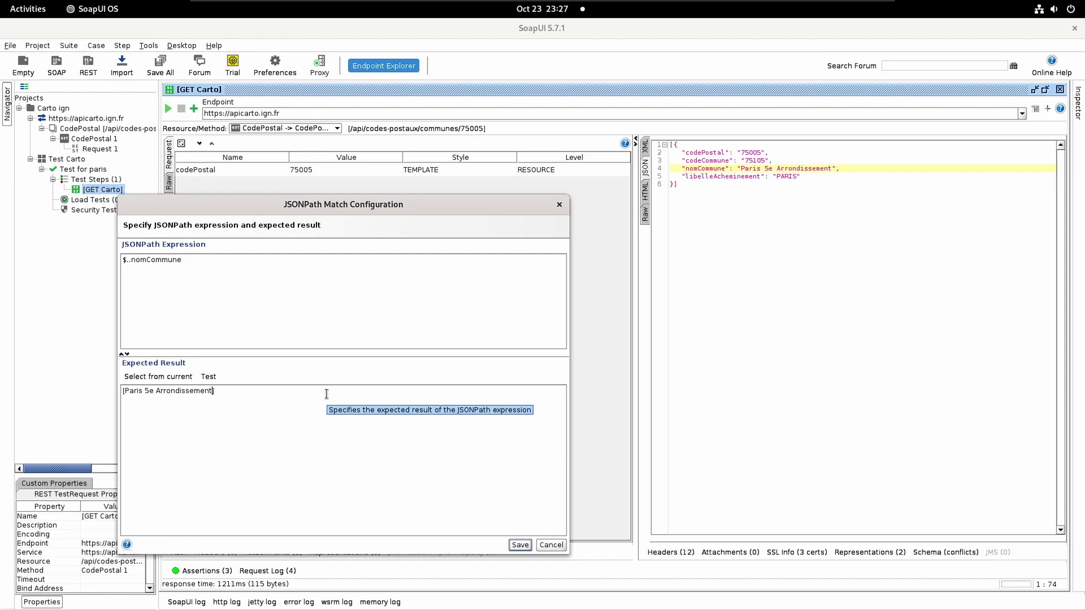
left_click(520, 545)
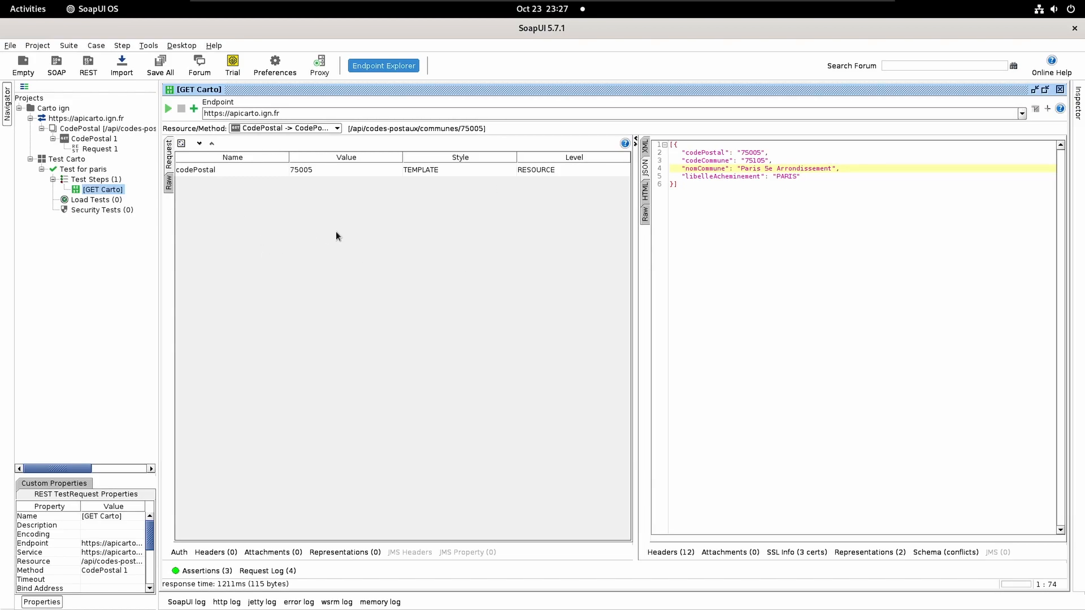
Step: Set the codePostal parameter of the [GET Carto] request to 75006
left_click(329, 173)
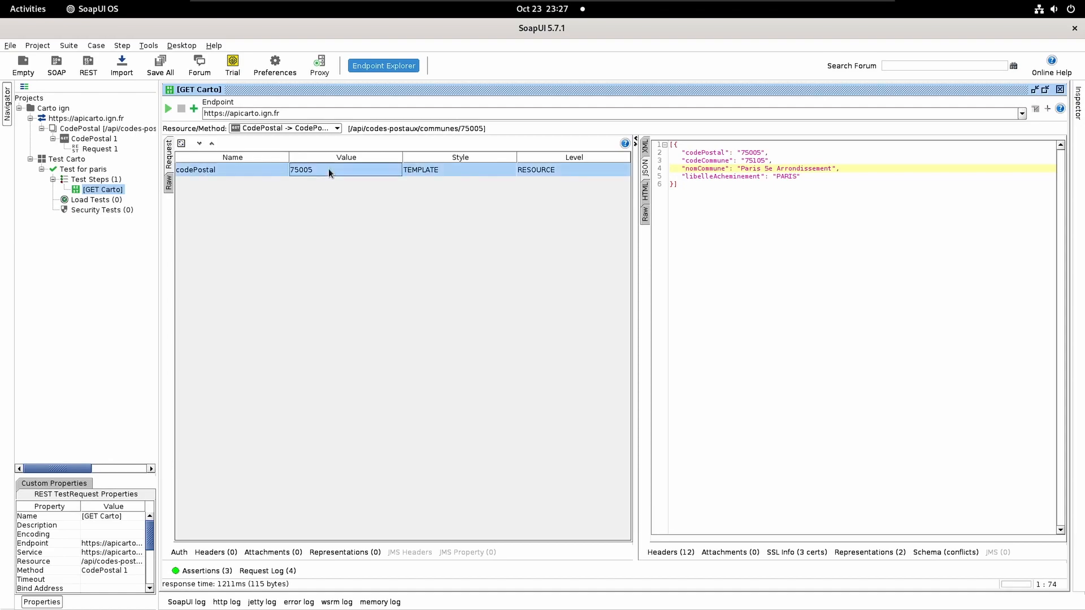
double_click(329, 170)
key("BackSpace")
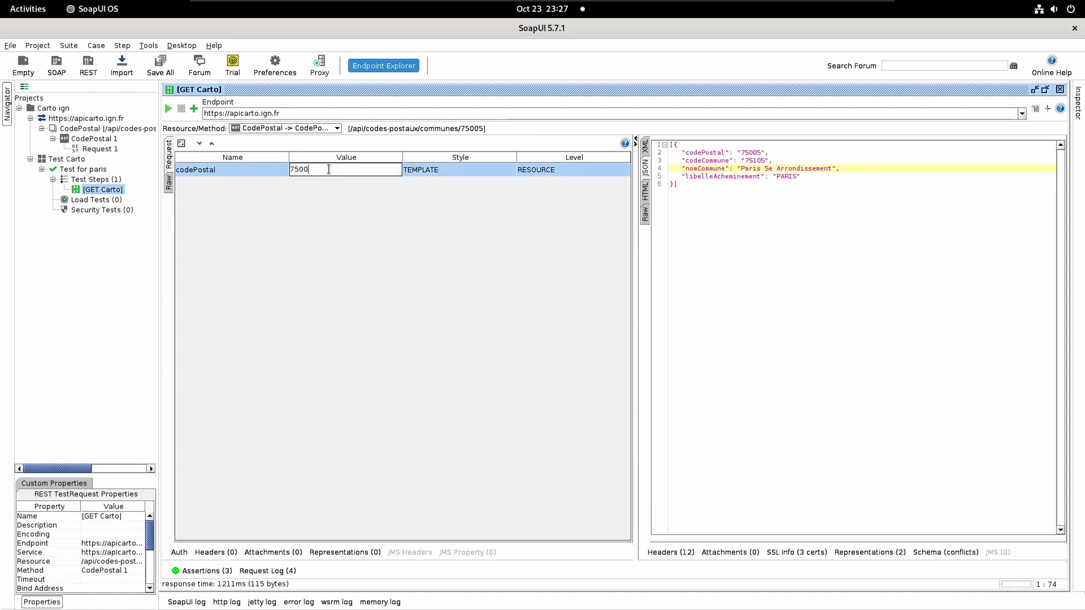
type("6")
key("Return")
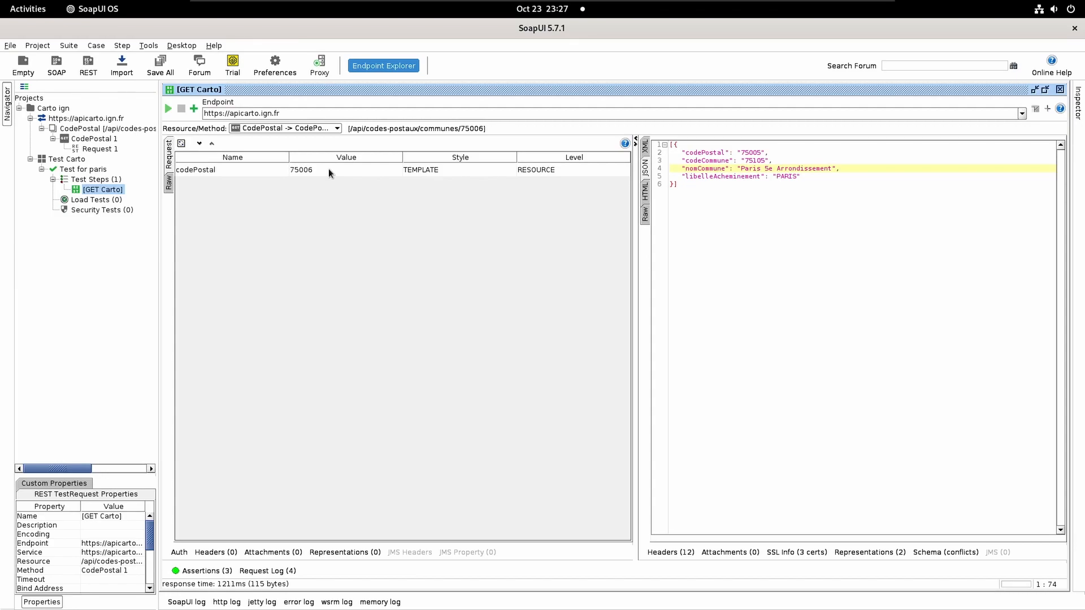
Step: Run the [GET Carto] request with codePostal 75006 to check its assertions, and rerun it with codePostal set back to 75005
left_click(168, 107)
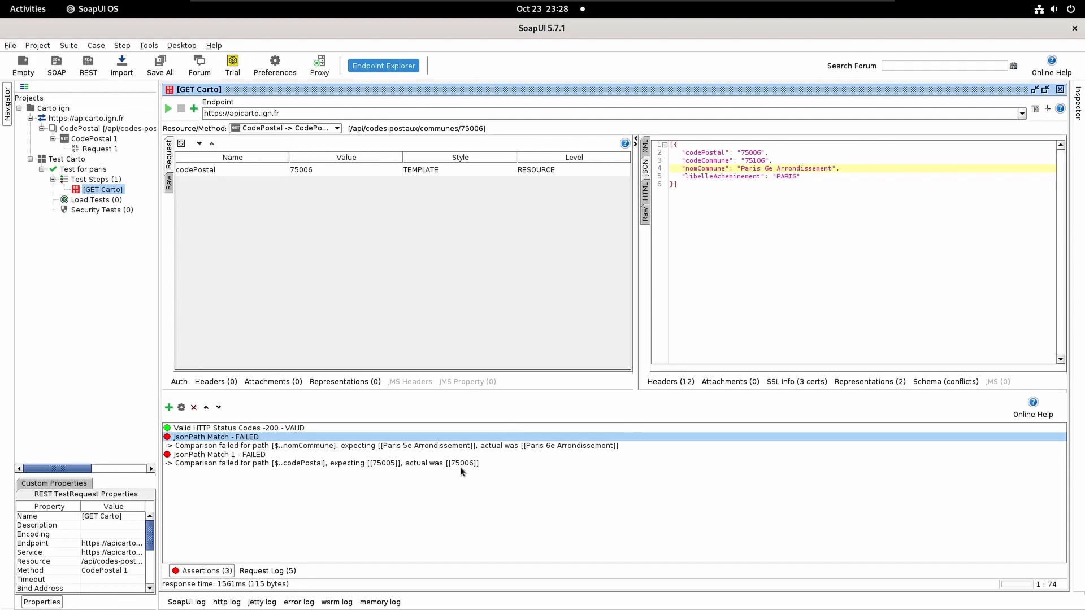
double_click(337, 170)
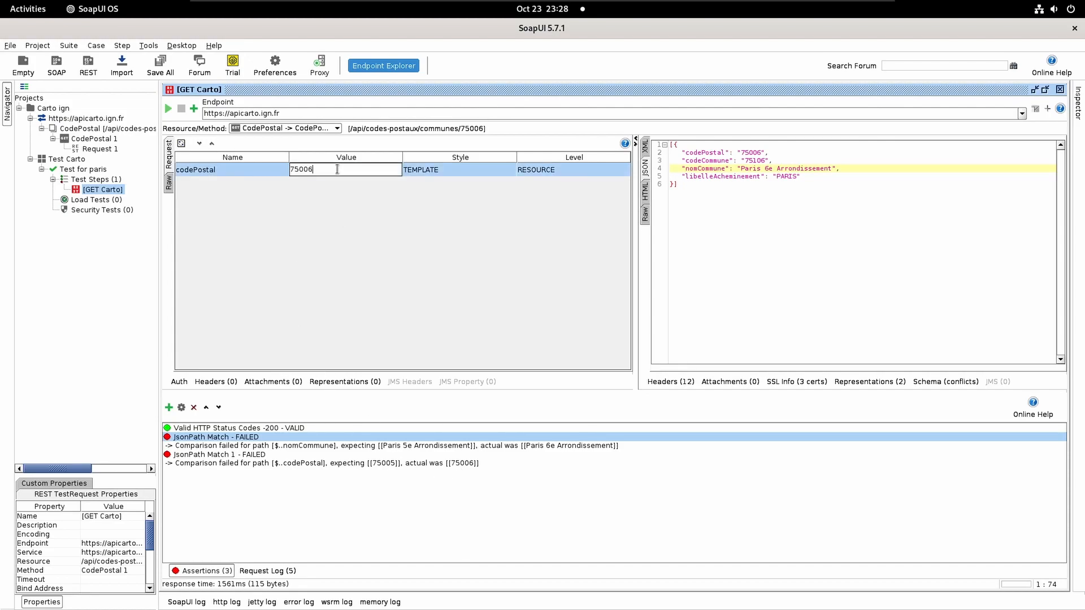
key("BackSpace")
type("5")
key("Return")
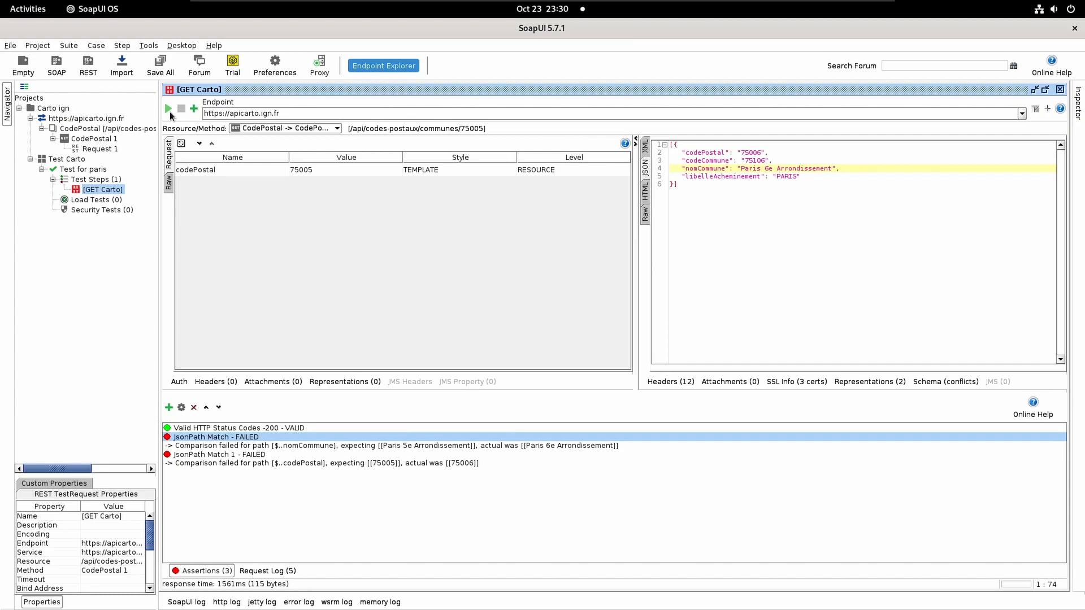
left_click(169, 110)
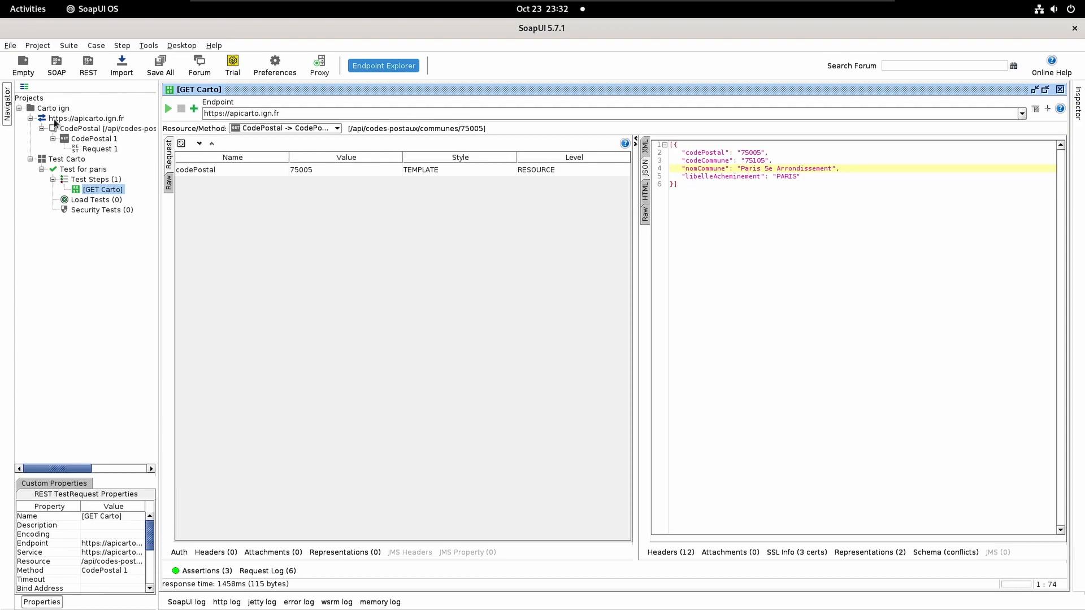
Step: Open and send Request 1 under CodePostal 1, and examine the msg value in its JSON response
left_click(107, 150)
double_click(108, 150)
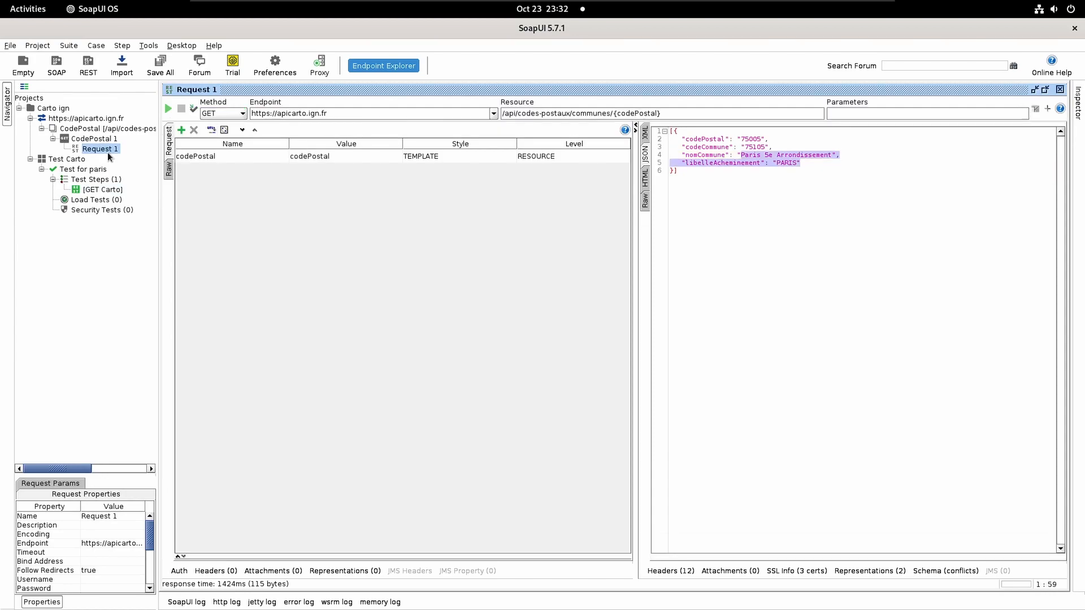
left_click(168, 110)
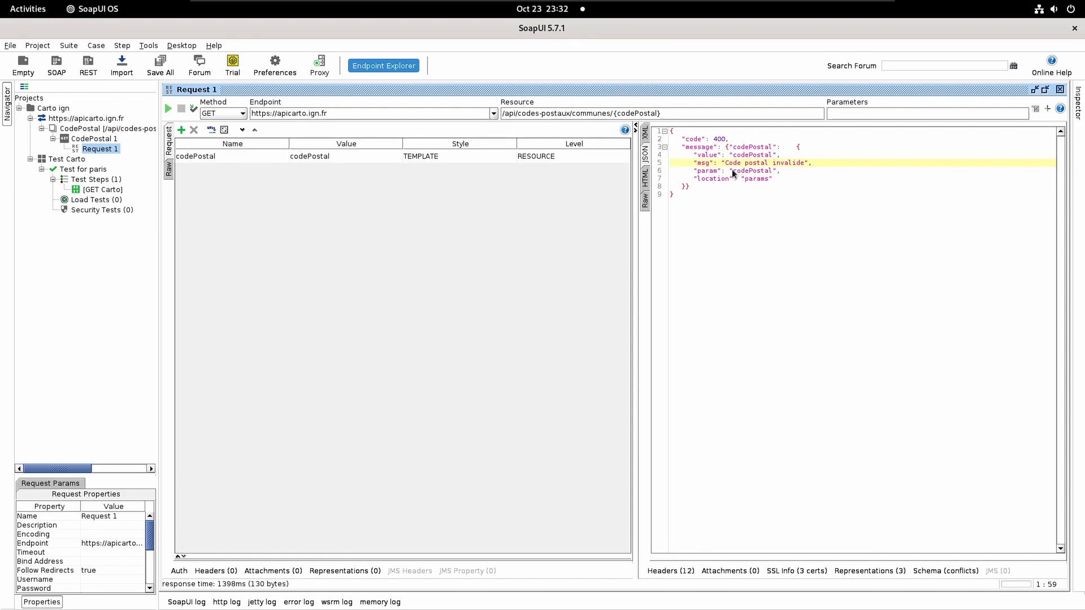
left_click_drag(725, 163, 804, 163)
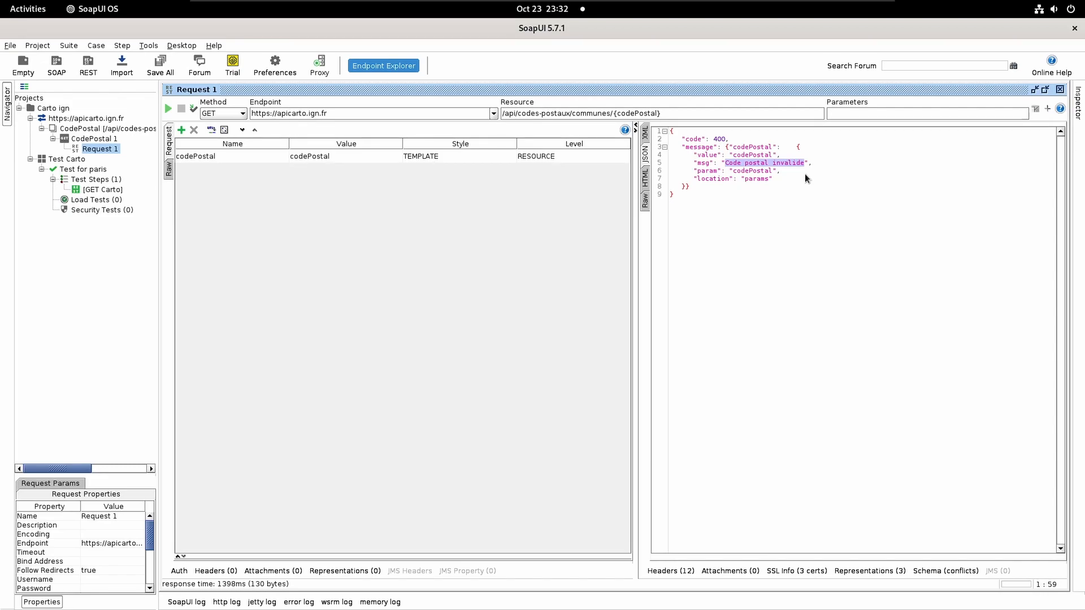
Step: Set the codePostal parameter of Request 1 to 44000 and send the request
double_click(366, 160)
left_click(274, 158)
double_click(312, 152)
double_click(311, 152)
type("44000")
key("Return")
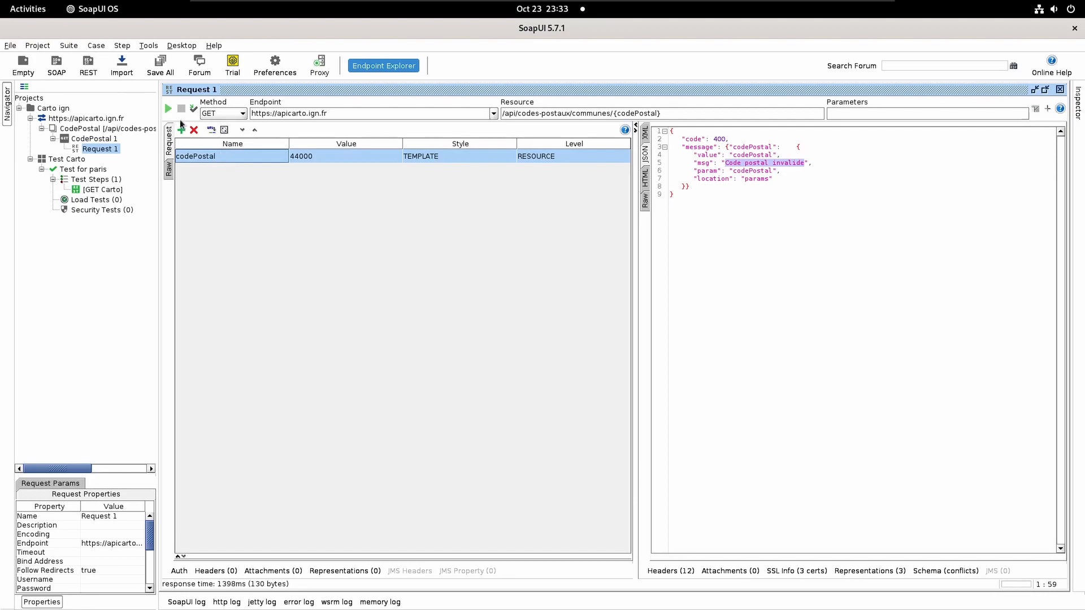
left_click(168, 108)
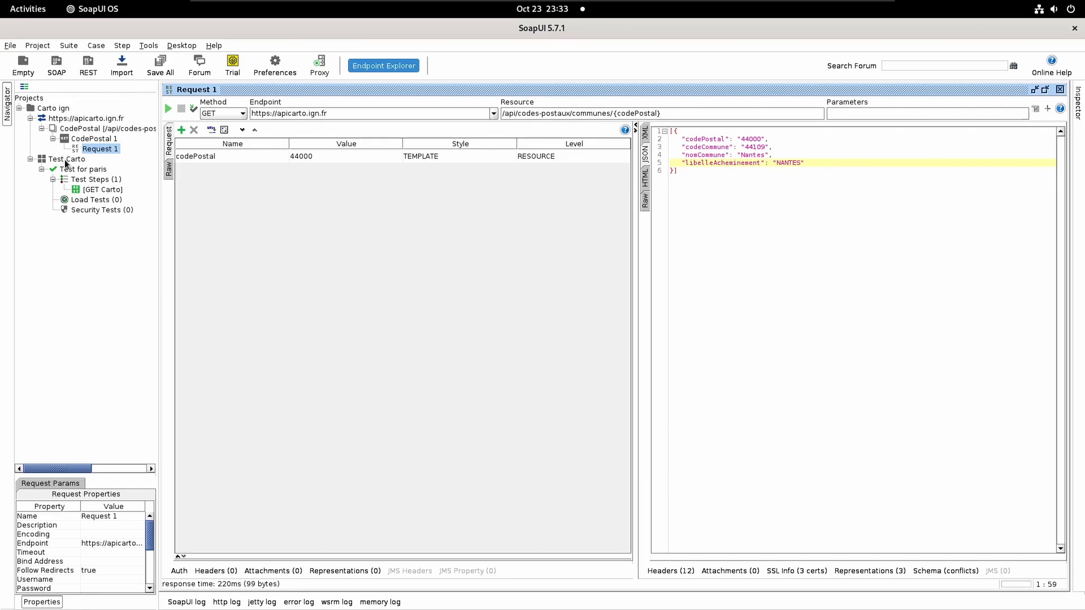
Step: Select the Test Steps node of the Test for paris test case
left_click(96, 171)
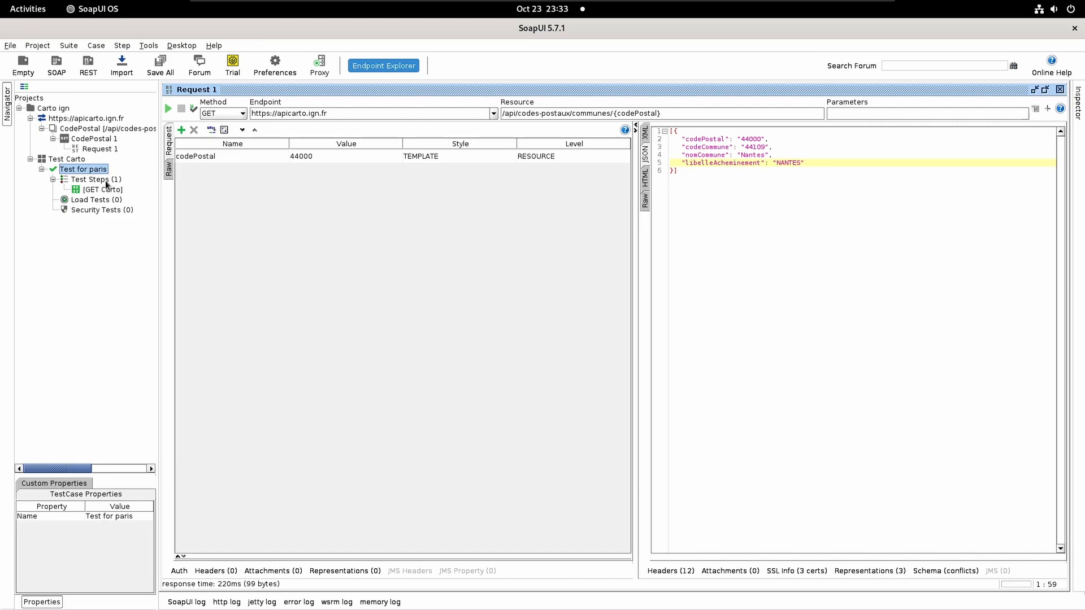
left_click(105, 180)
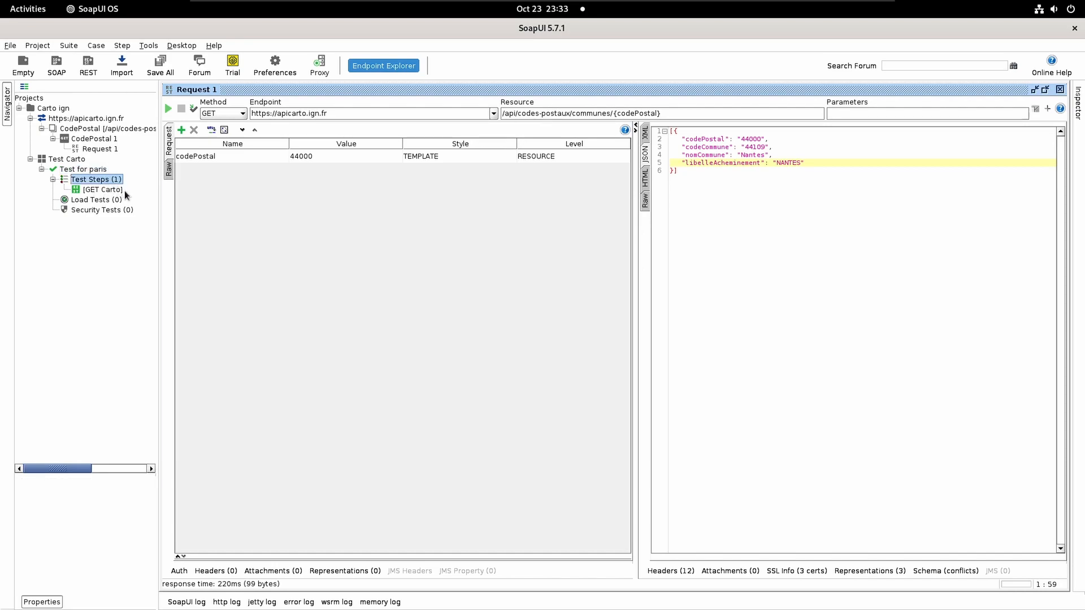